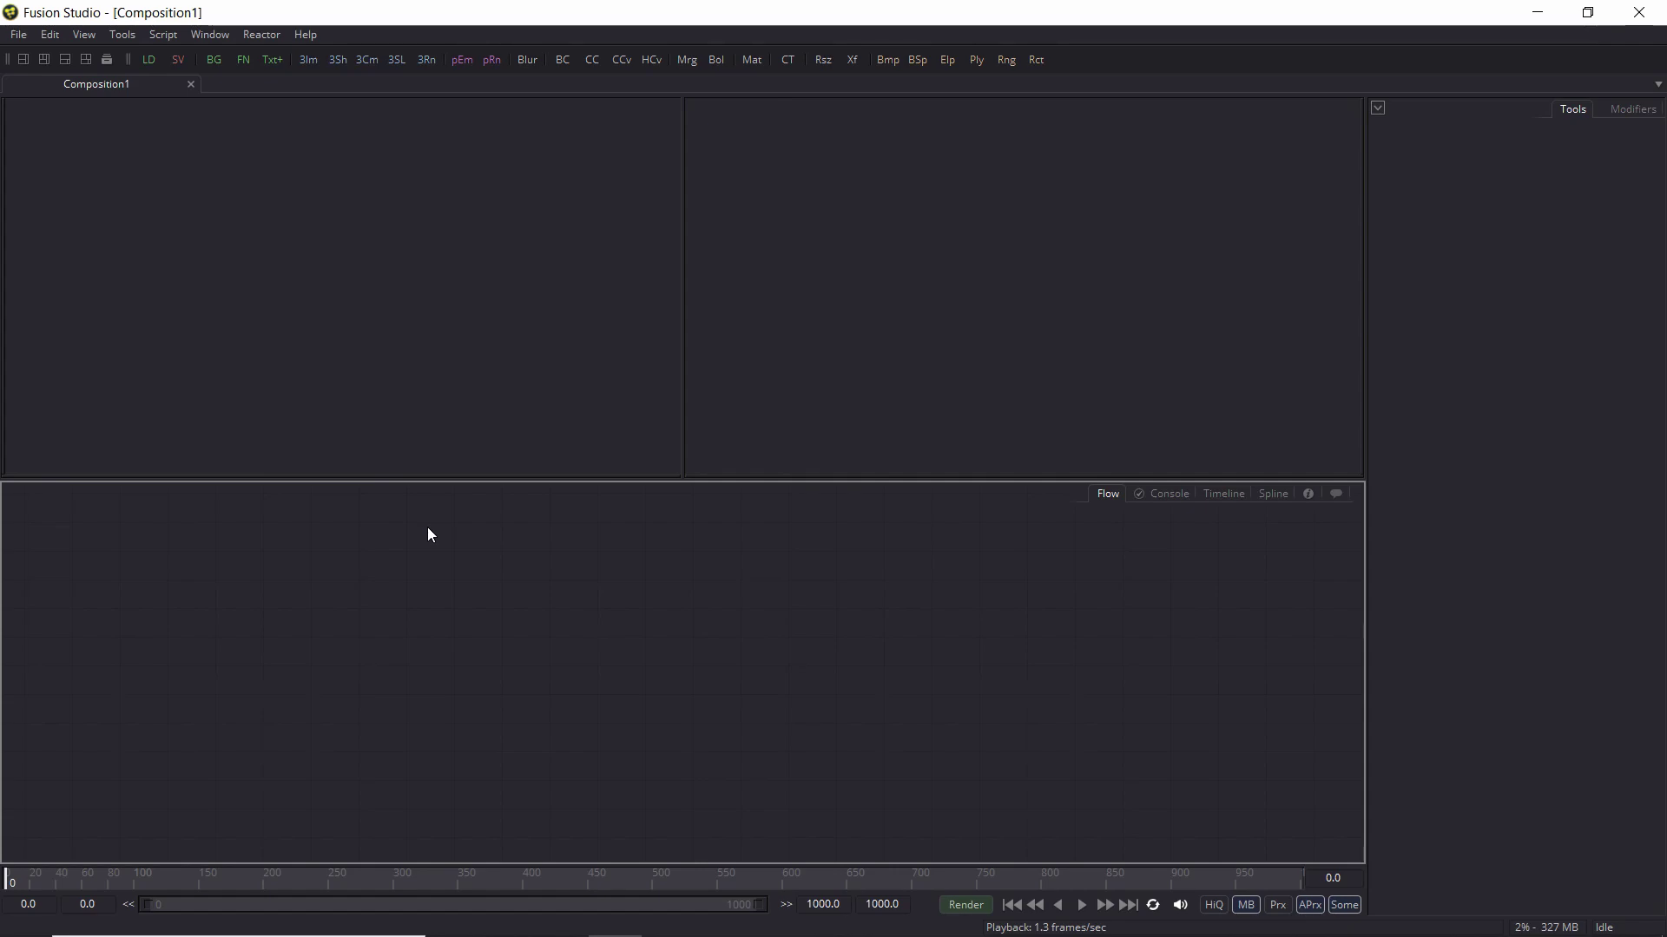
Open 'book writing for template.comp' from the recent files list
left_click(19, 34)
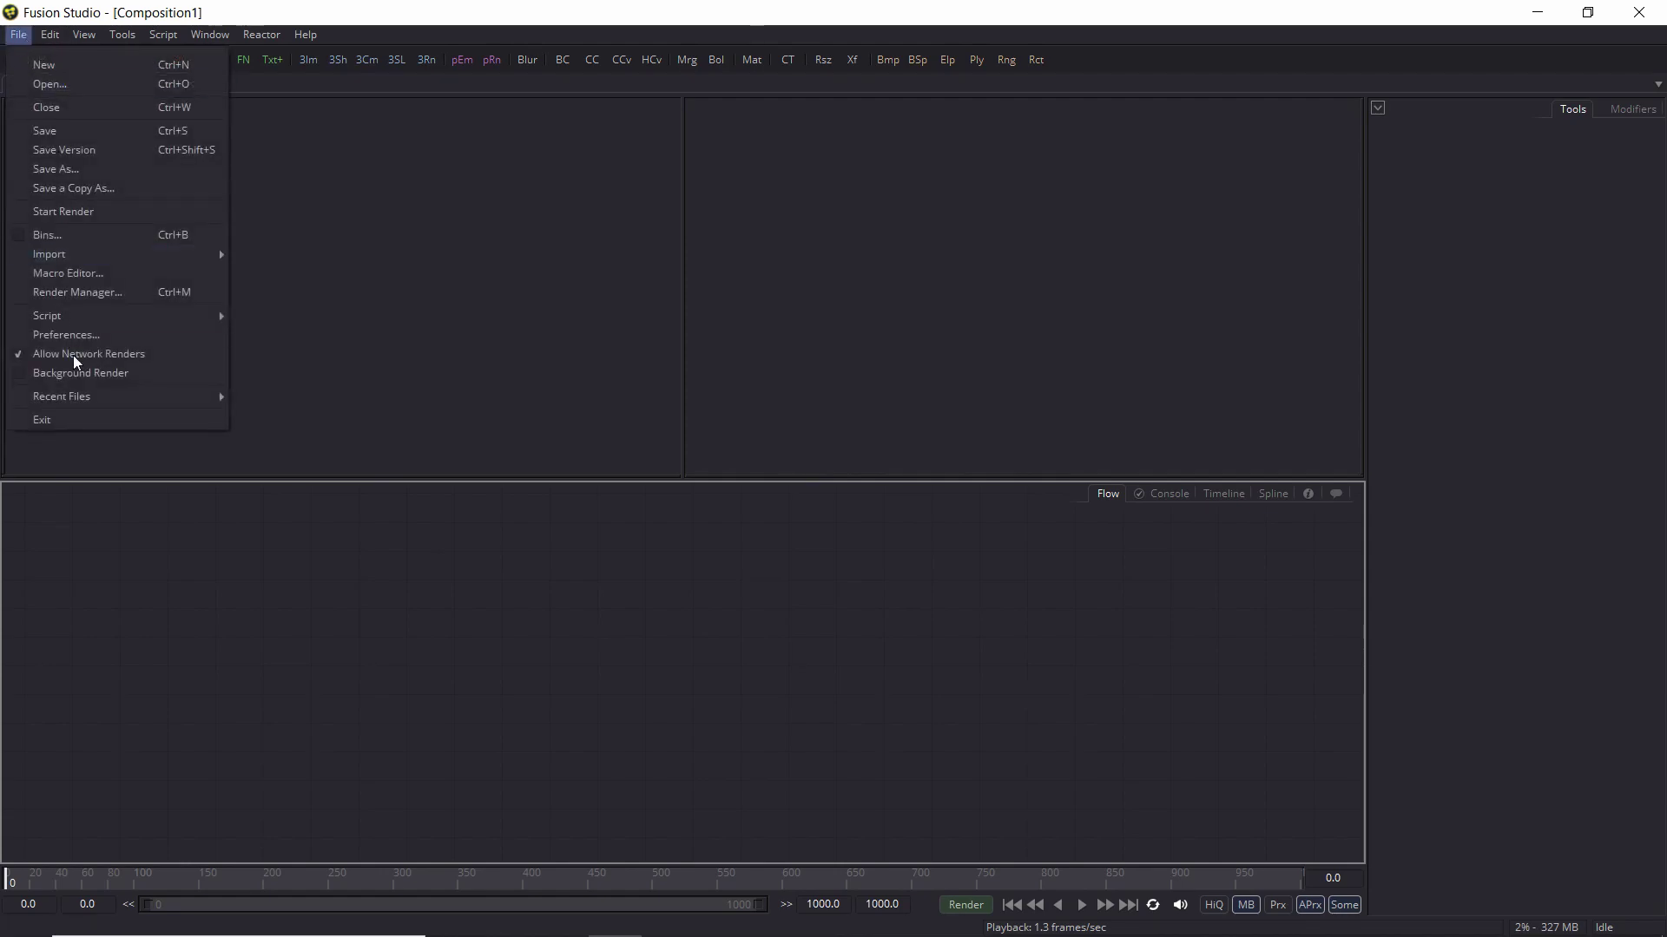
mouse_move(83, 396)
left_click(283, 407)
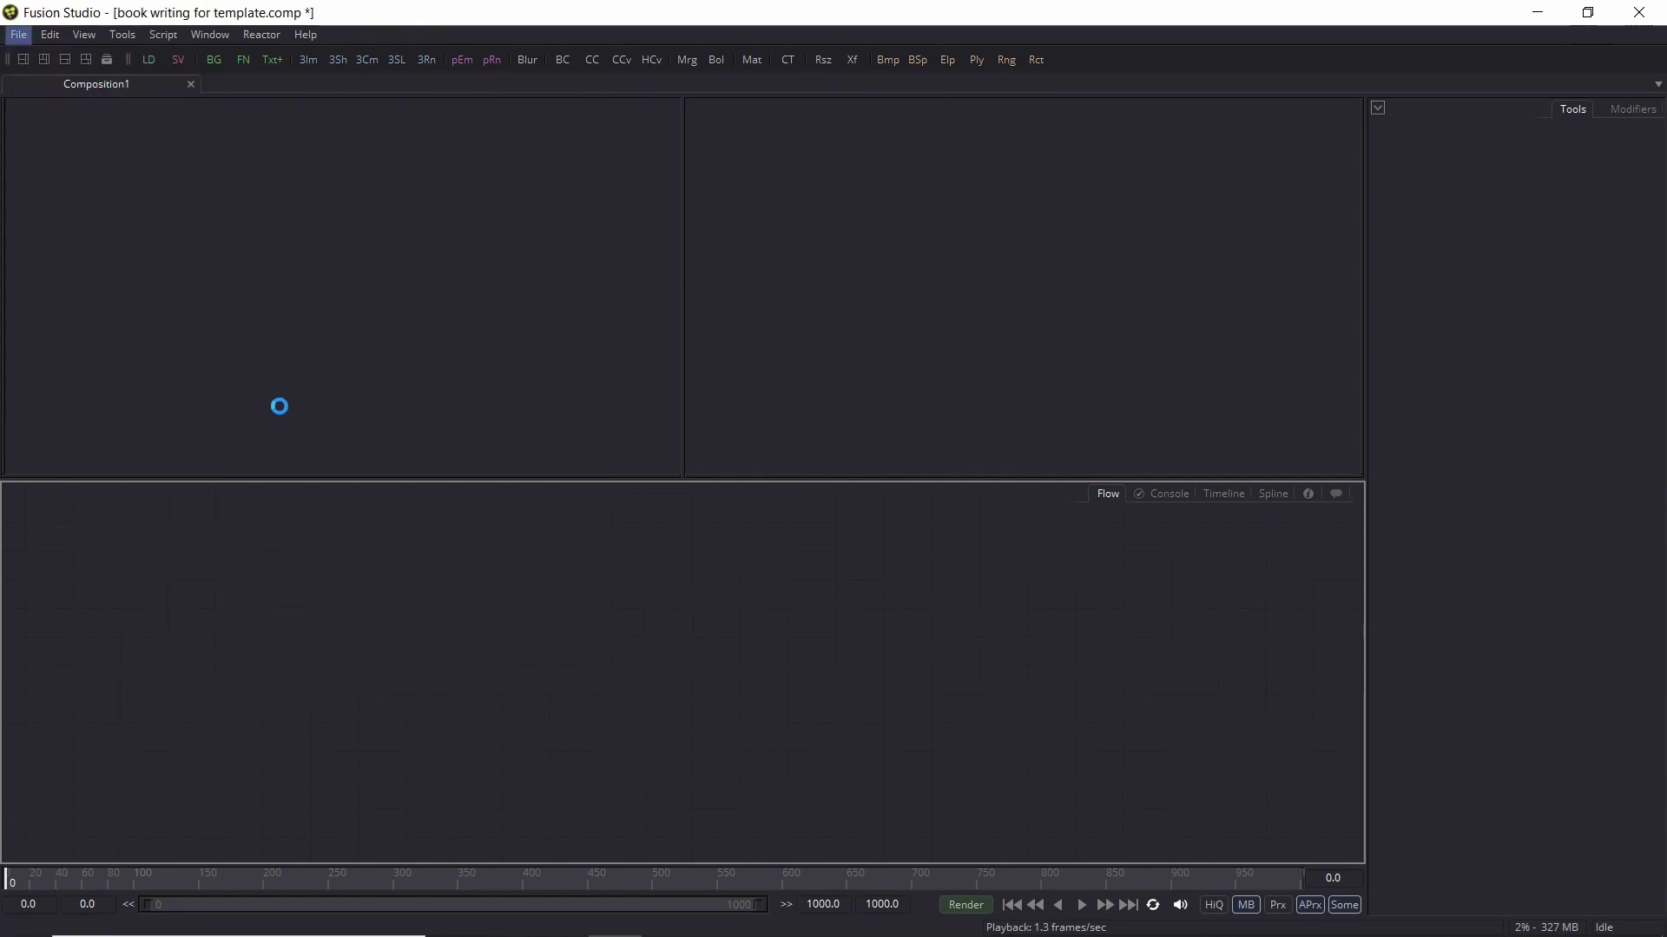
Zoom and pan the node graph to read the Note1 and Note2 instructions
scroll(502, 536, "down", 4)
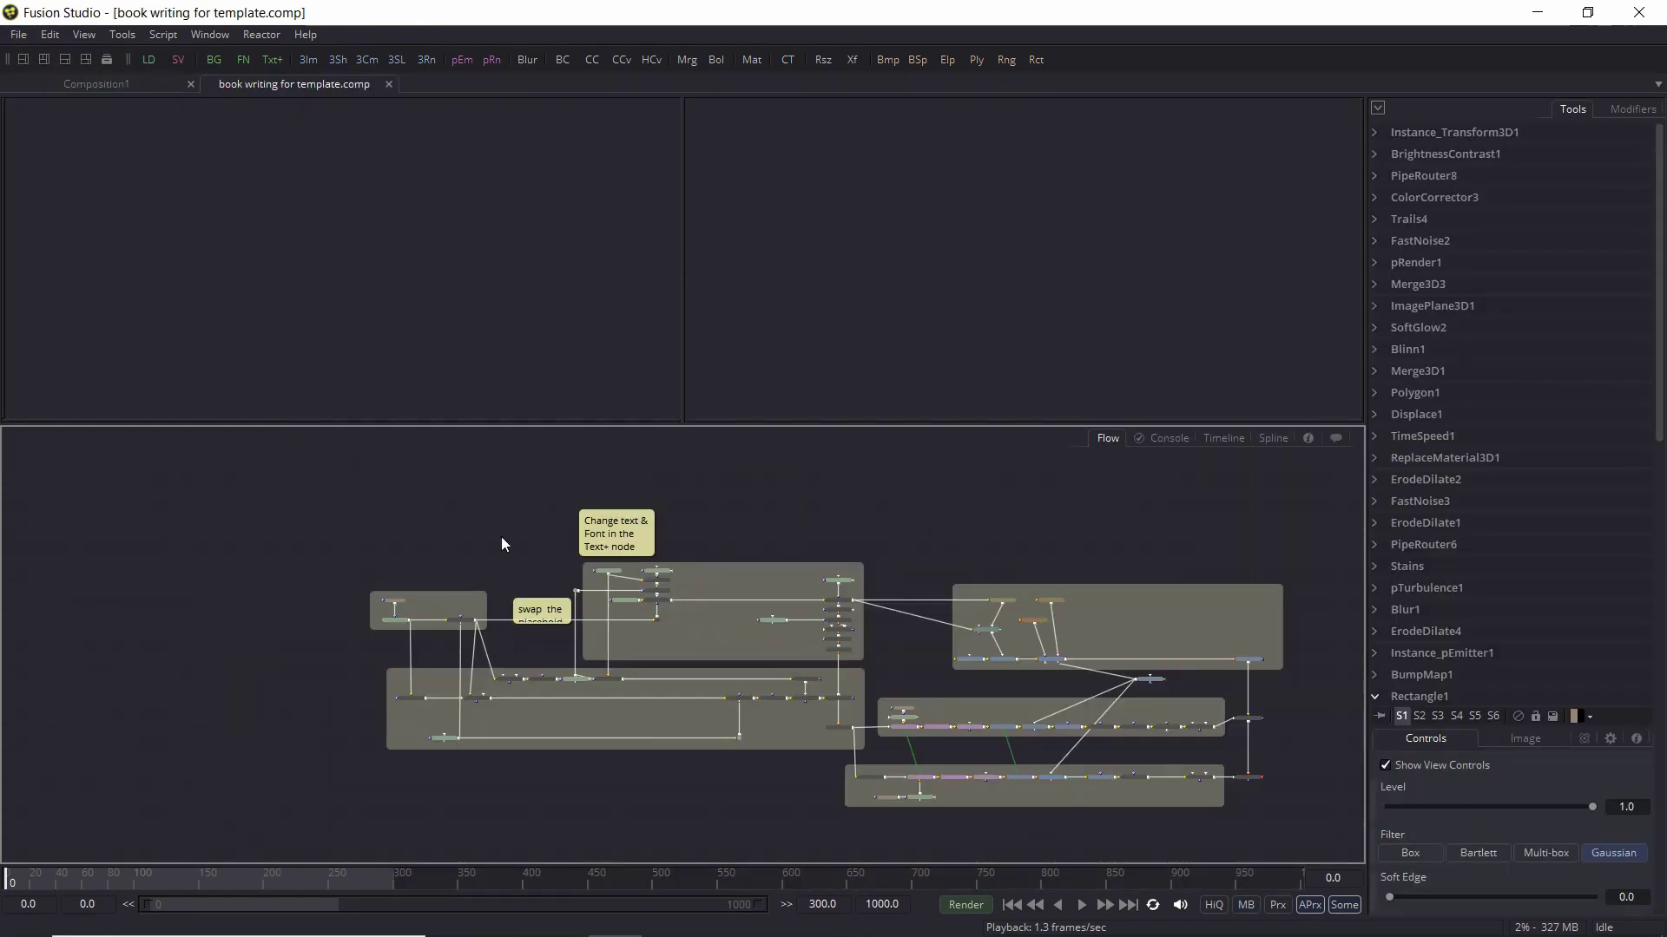
left_click_drag(877, 518, 612, 469)
scroll(488, 628, "up", 3)
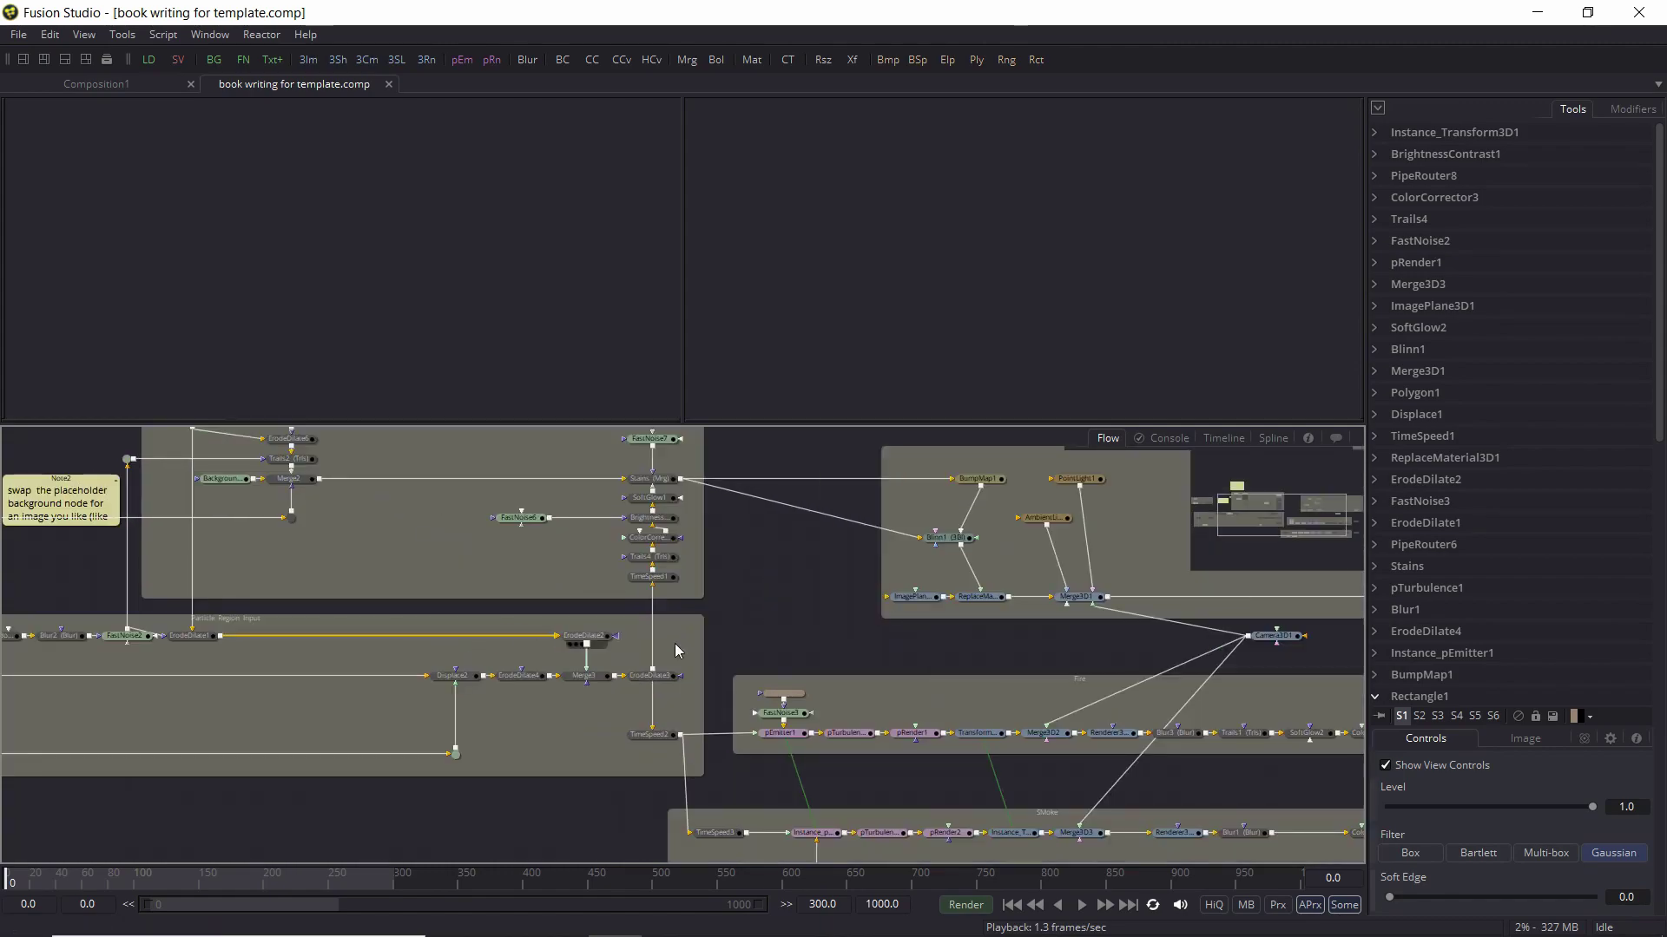
left_click_drag(744, 532, 885, 747)
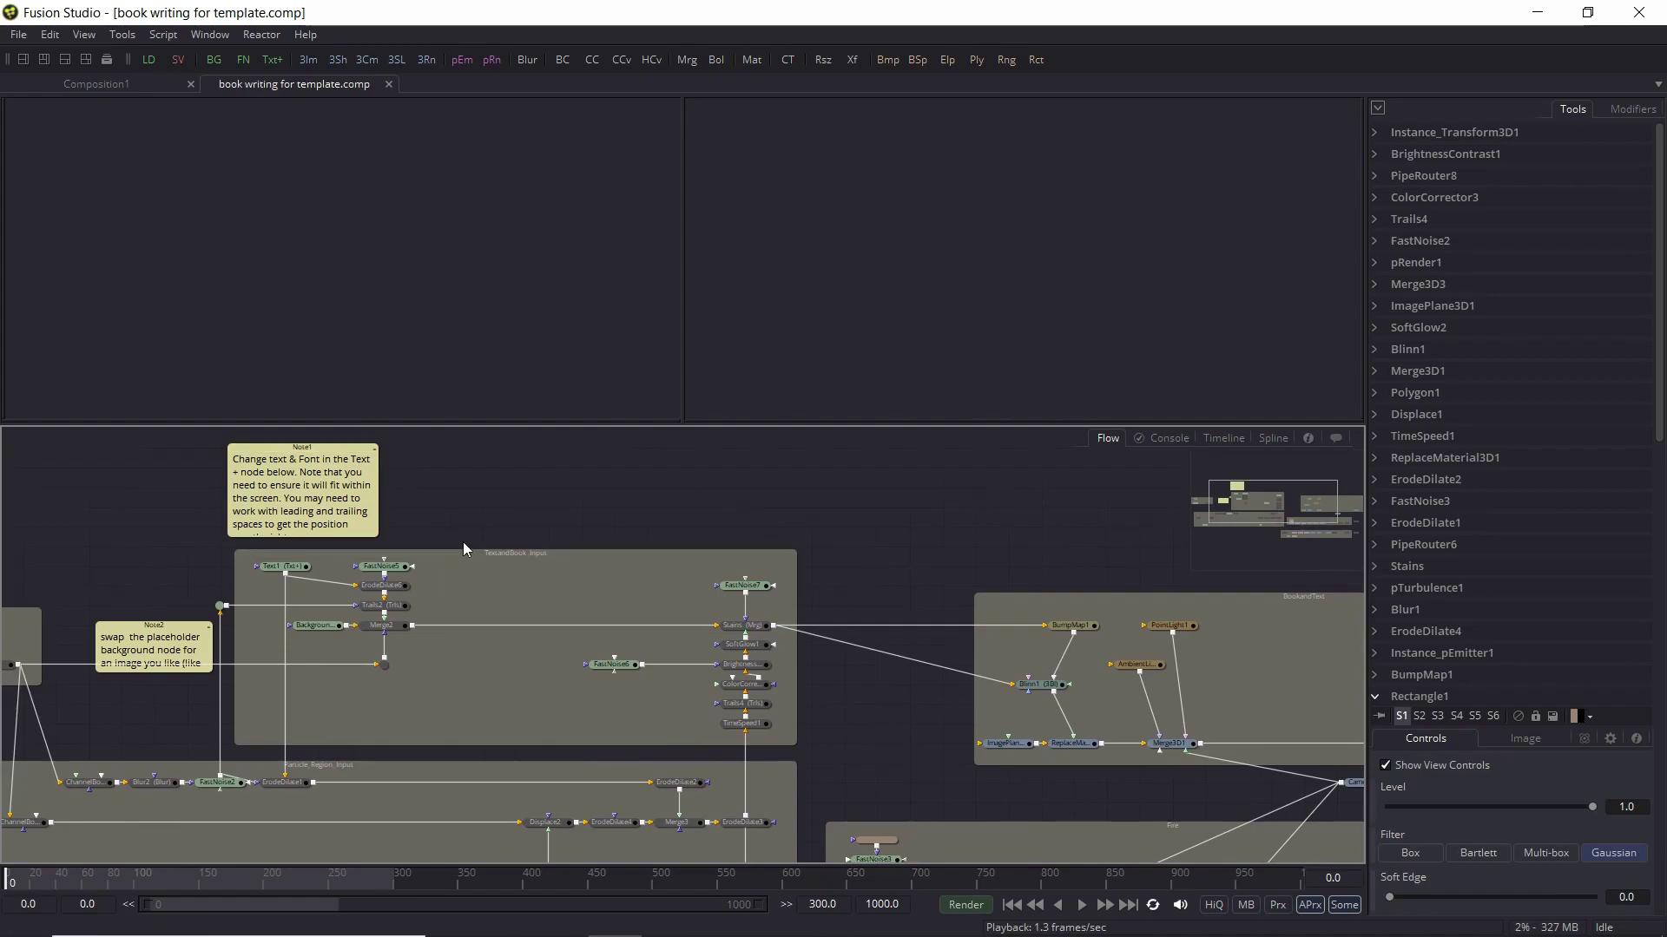
left_click_drag(440, 518, 625, 539)
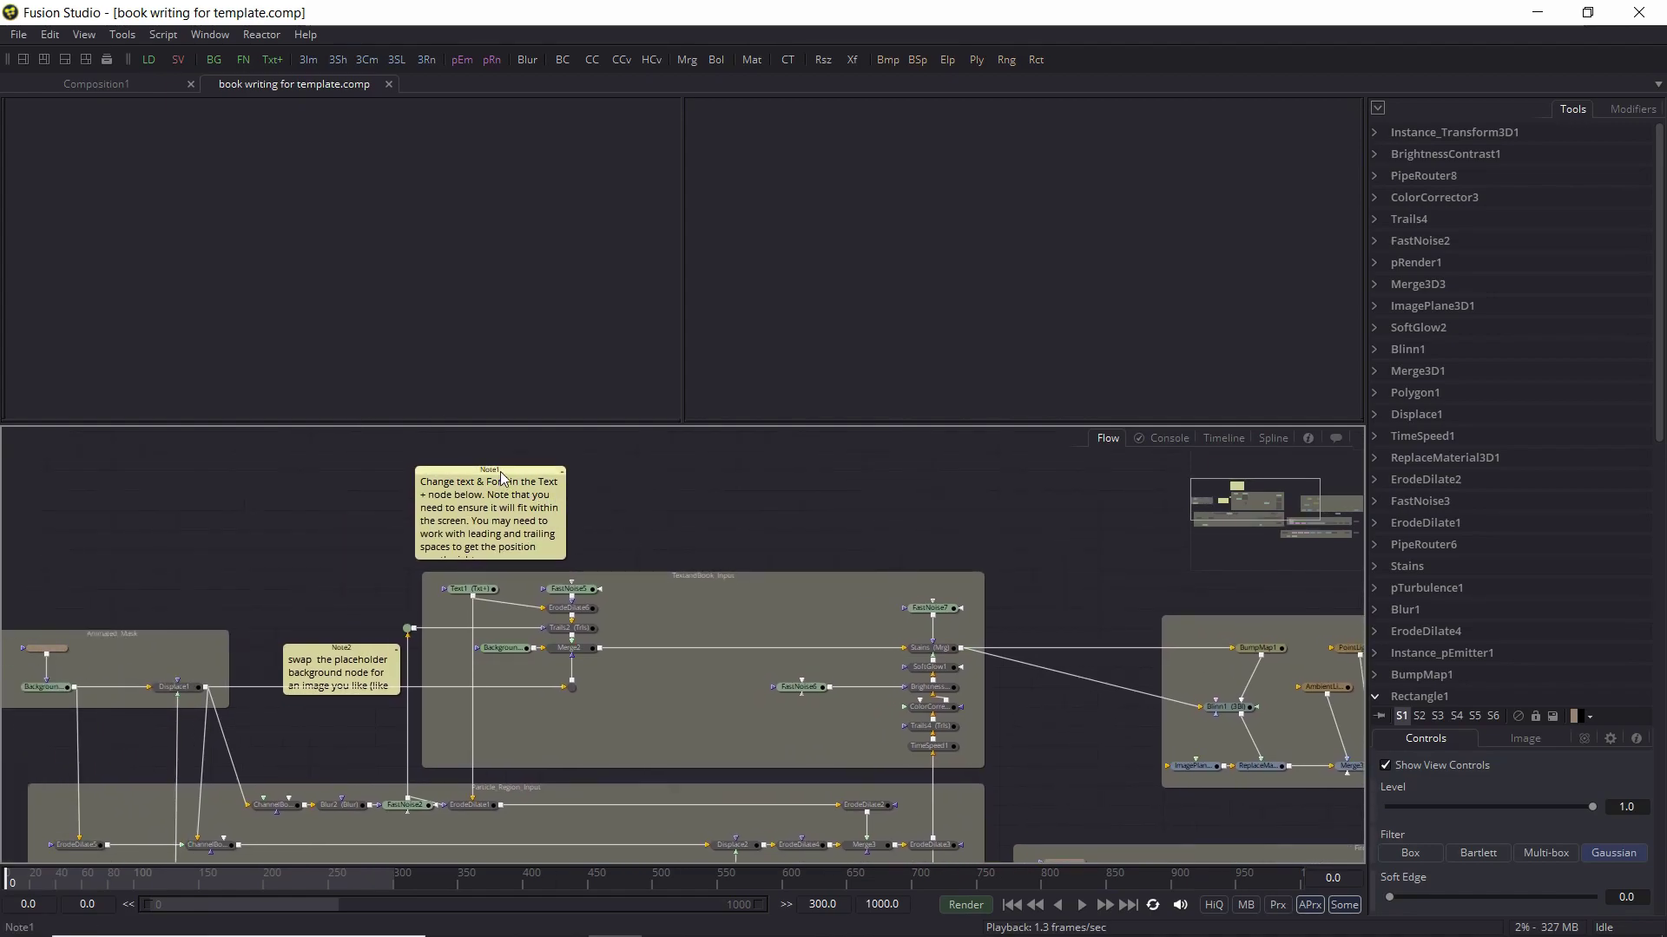
Select Text1 and view its full 'A Blackbird Called Sue' title in the left viewer
left_click(466, 588)
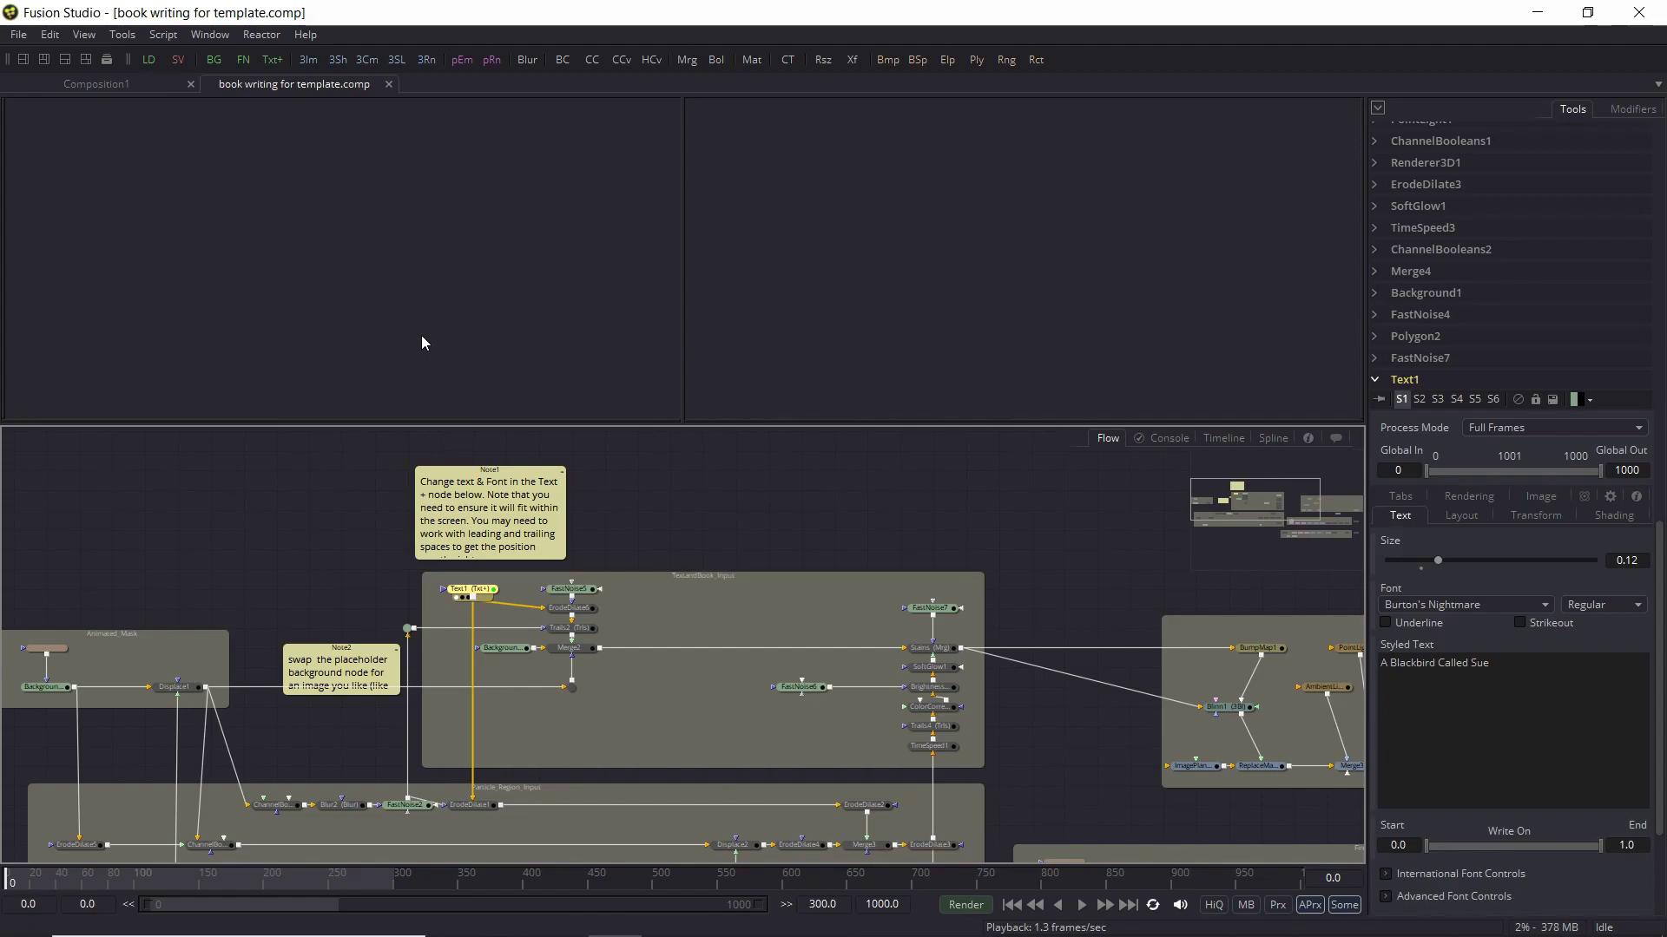
key("1")
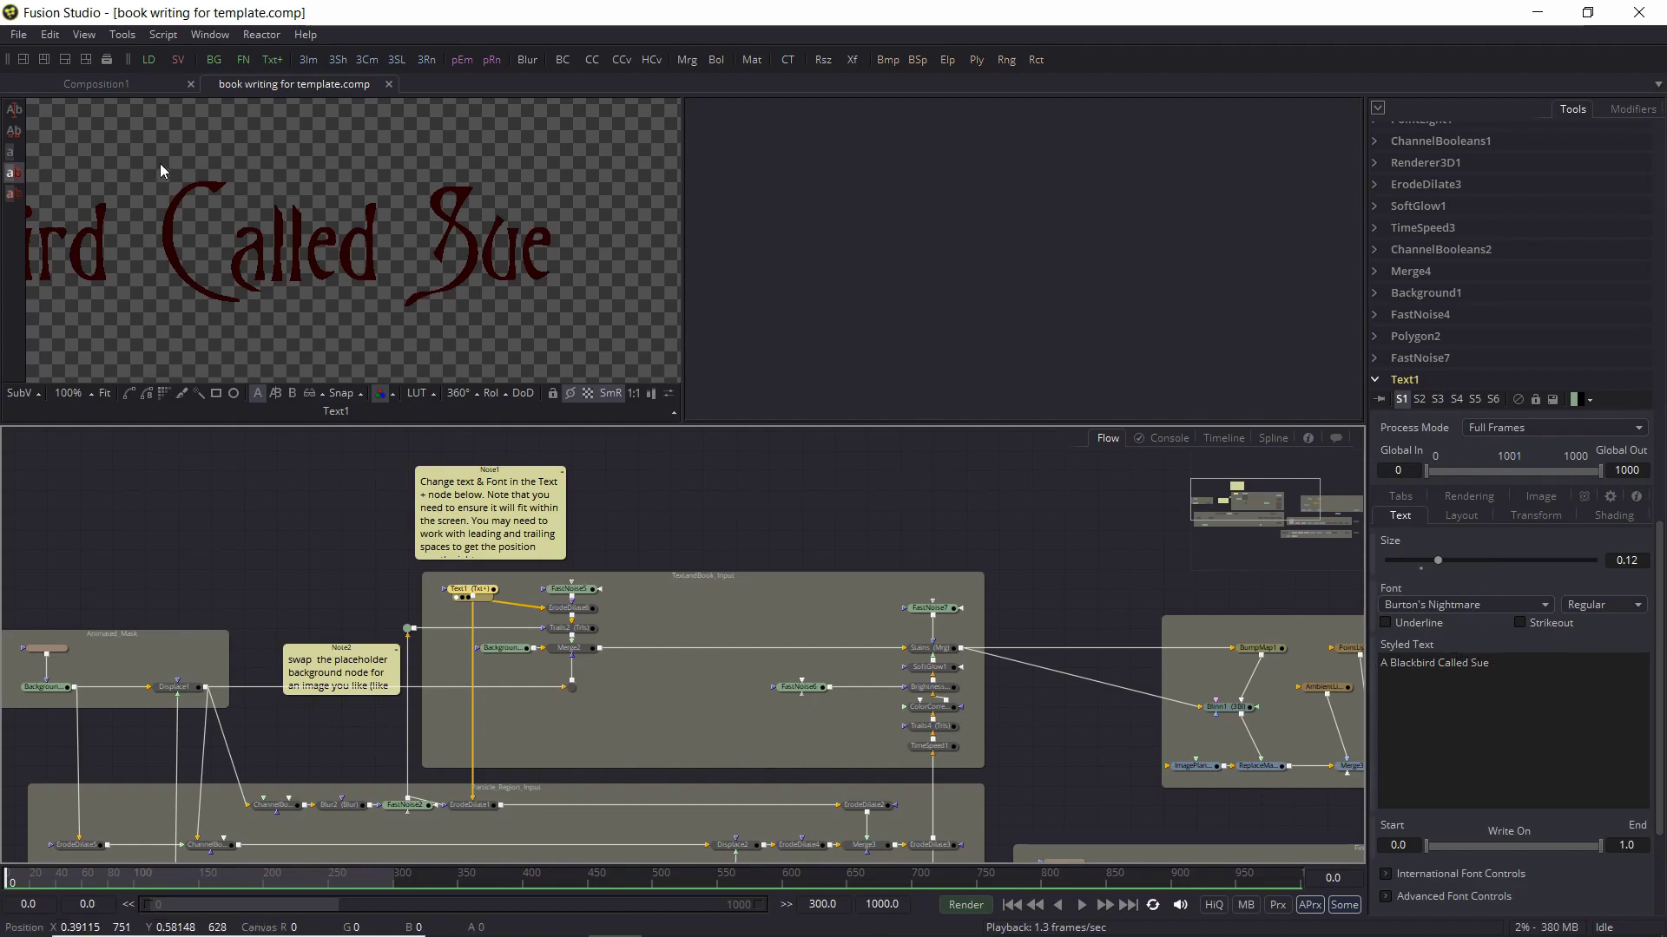
scroll(179, 179, "down", 2)
scroll(481, 206, "down", 3)
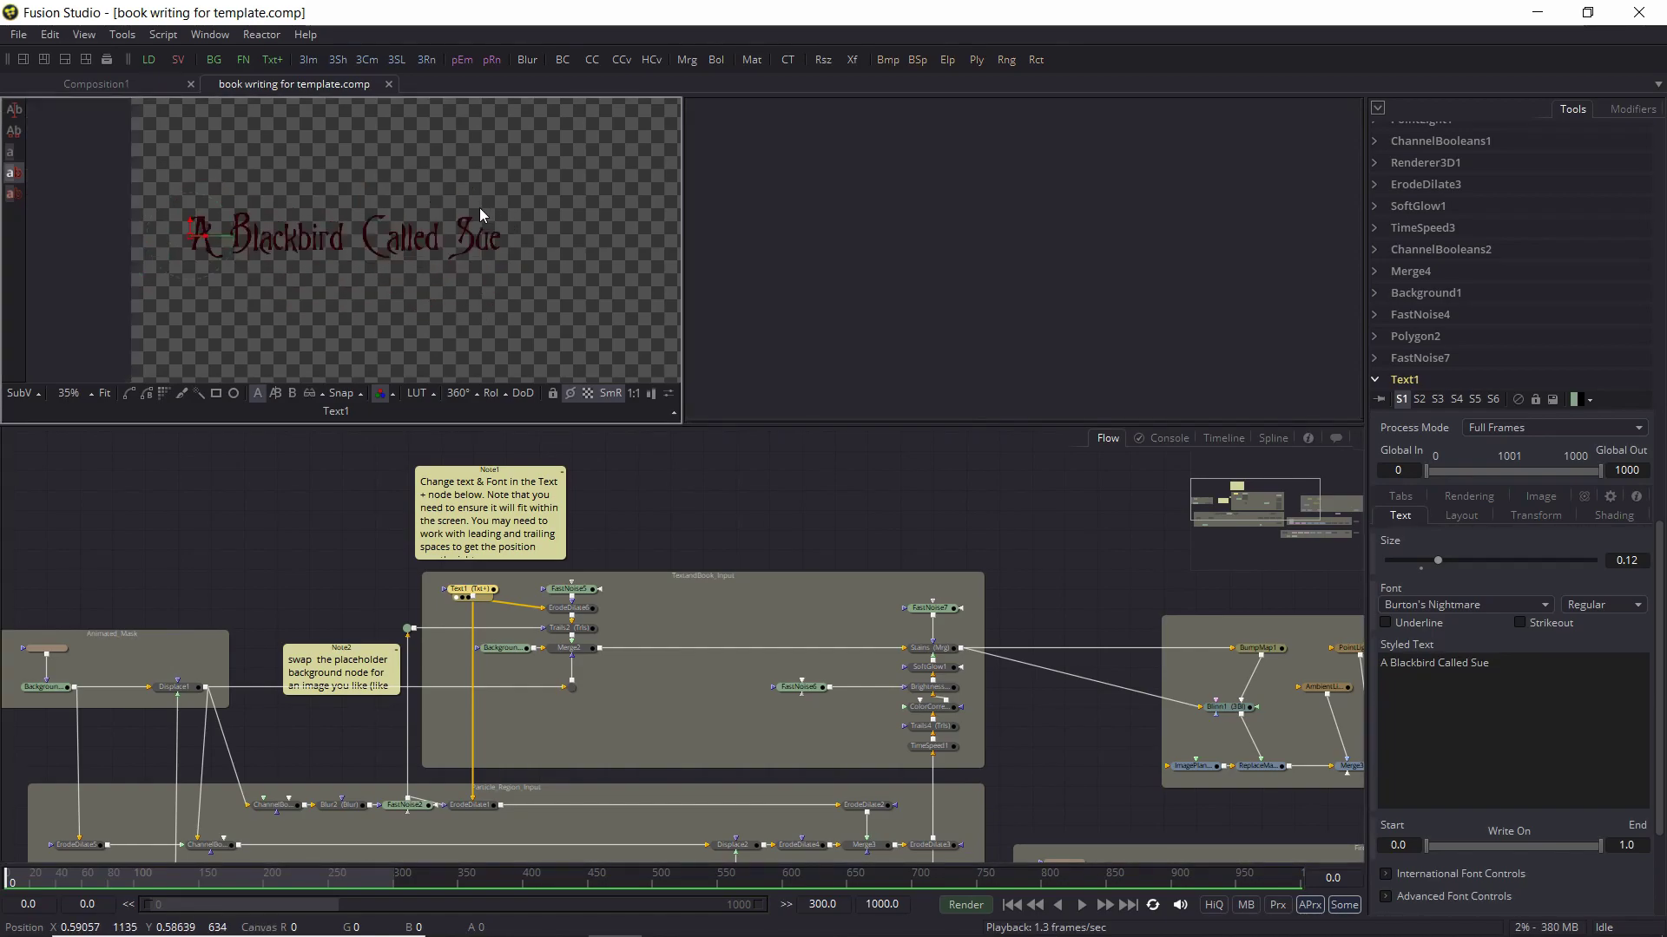
left_click_drag(238, 524, 567, 548)
Select the Rectangle1 mask node and move the playhead to frame 293
left_click(369, 672)
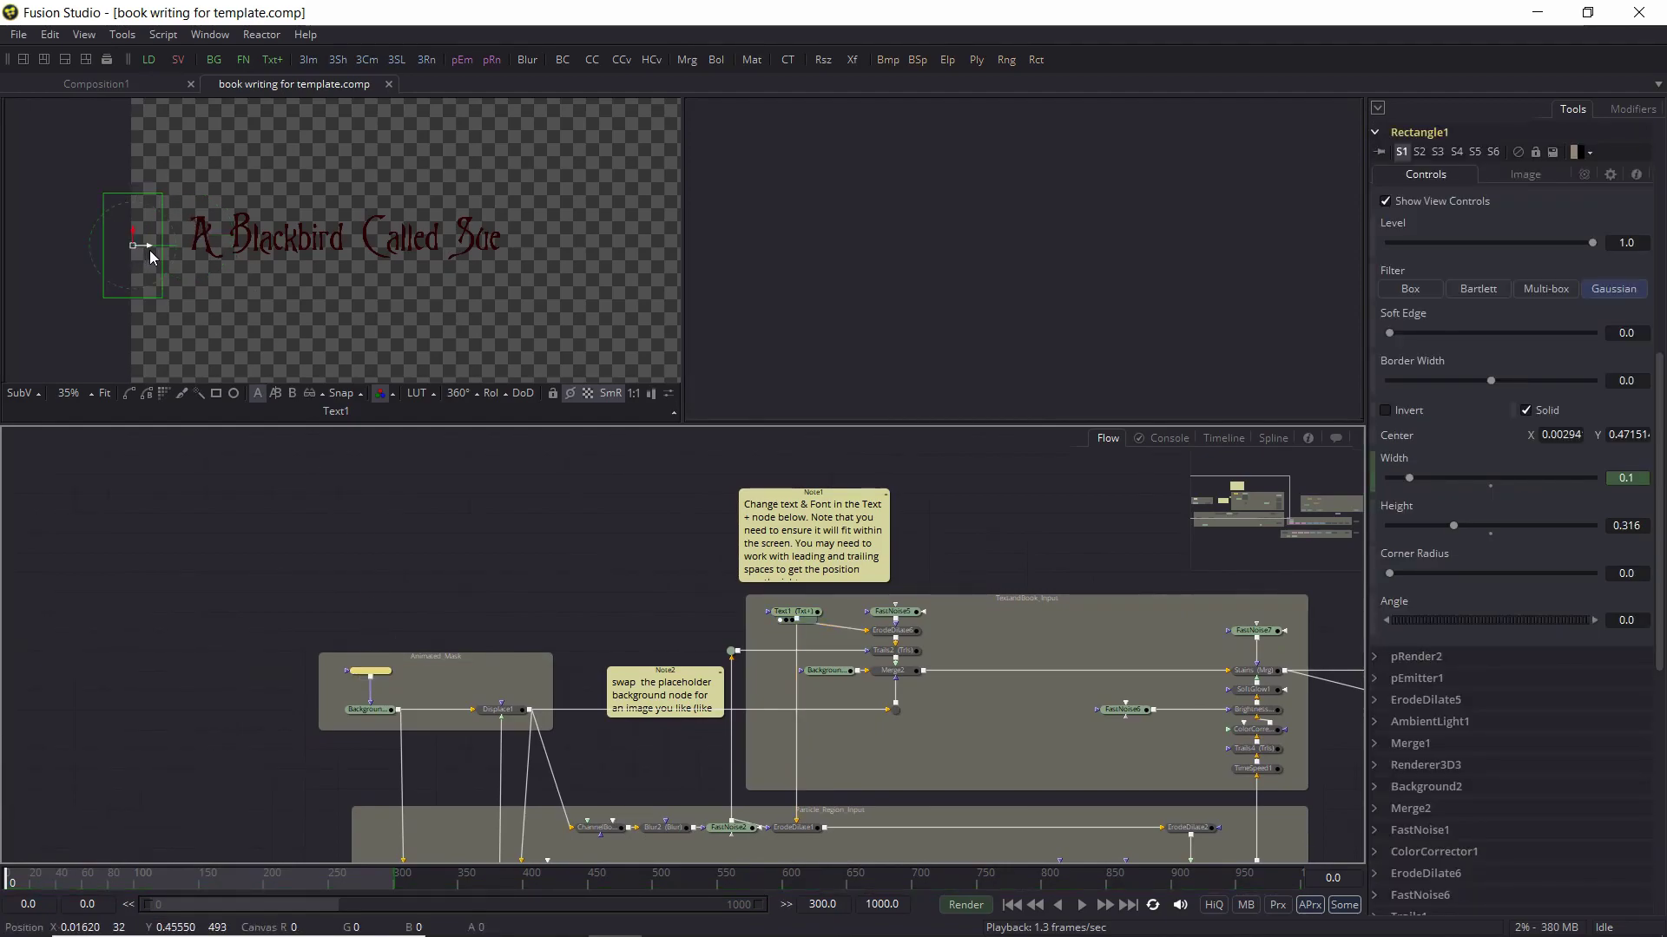
scroll(368, 679, "up", 5)
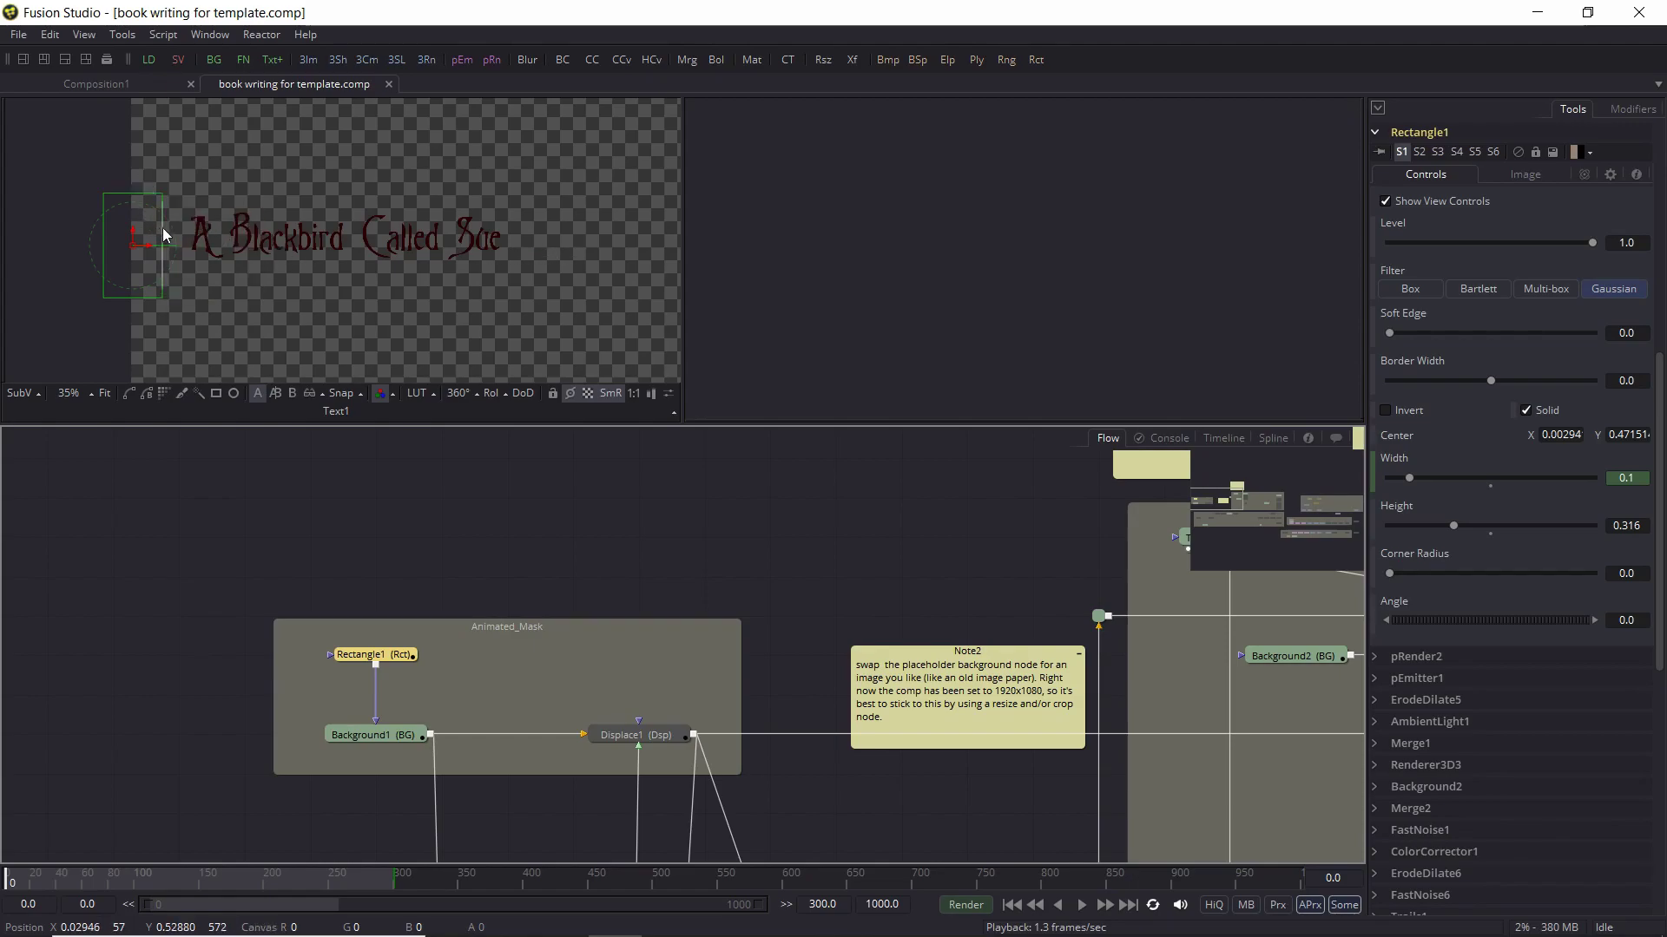
left_click(388, 884)
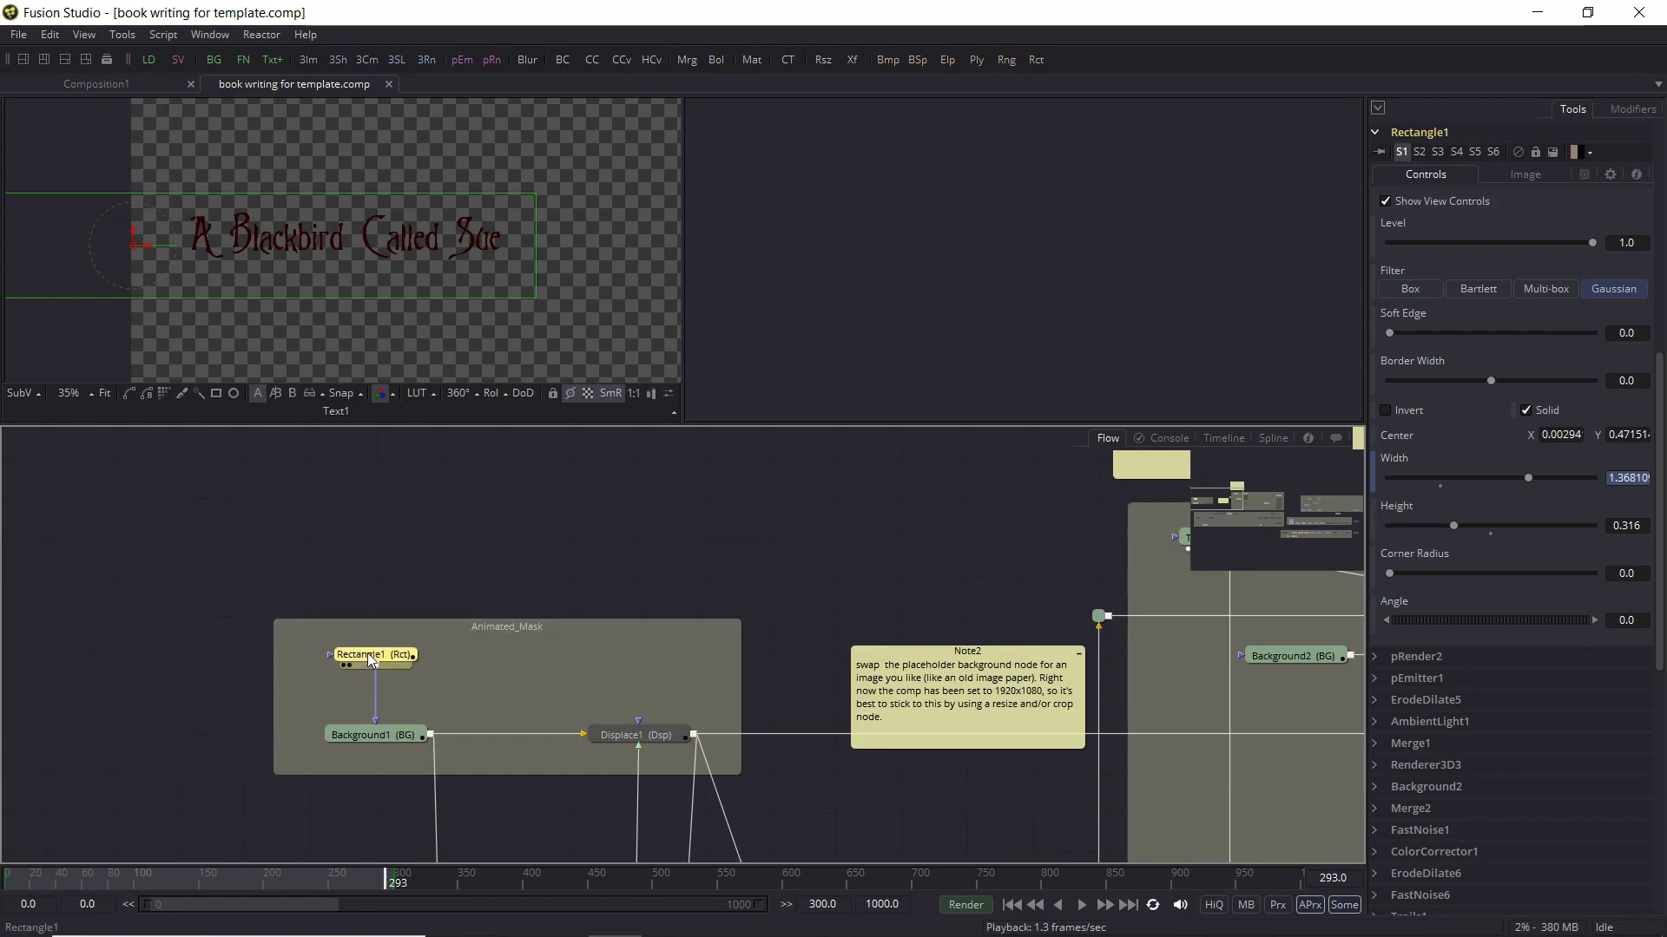
scroll(1038, 625, "right", 3)
Inspect Rectangle1's Width spline ramping from 0.1 to about 1.37 by frame 293
left_click(1272, 437)
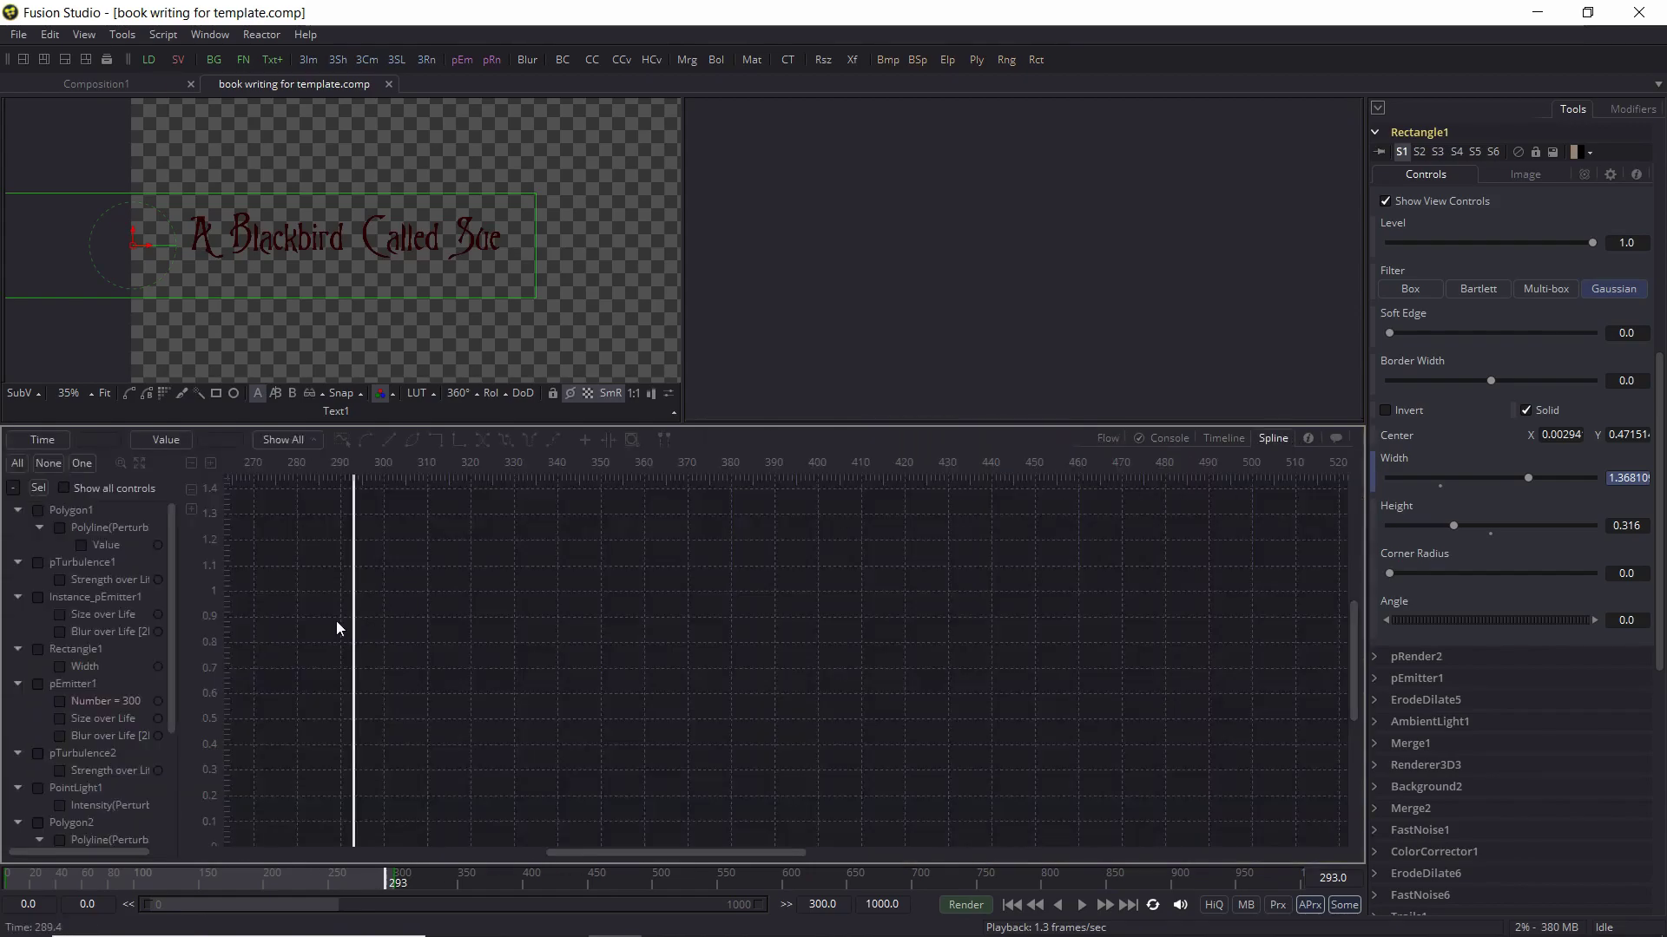
left_click(60, 665)
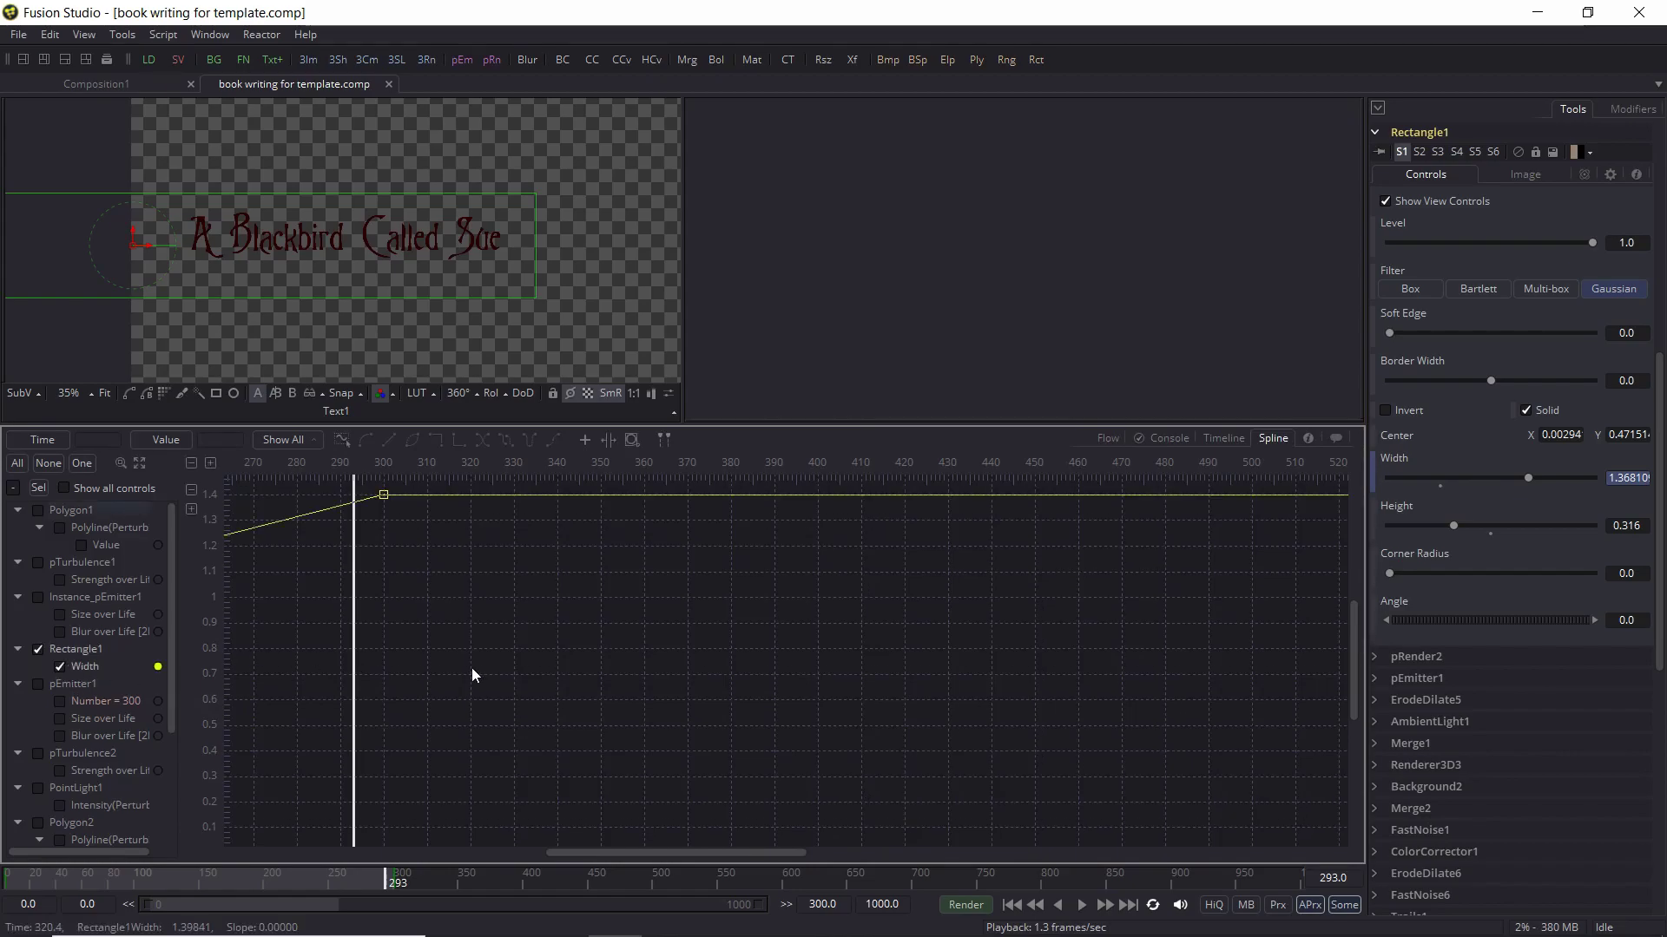
left_click_drag(472, 674, 979, 752)
scroll(570, 738, "down", 5)
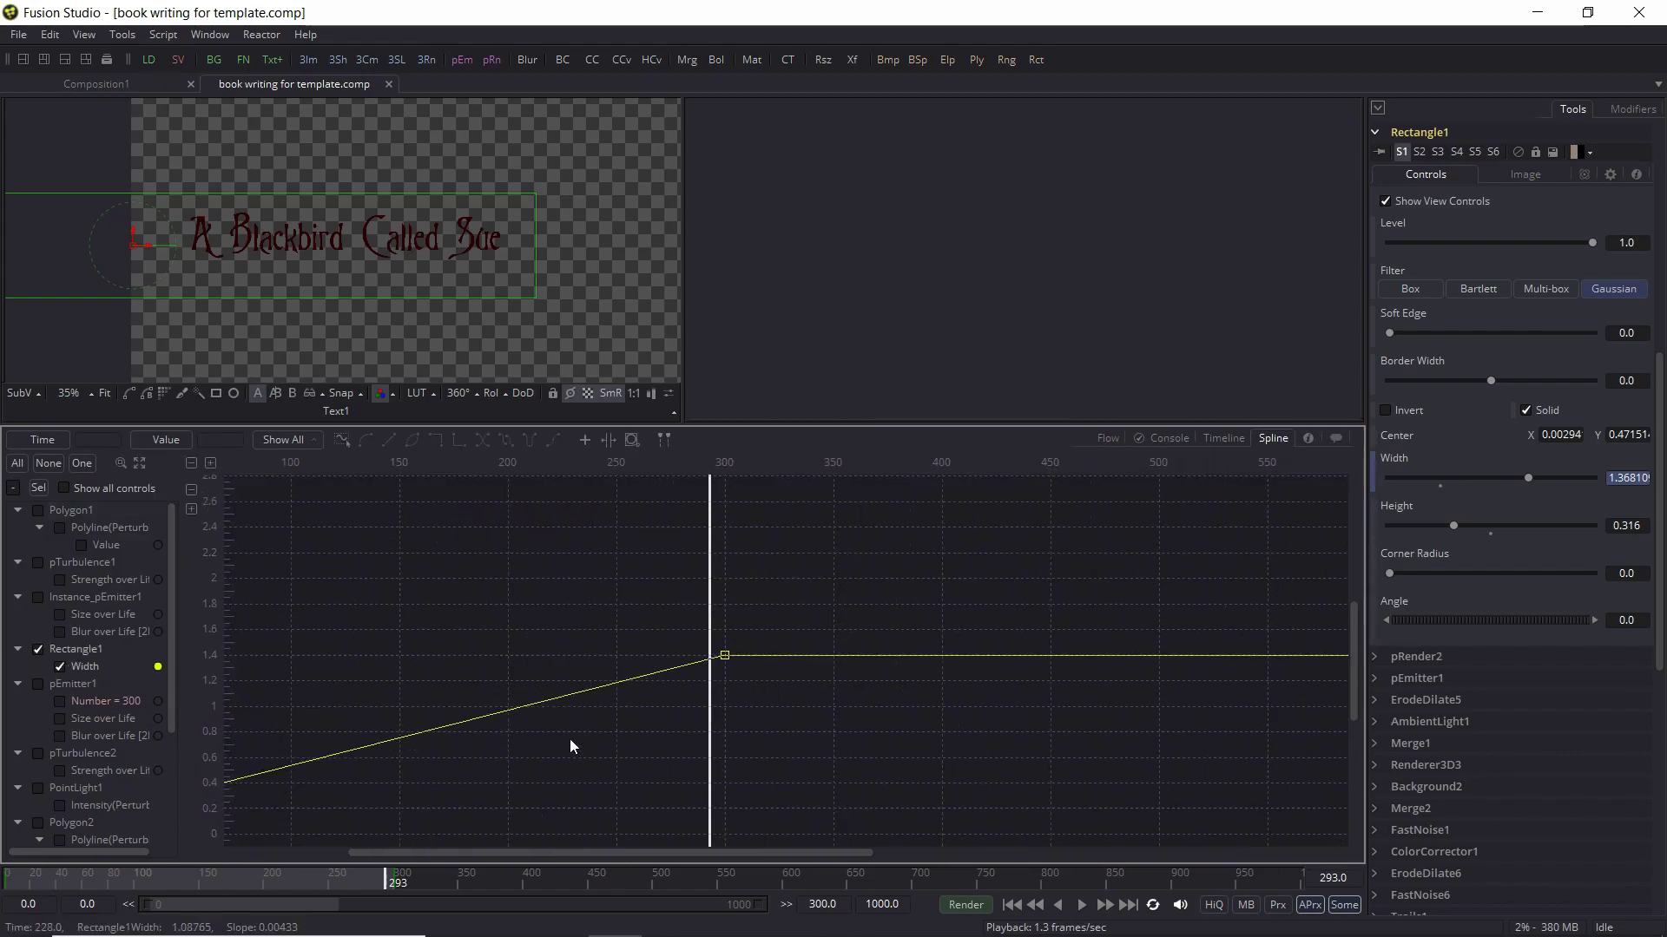
left_click_drag(570, 737, 835, 549)
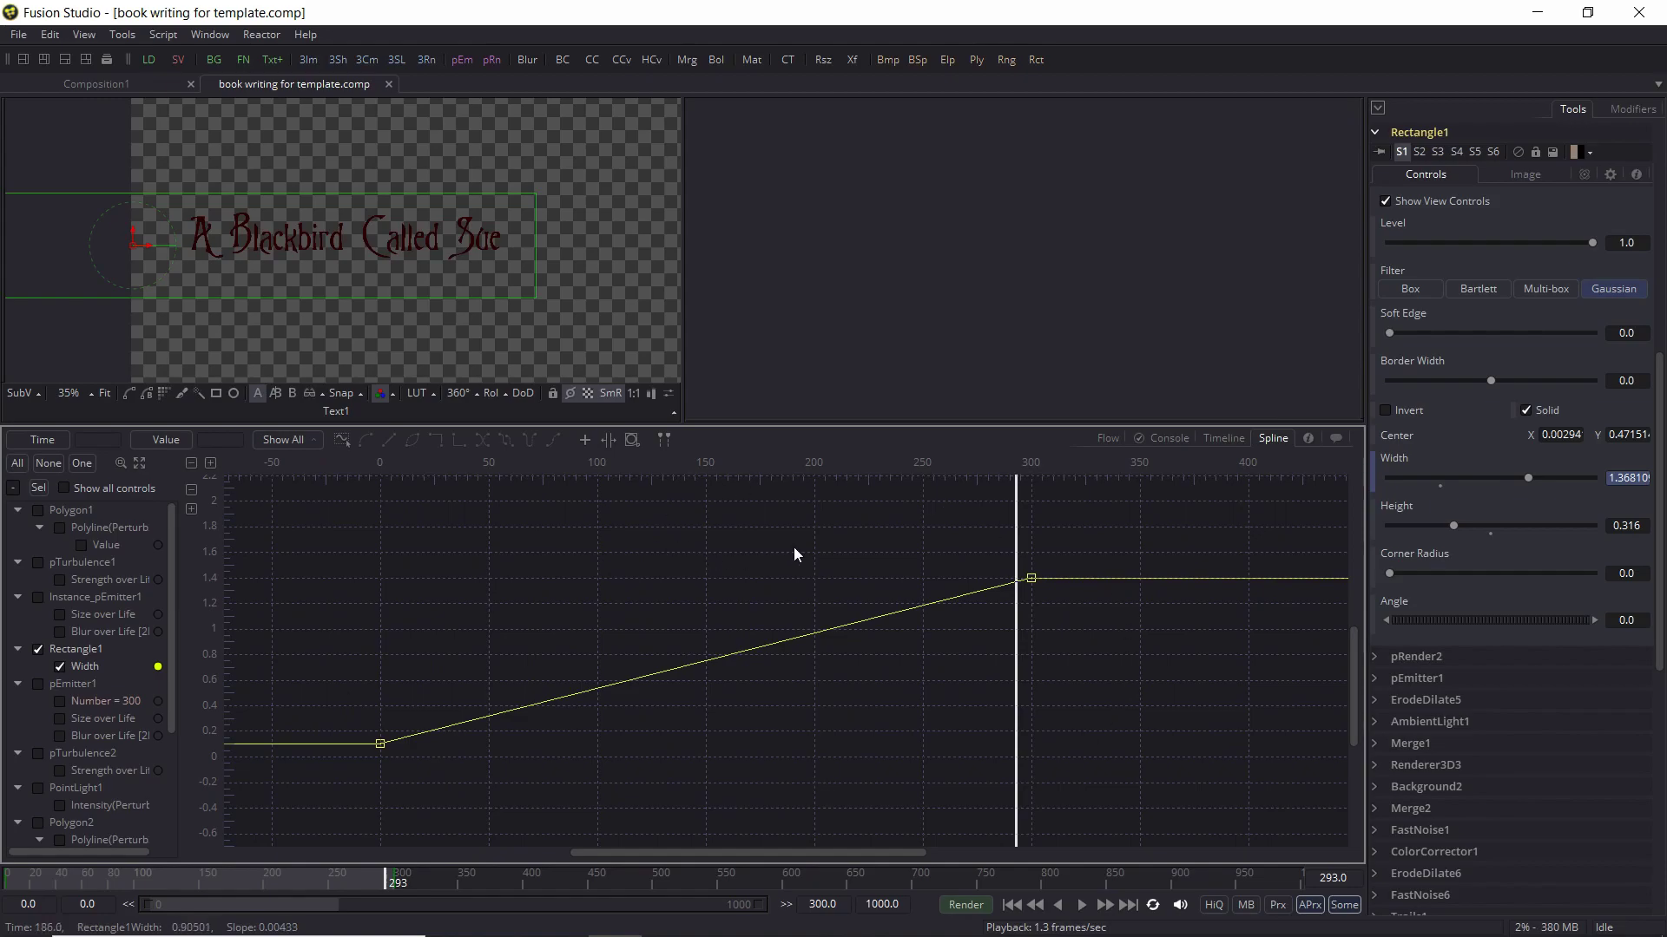
left_click(1104, 440)
left_click_drag(718, 573, 509, 595)
left_click(812, 642)
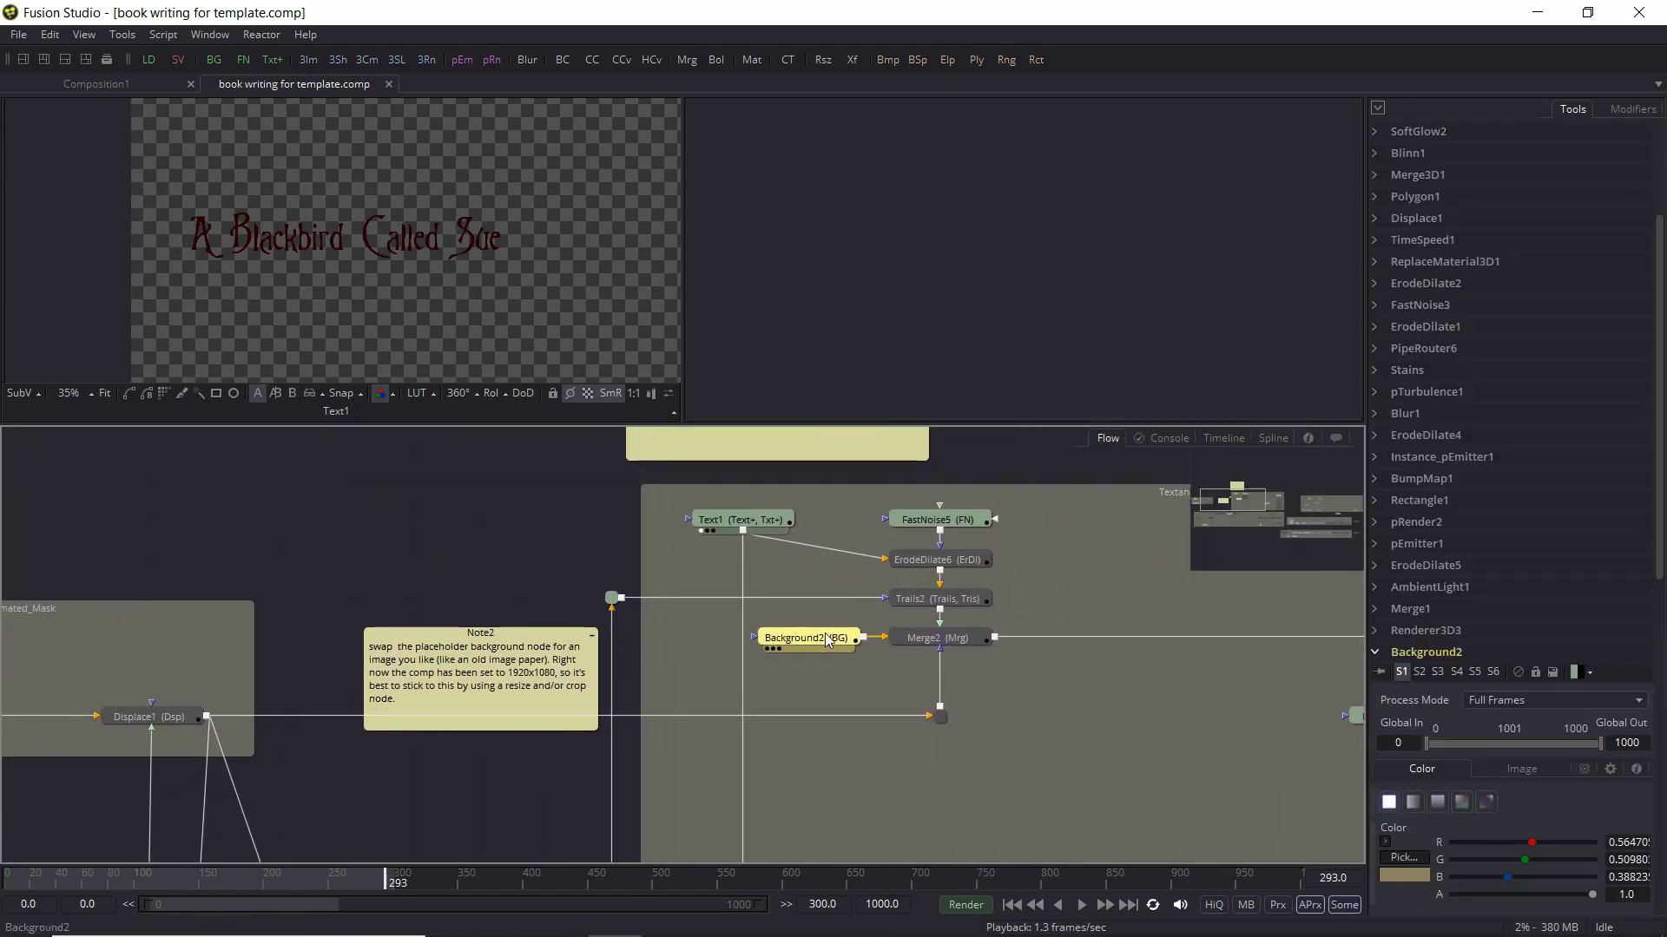
key("1")
scroll(304, 224, "down", 2)
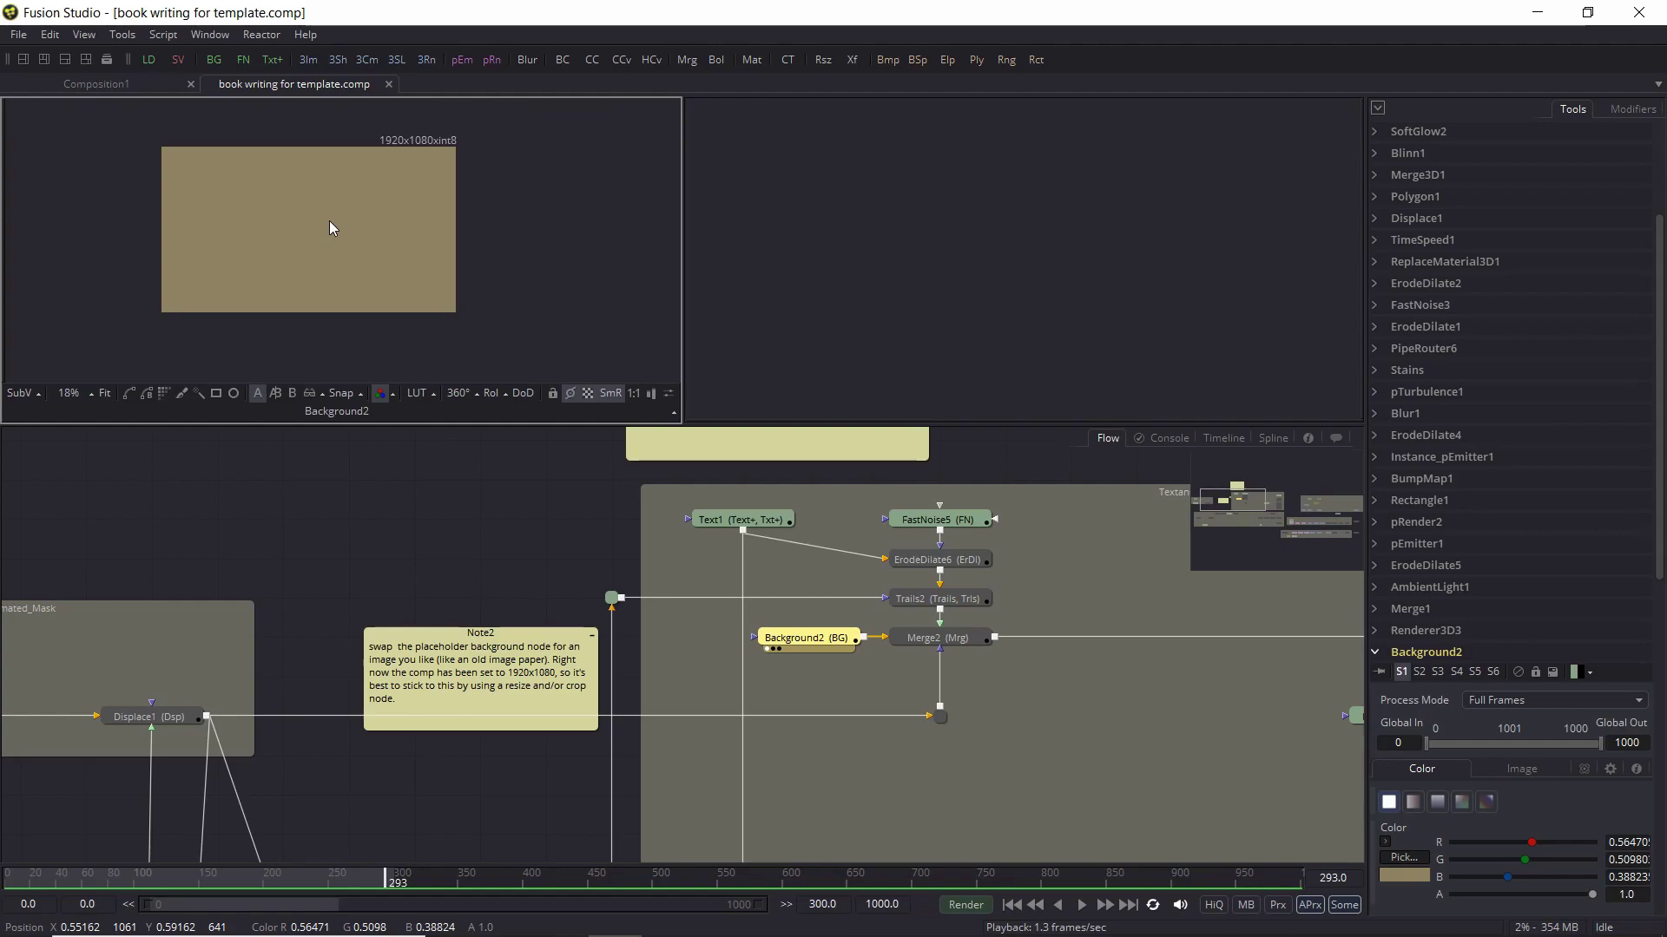
left_click(547, 540)
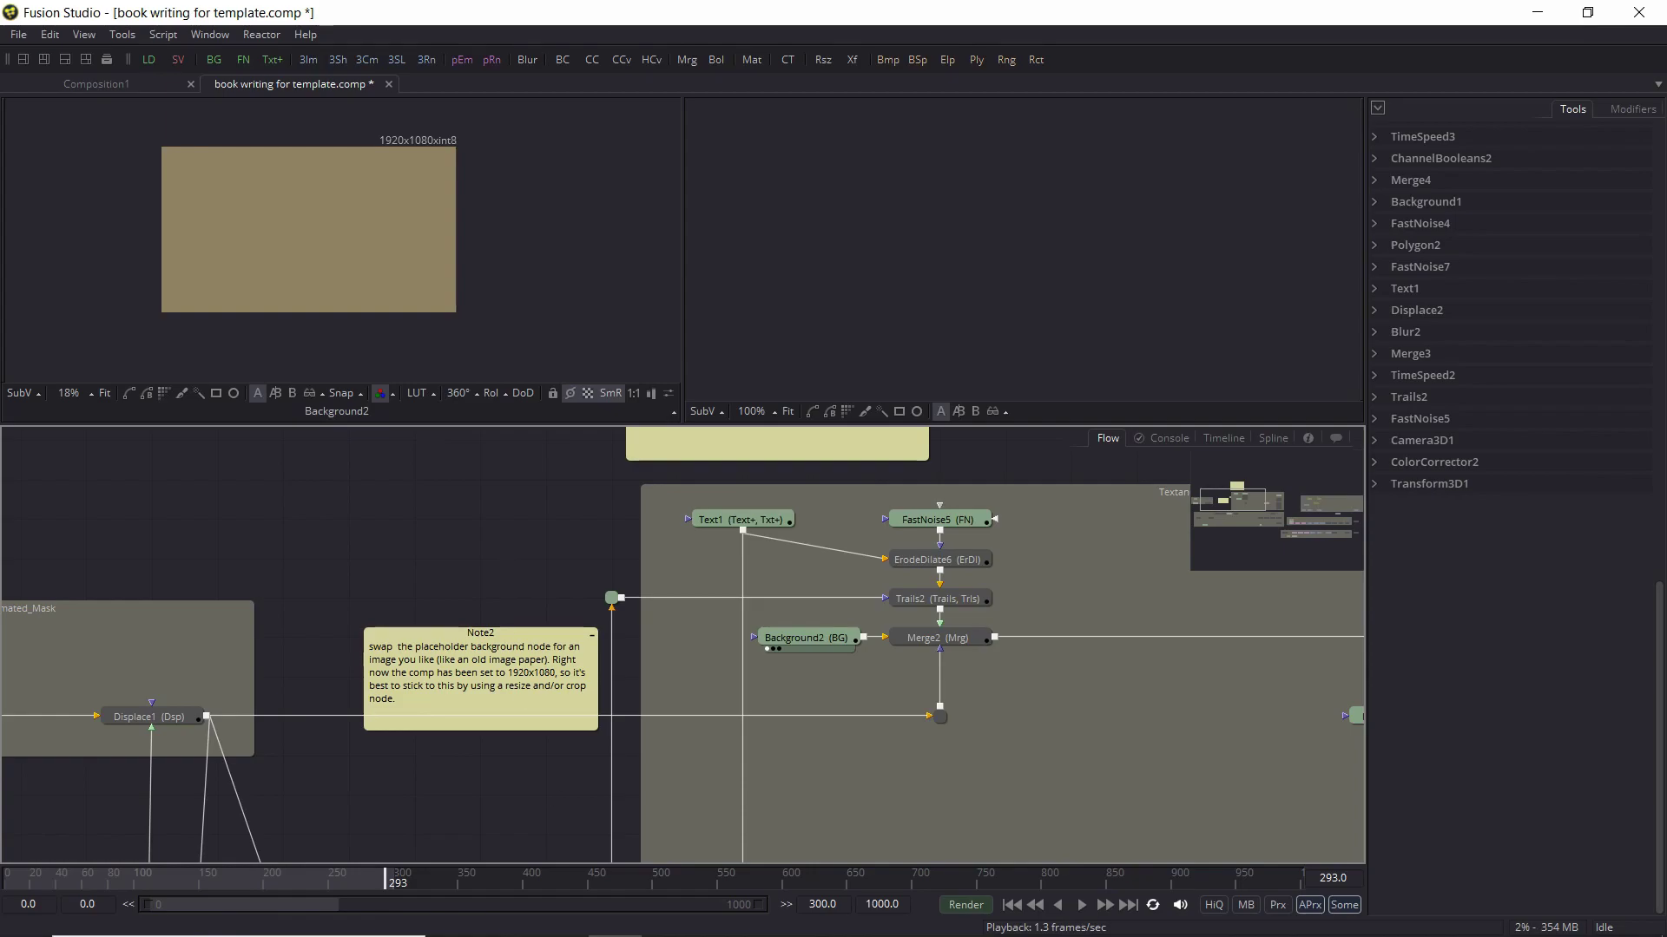
left_click(615, 919)
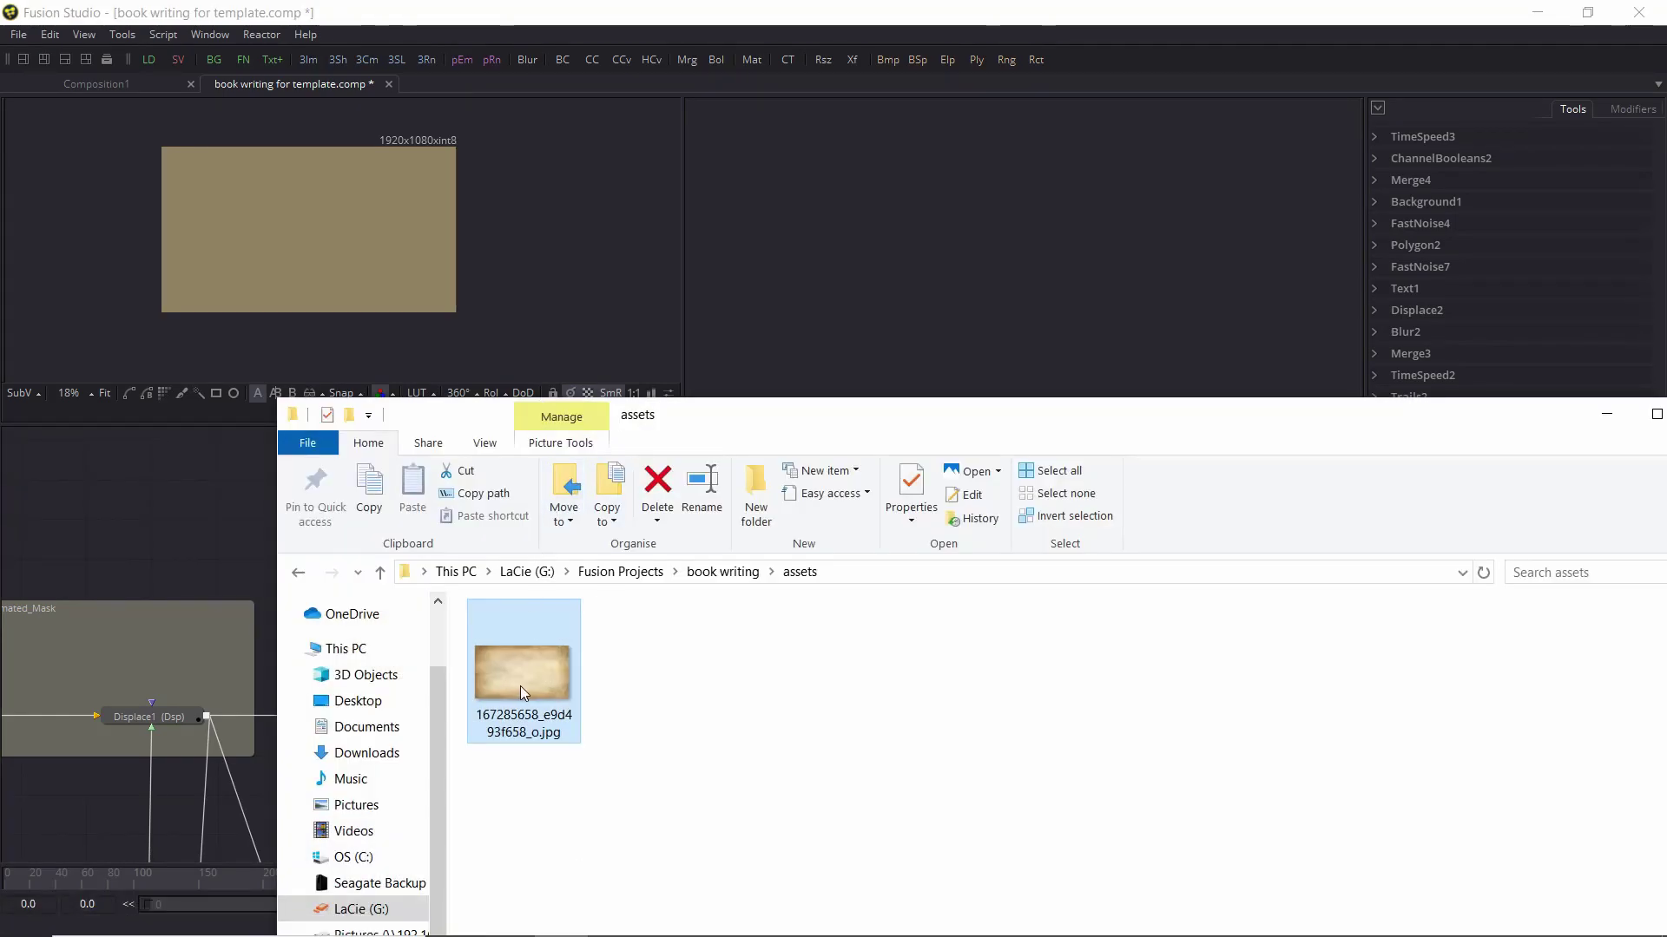
left_click_drag(519, 686, 695, 641)
left_click(1607, 413)
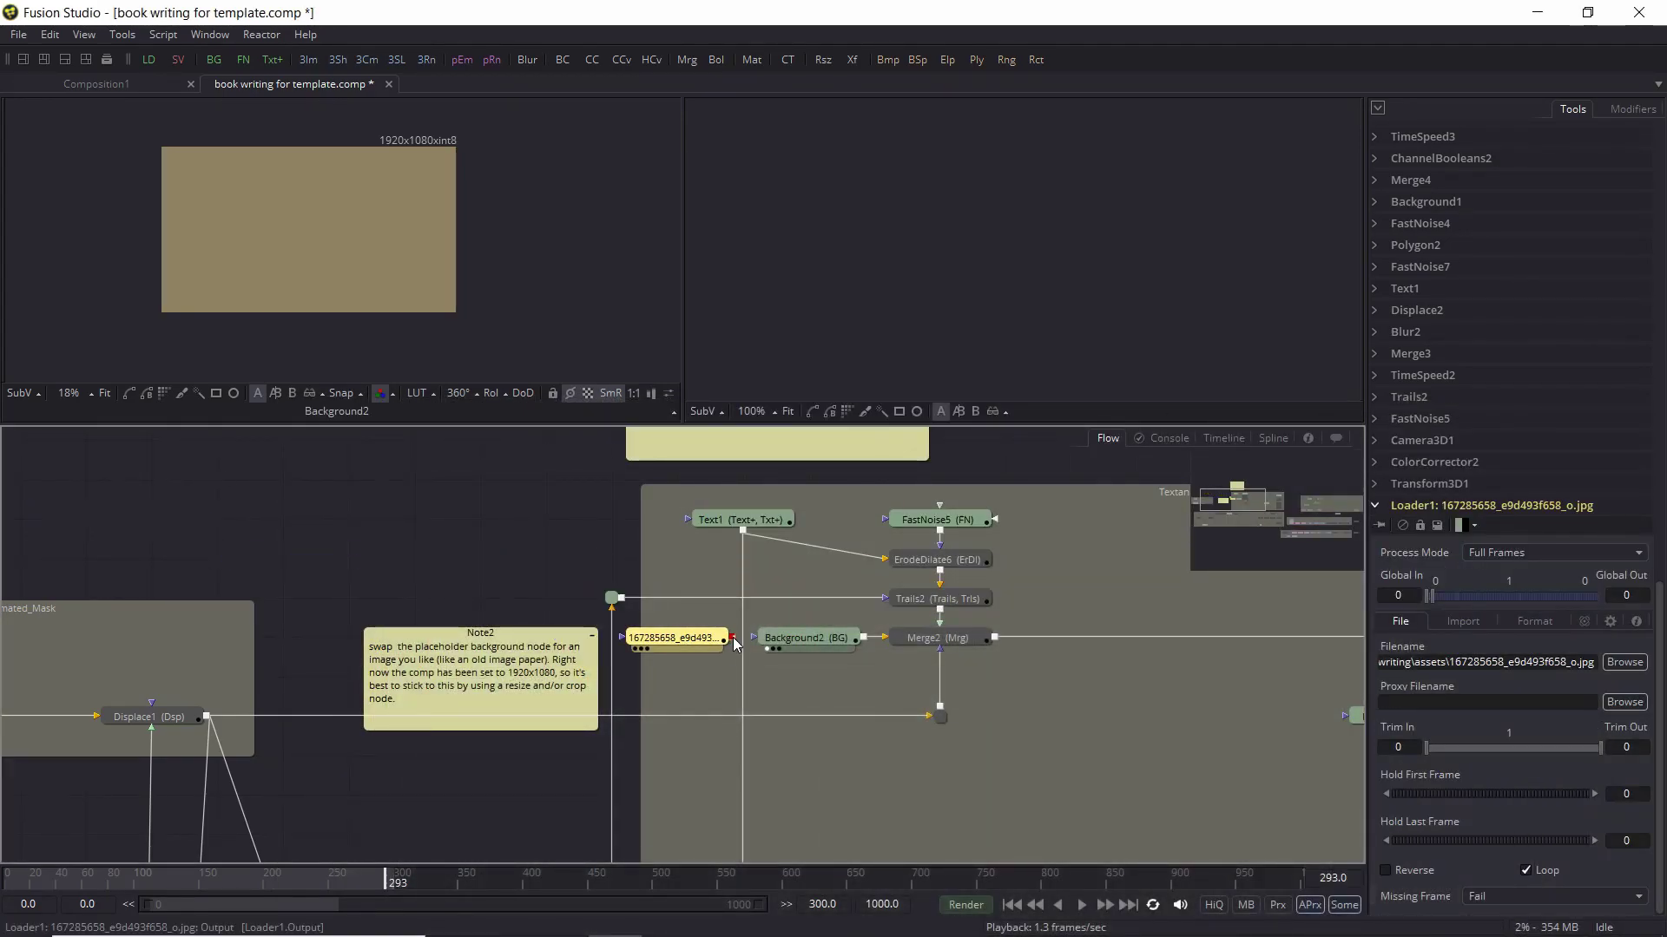
mouse_move(824, 643)
left_mouse_down()
mouse_move(823, 708)
mouse_move(823, 669)
left_mouse_up()
left_click_drag(732, 637, 885, 637)
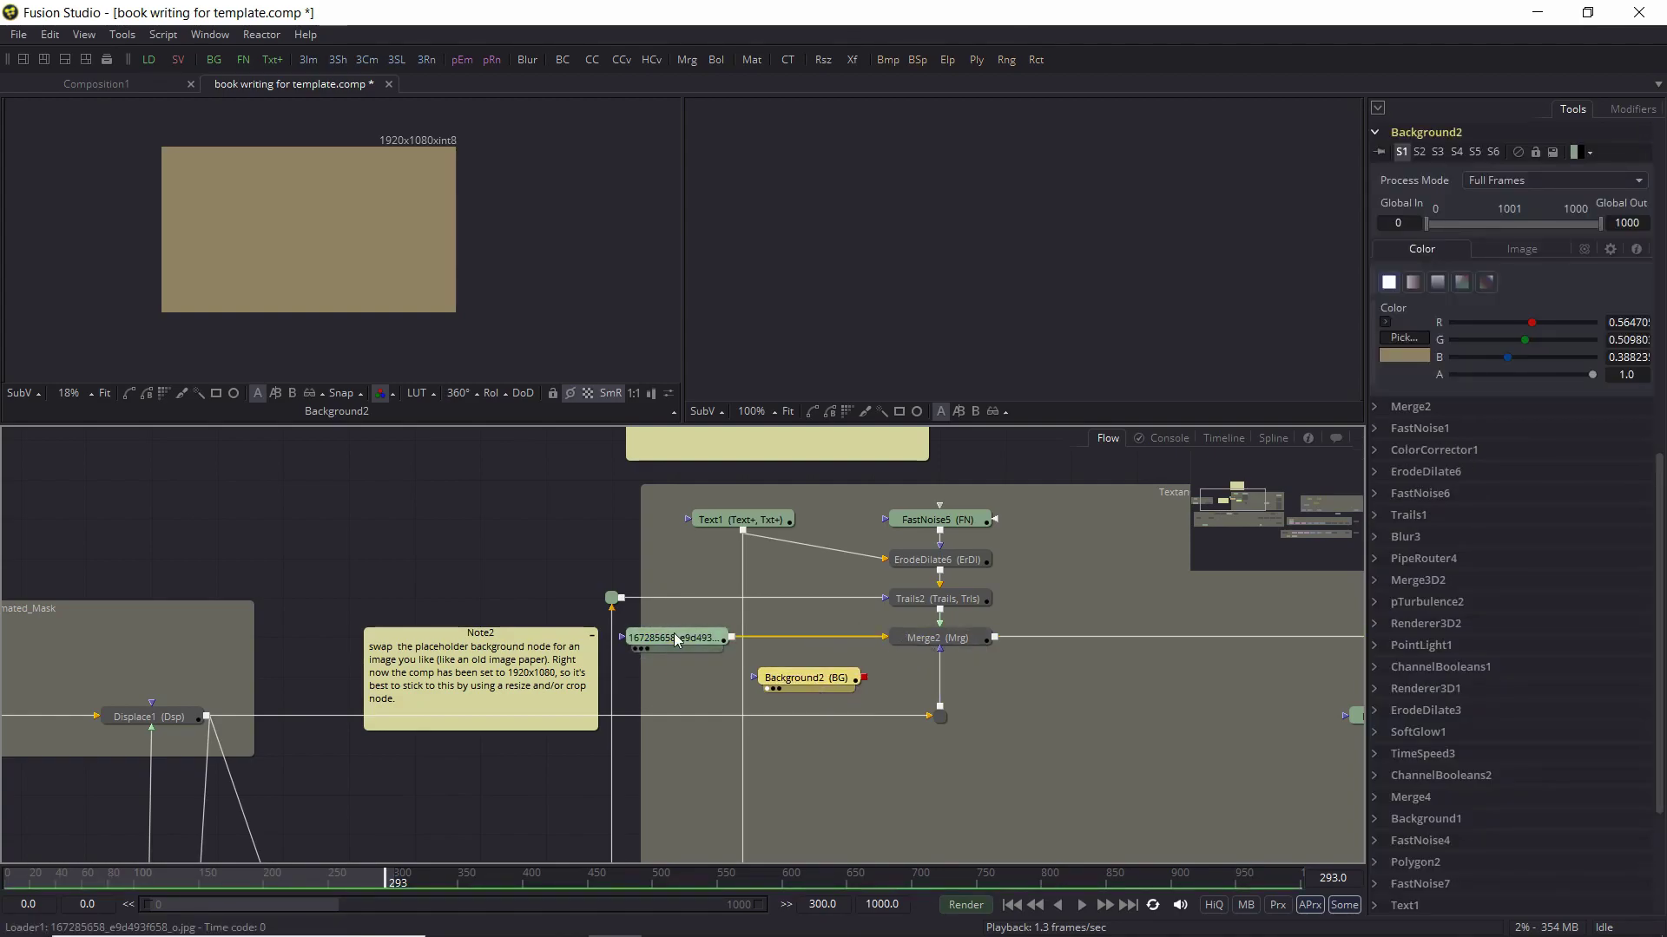
left_click_drag(677, 640, 742, 640)
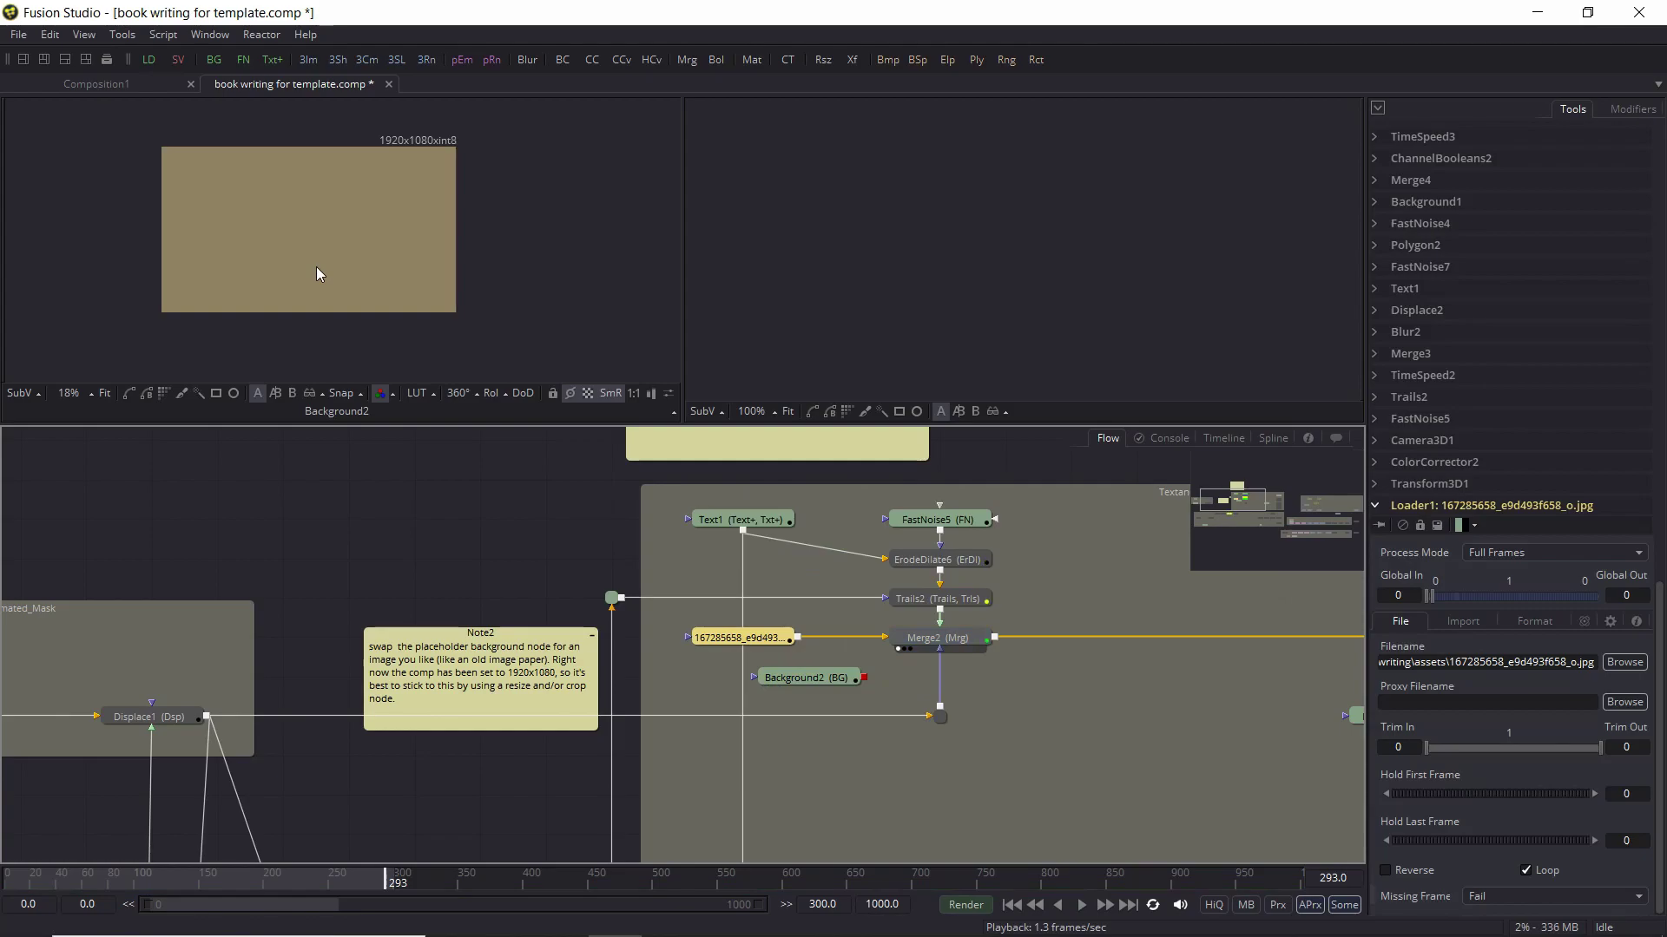
key("ctrl+f")
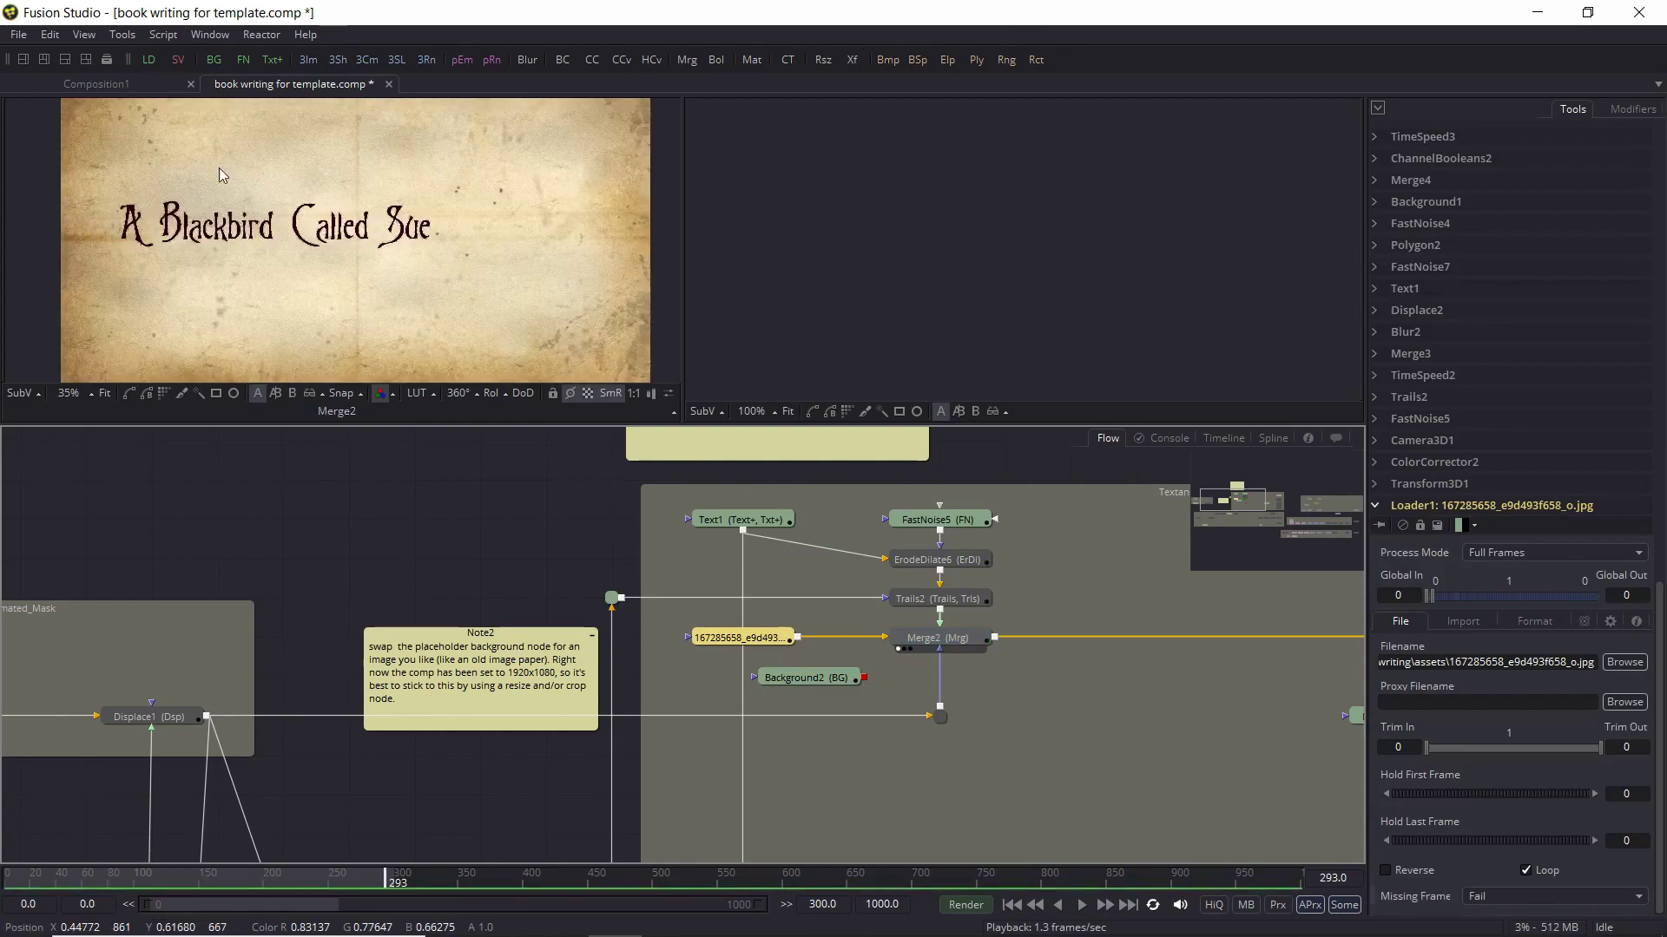
scroll(287, 205, "up", 1)
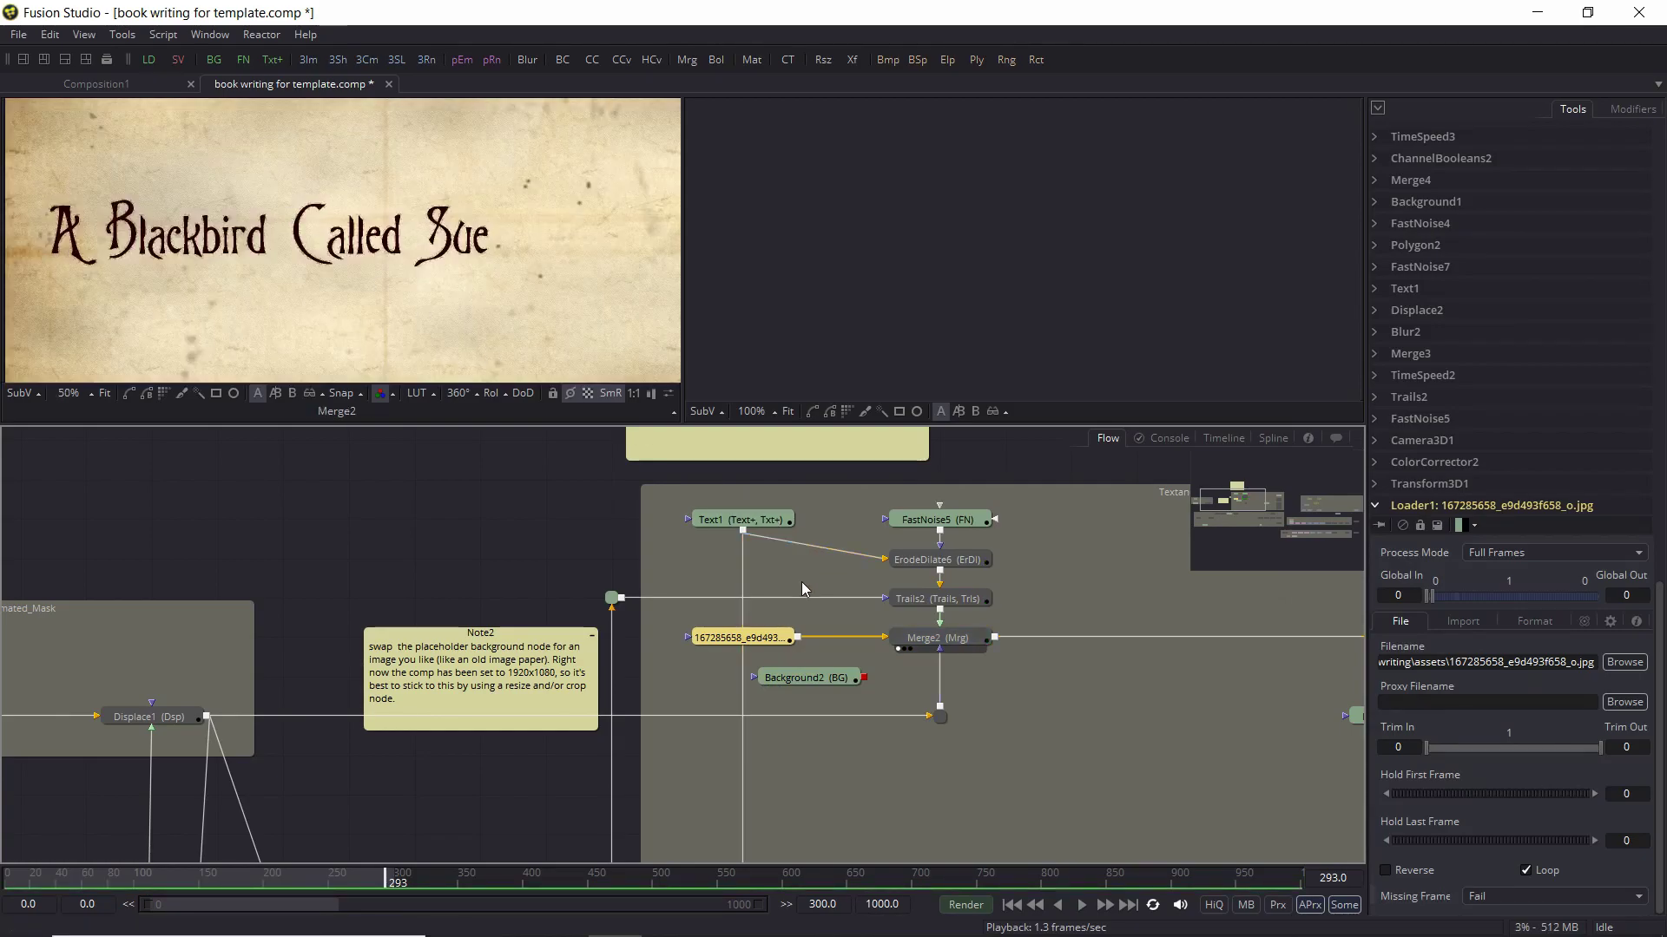
scroll(532, 171, "down", 2)
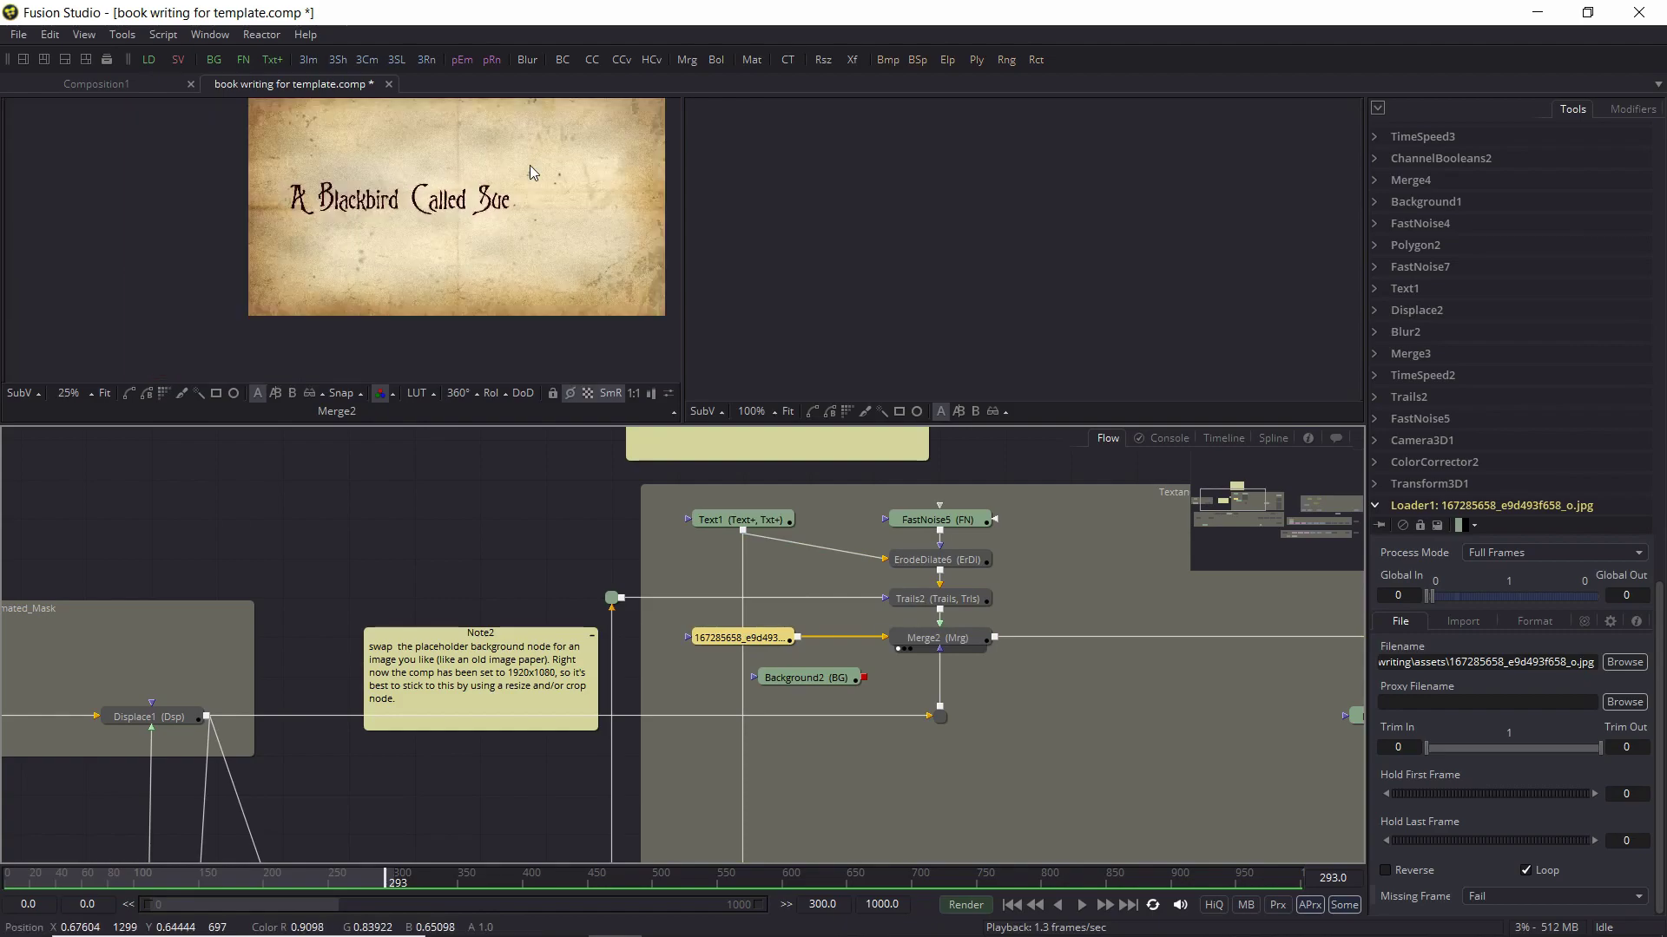
left_click_drag(543, 140, 472, 220)
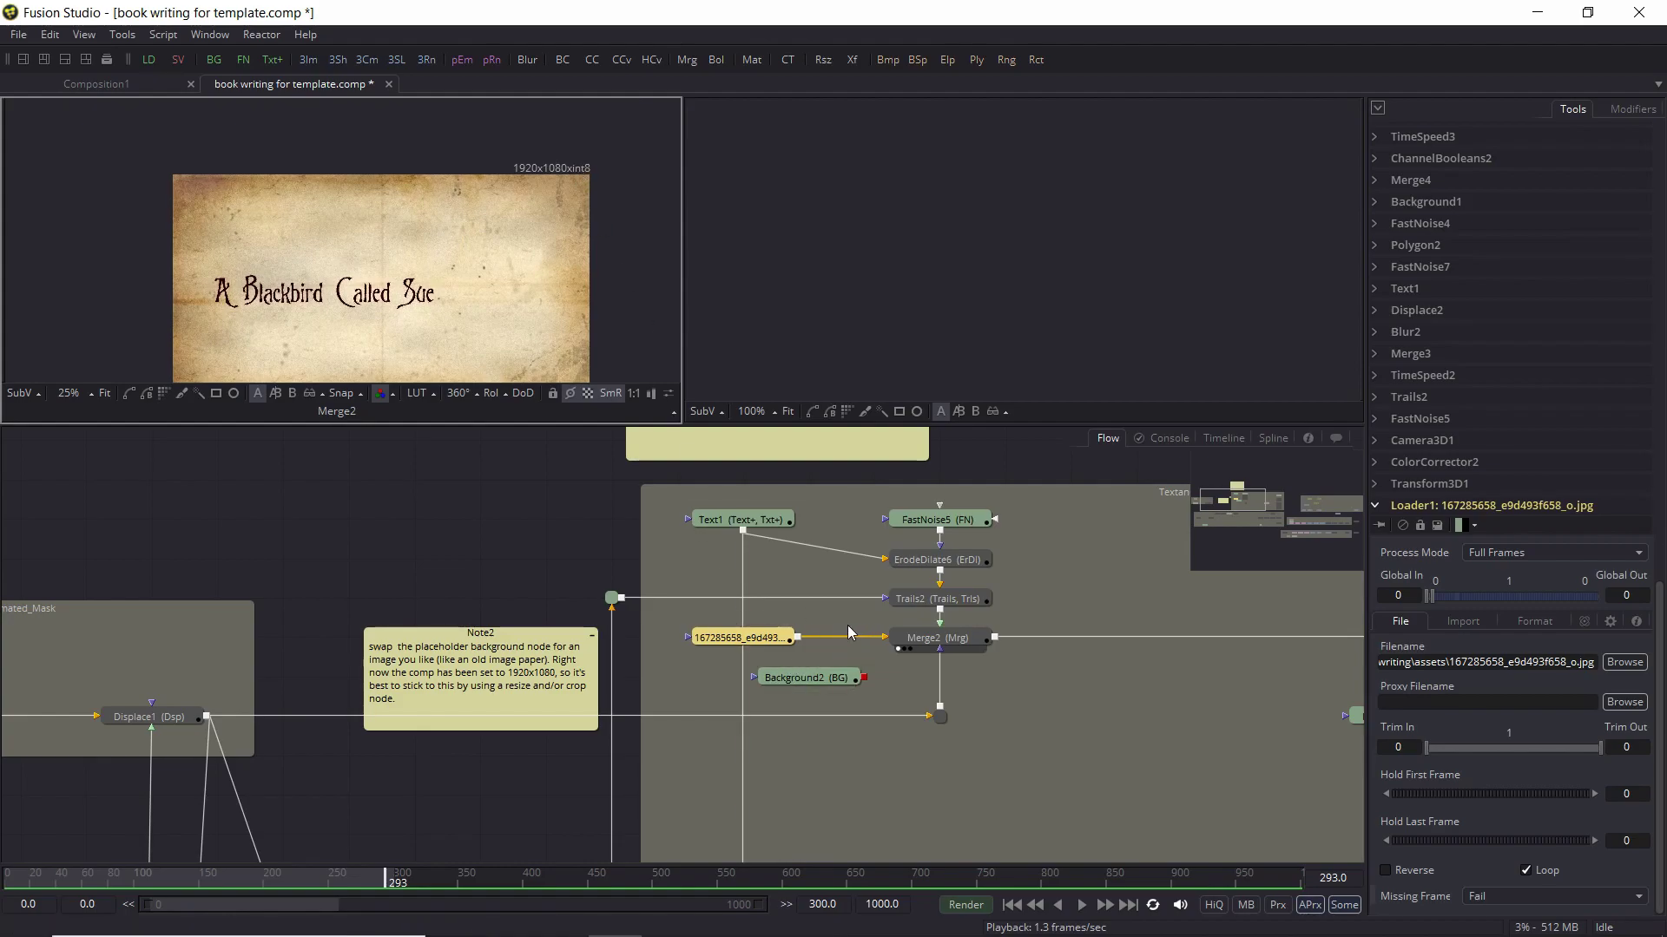
left_click_drag(572, 542, 280, 490)
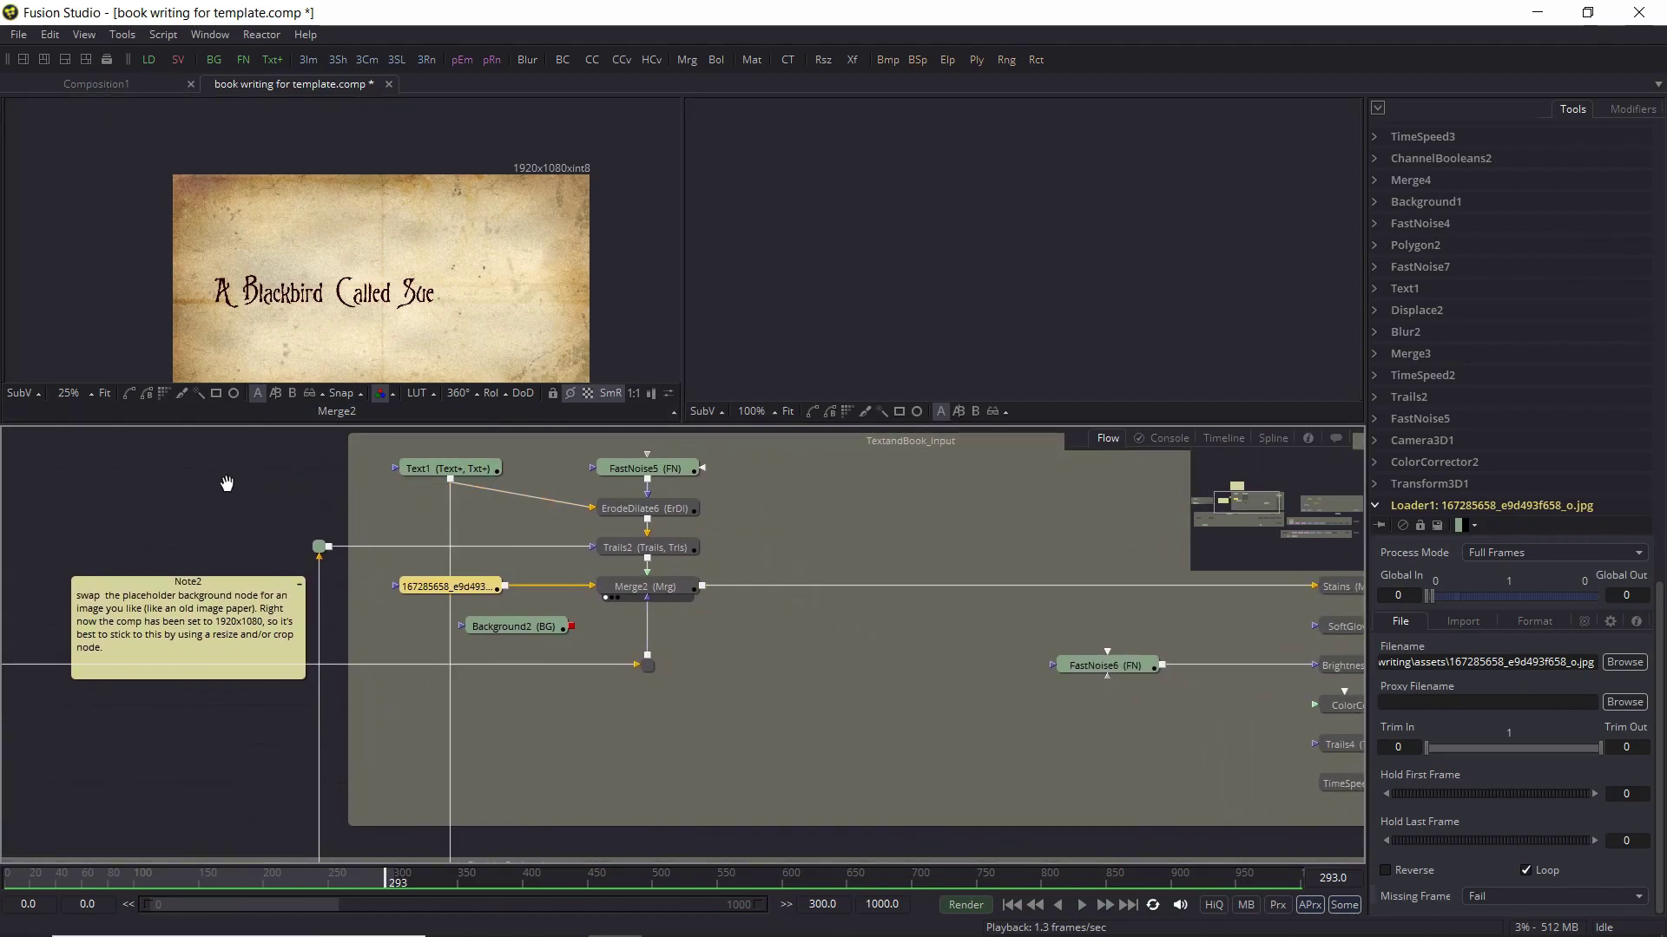
Pan around the text group and inspect the Trails2 node's settings
left_click_drag(350, 461, 273, 496)
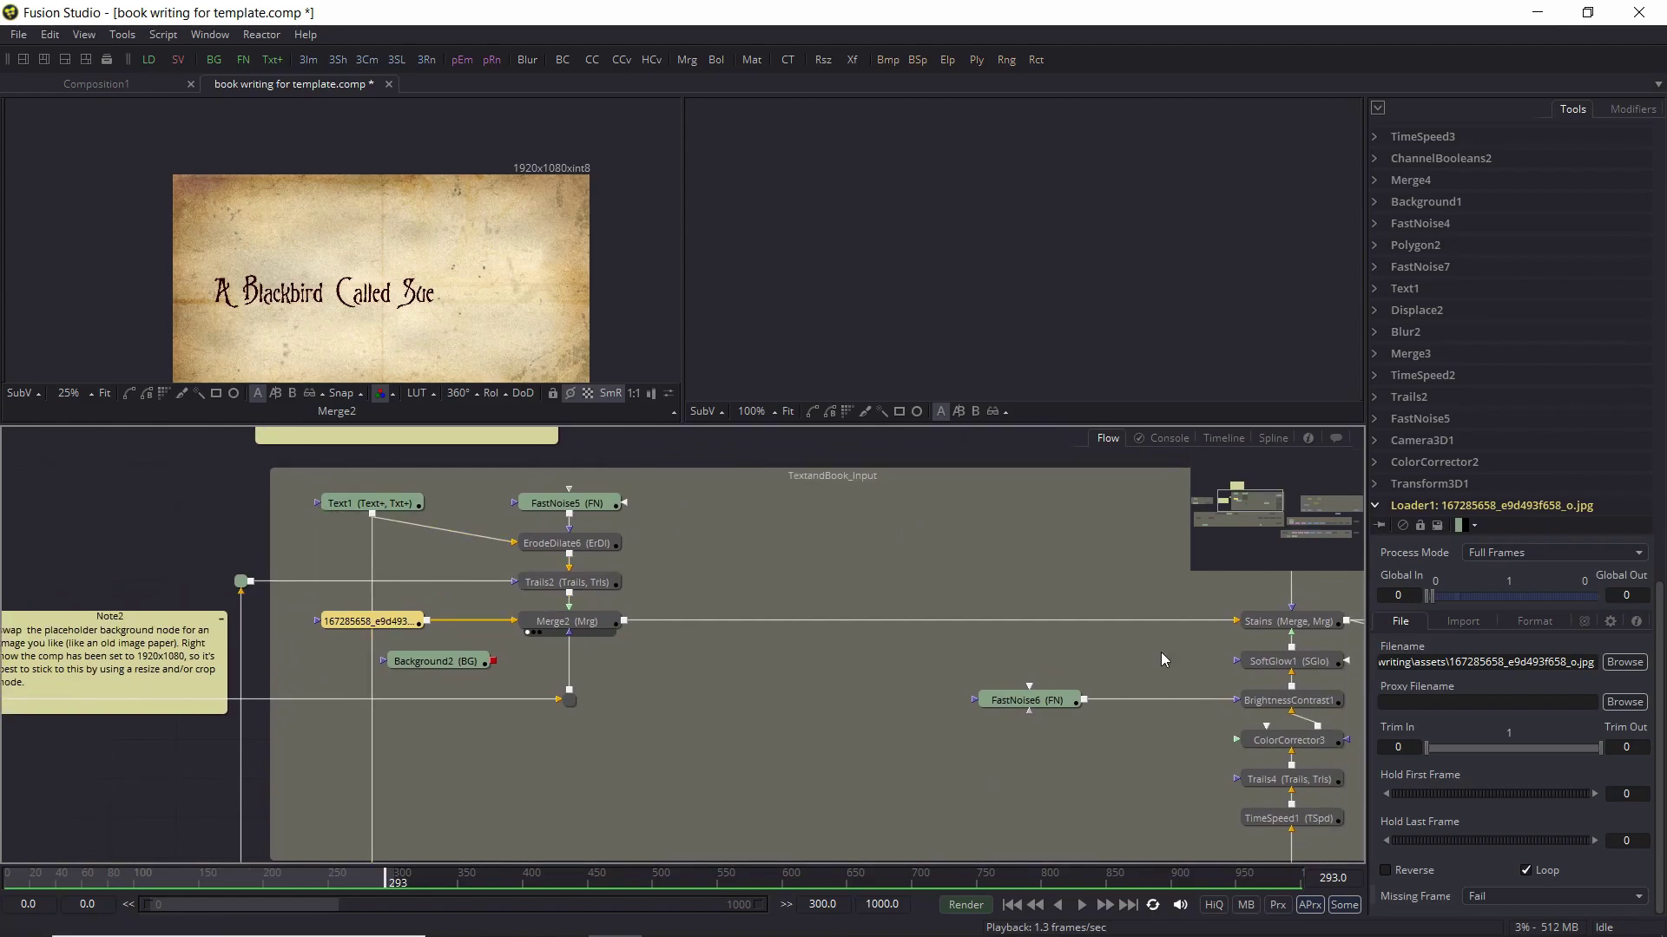
scroll(689, 536, "down", 2)
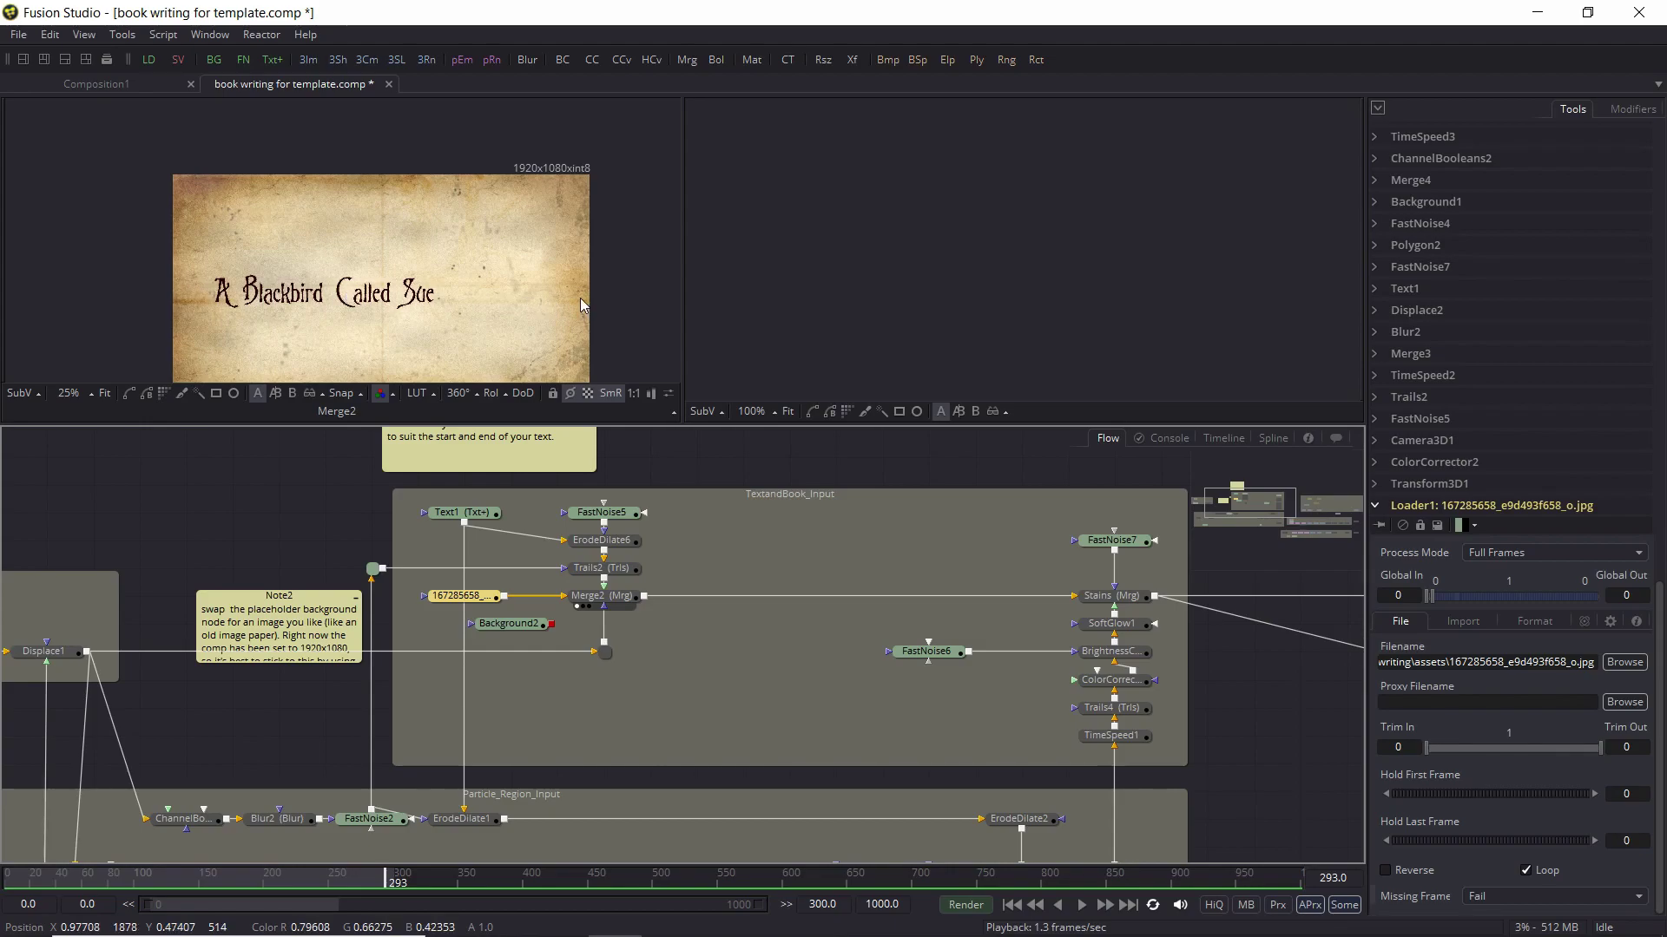
left_click_drag(1256, 738, 1031, 744)
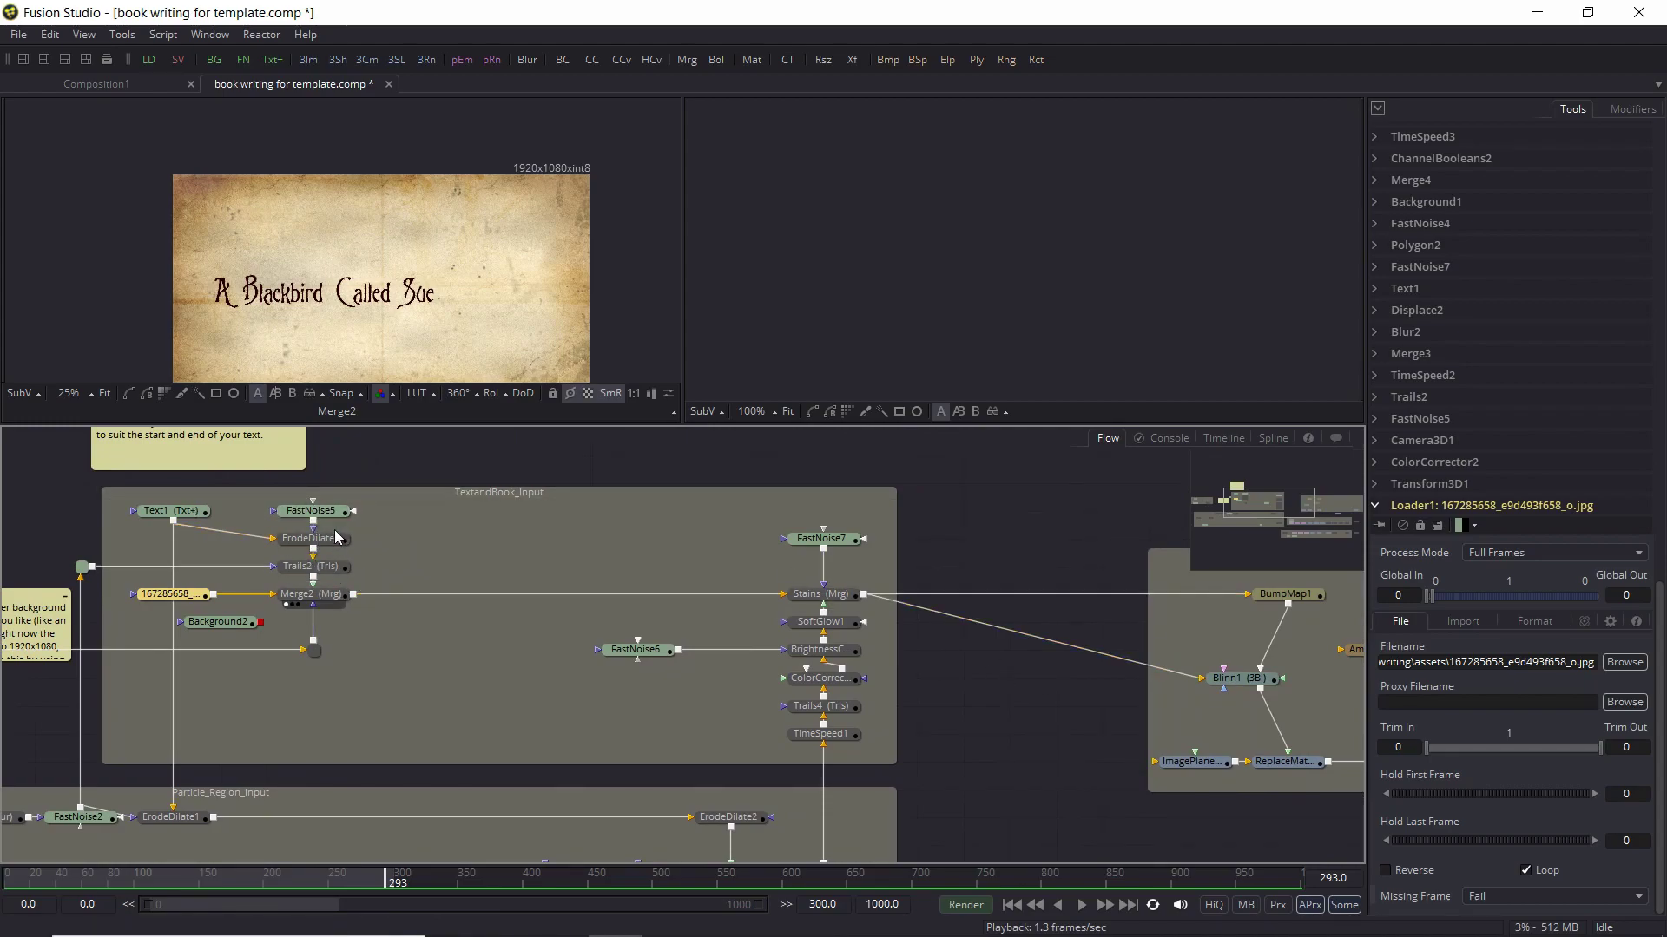
left_click_drag(166, 511, 645, 505)
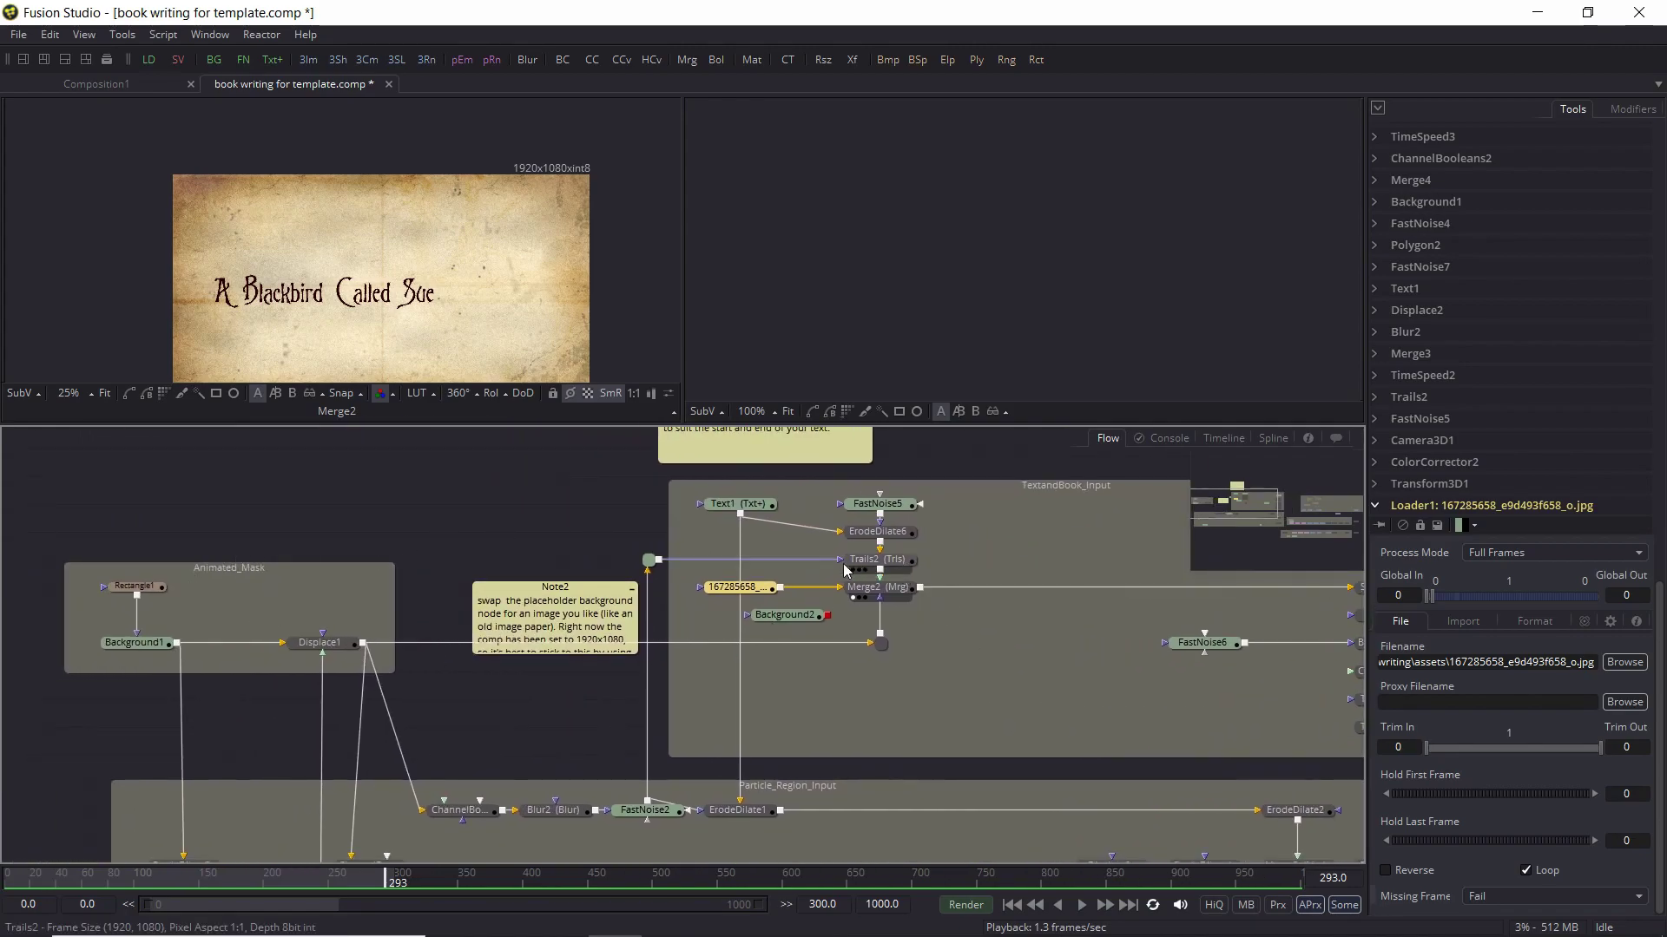
left_click(878, 562)
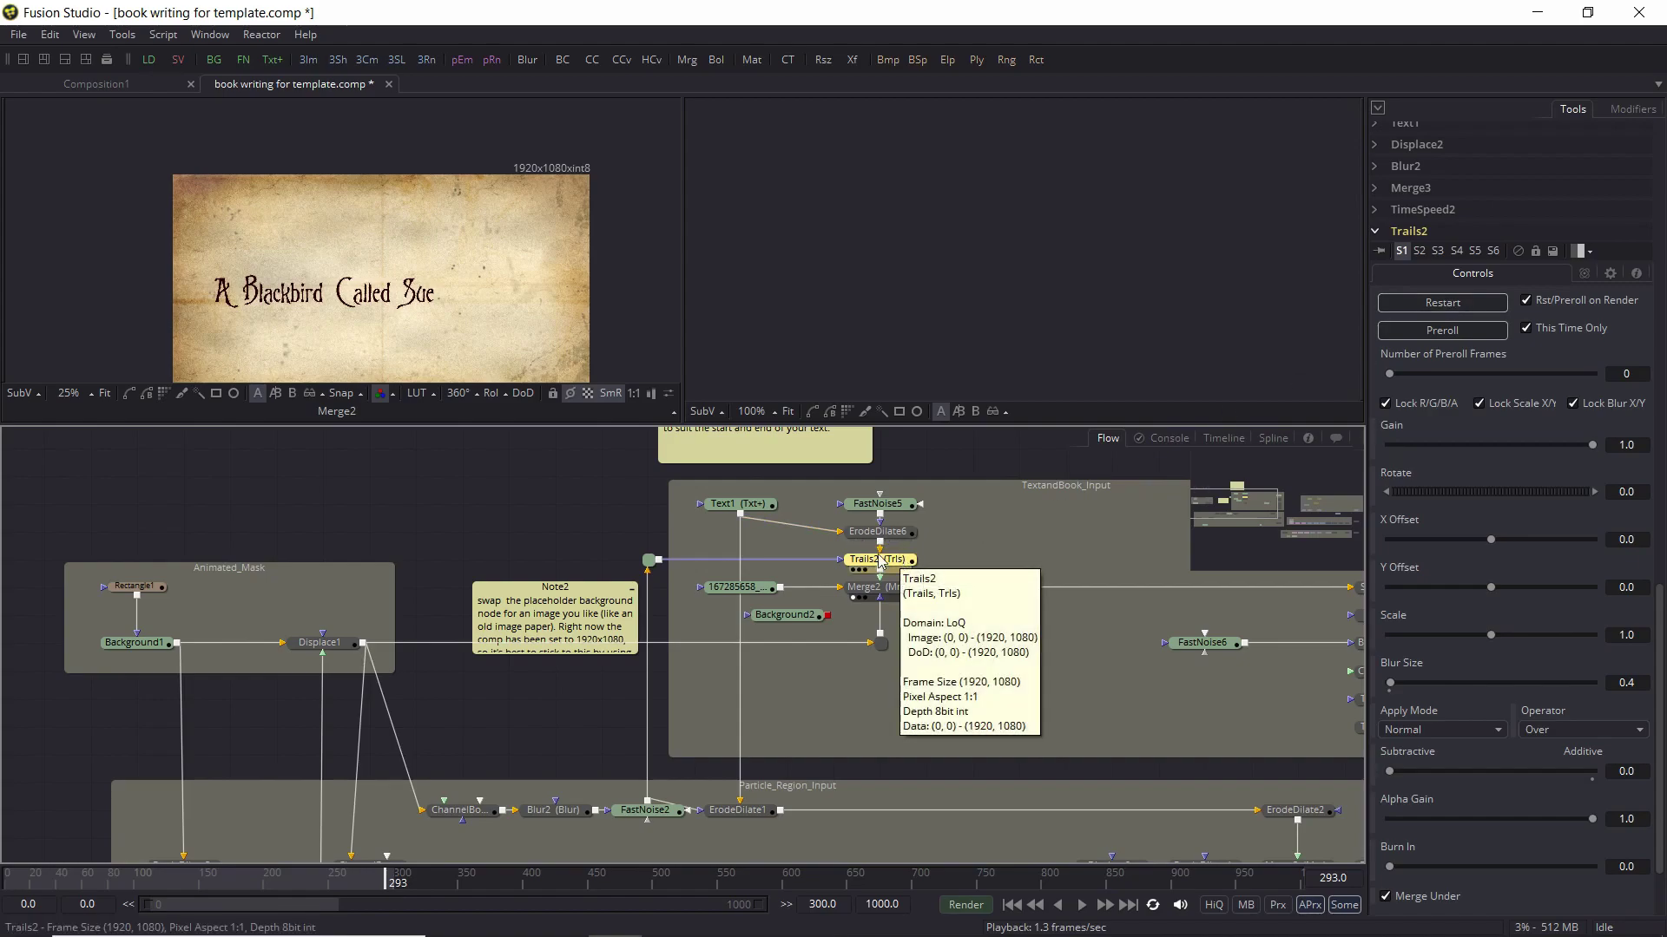
View the Stains merge (Color Burn, gain 0.731, blend 0.667) in the left viewer at frame 100
left_click_drag(556, 527, 204, 545)
left_click(1029, 612)
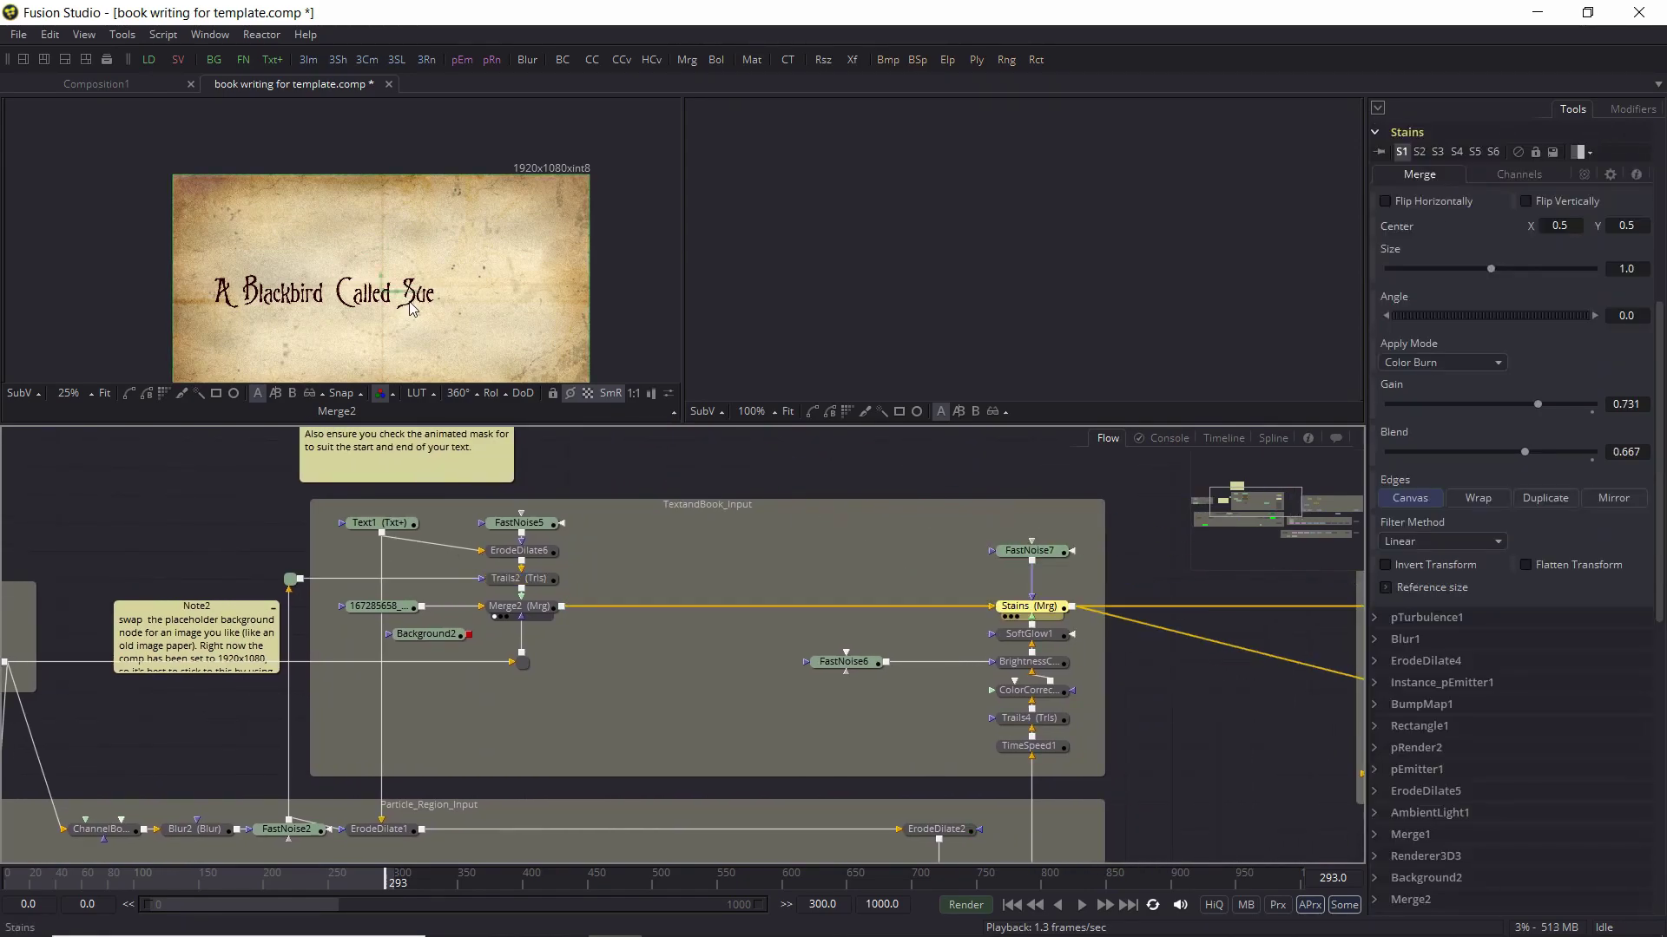
key("1")
scroll(347, 310, "up", 1)
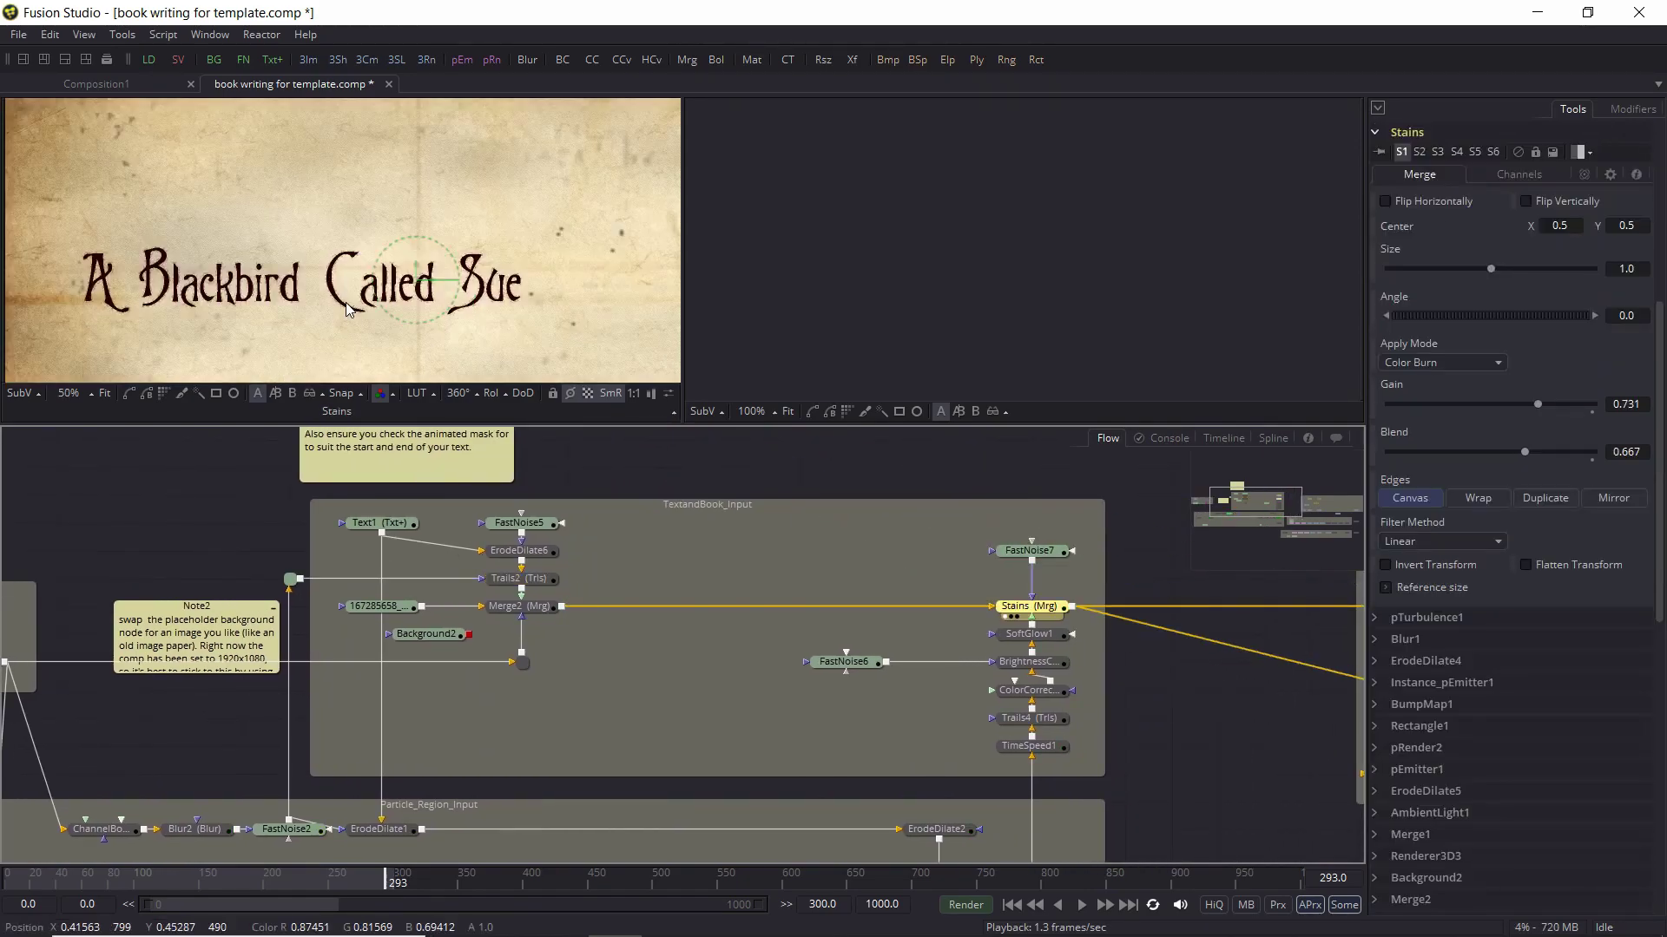
scroll(348, 310, "up", 1)
left_click(134, 879)
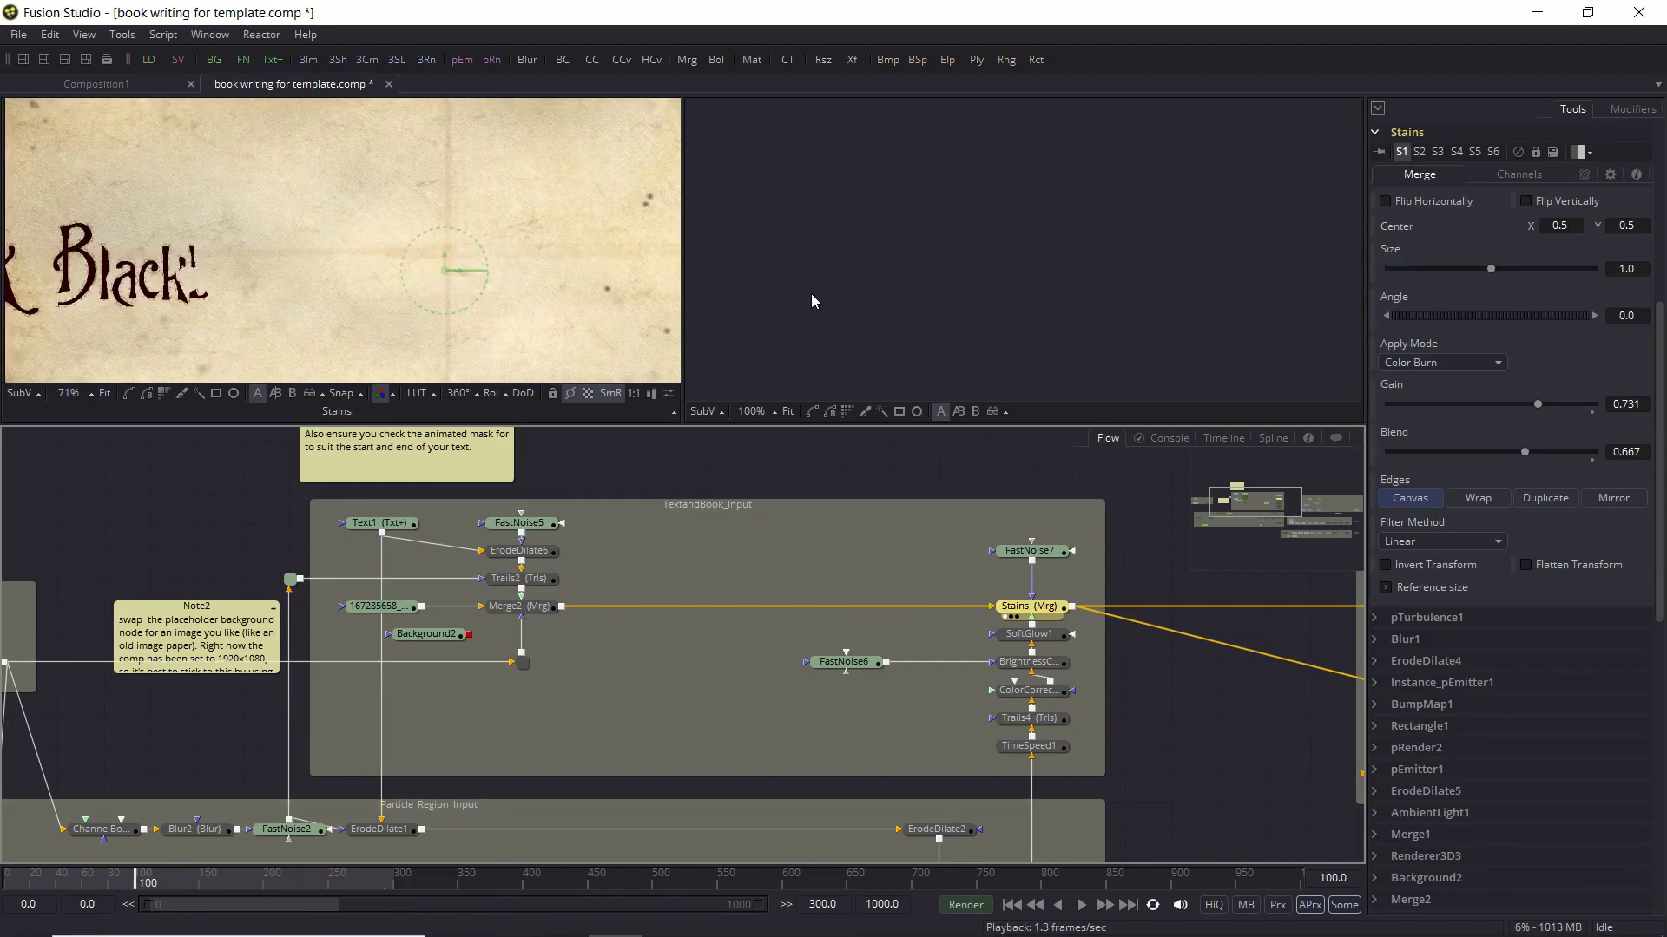
left_click_drag(456, 267, 705, 264)
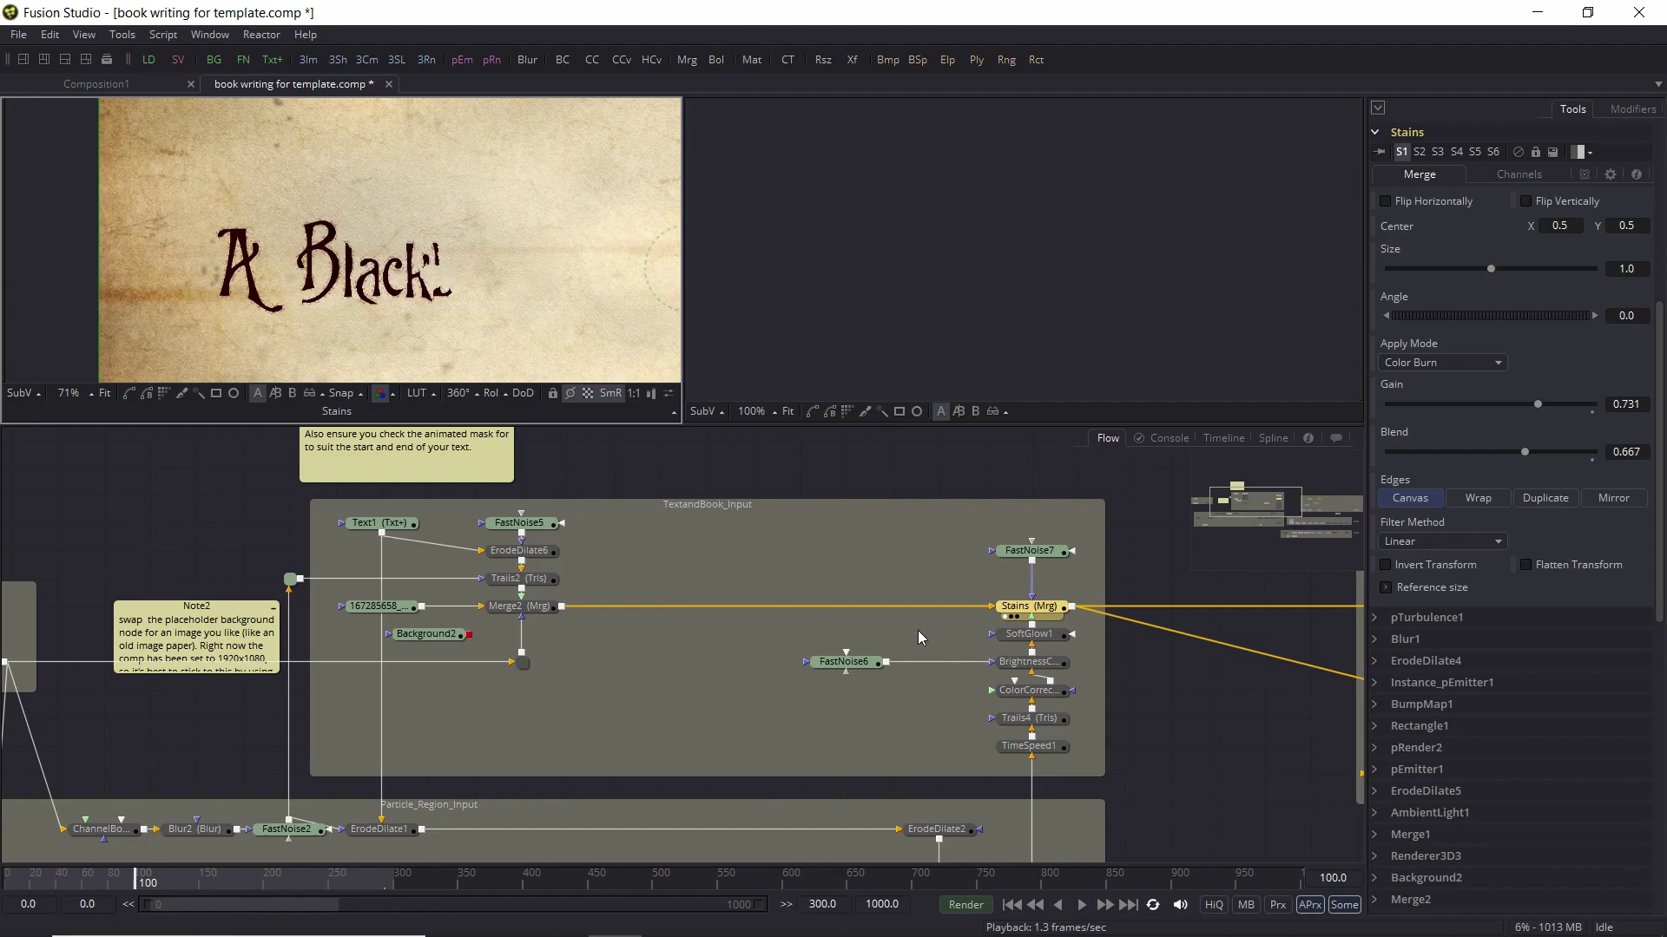
Play the writing animation and stop at frame 111, showing 'A Blackbi'
left_click(1082, 904)
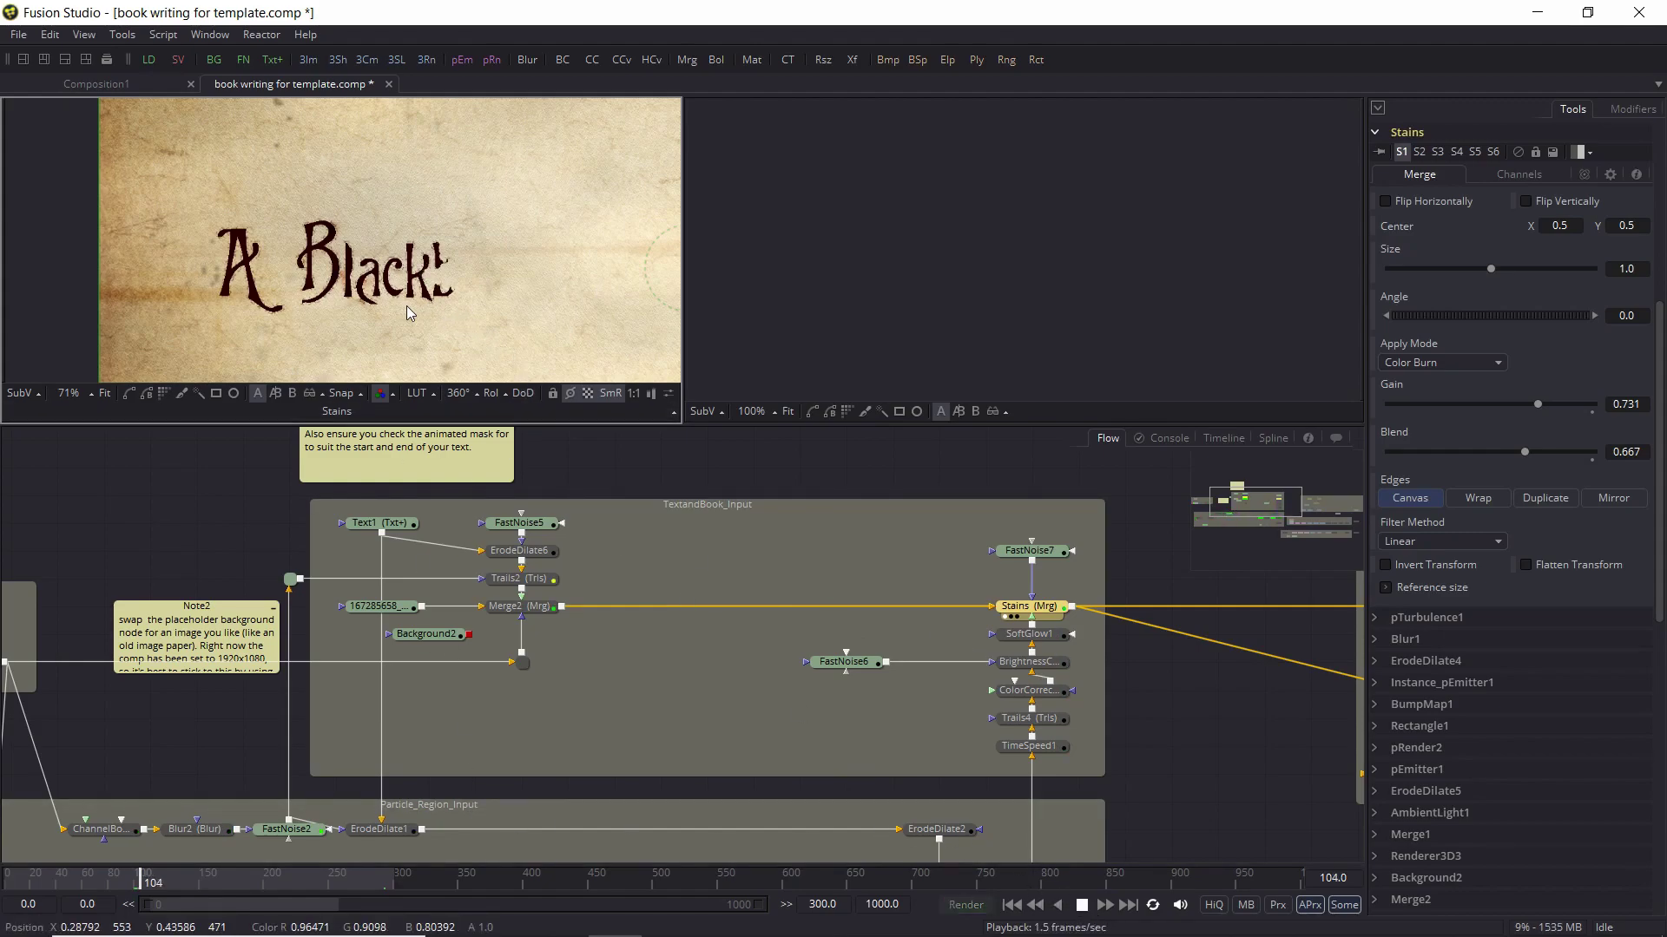
scroll(355, 299, "up", 3)
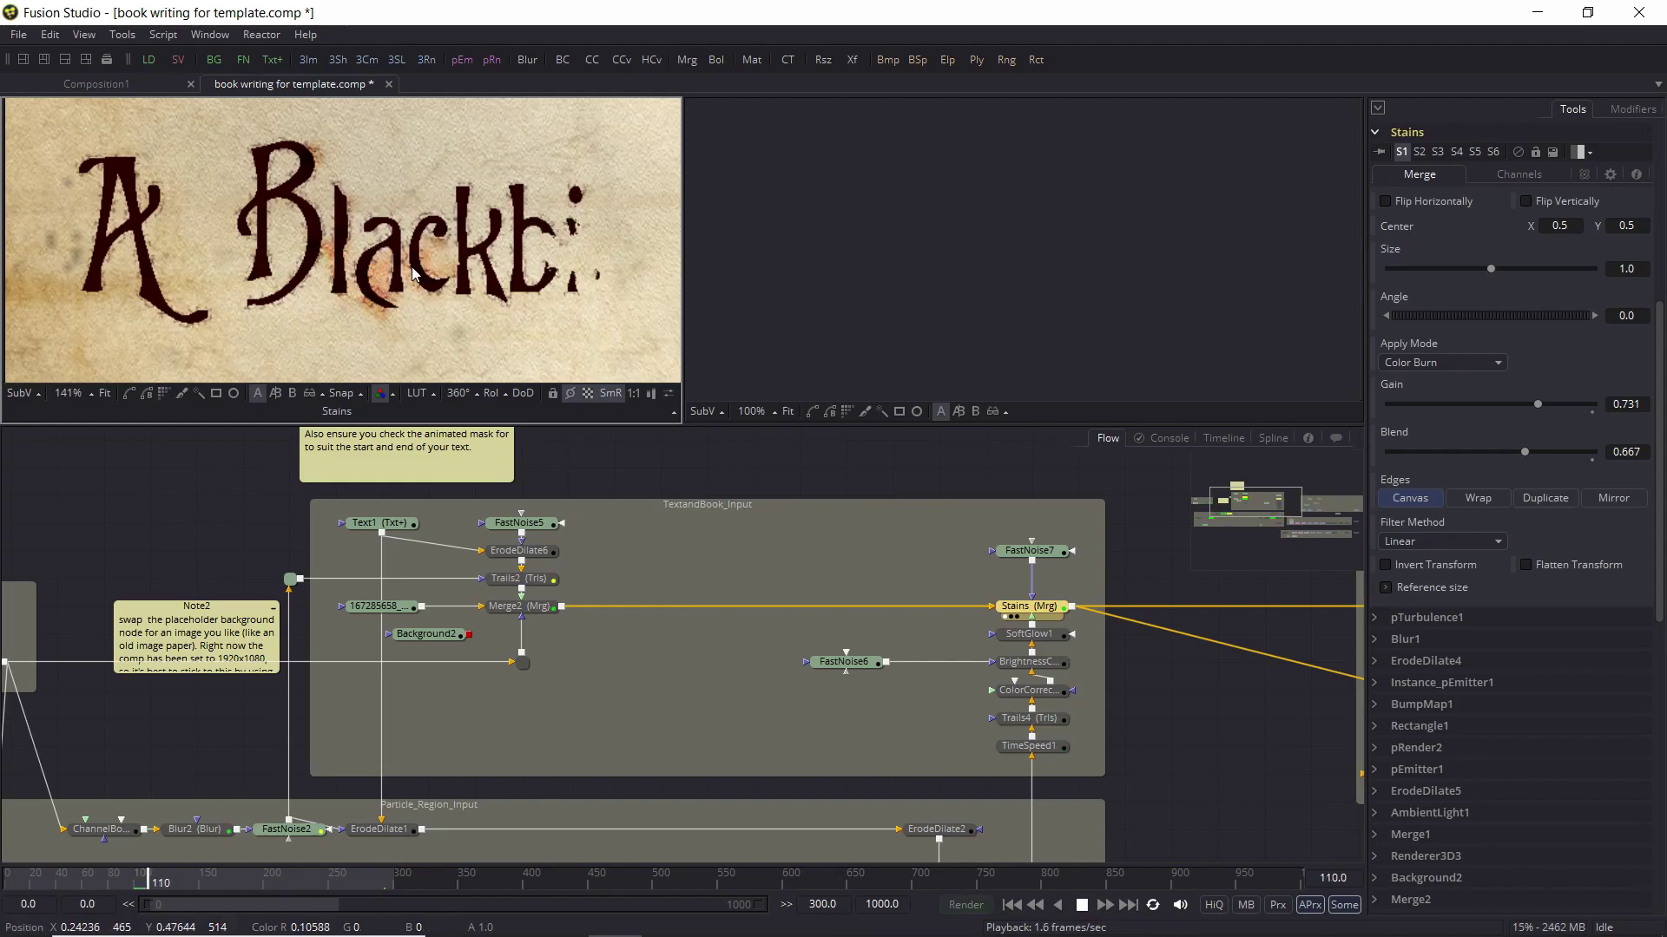
key("space")
scroll(406, 280, "down", 2)
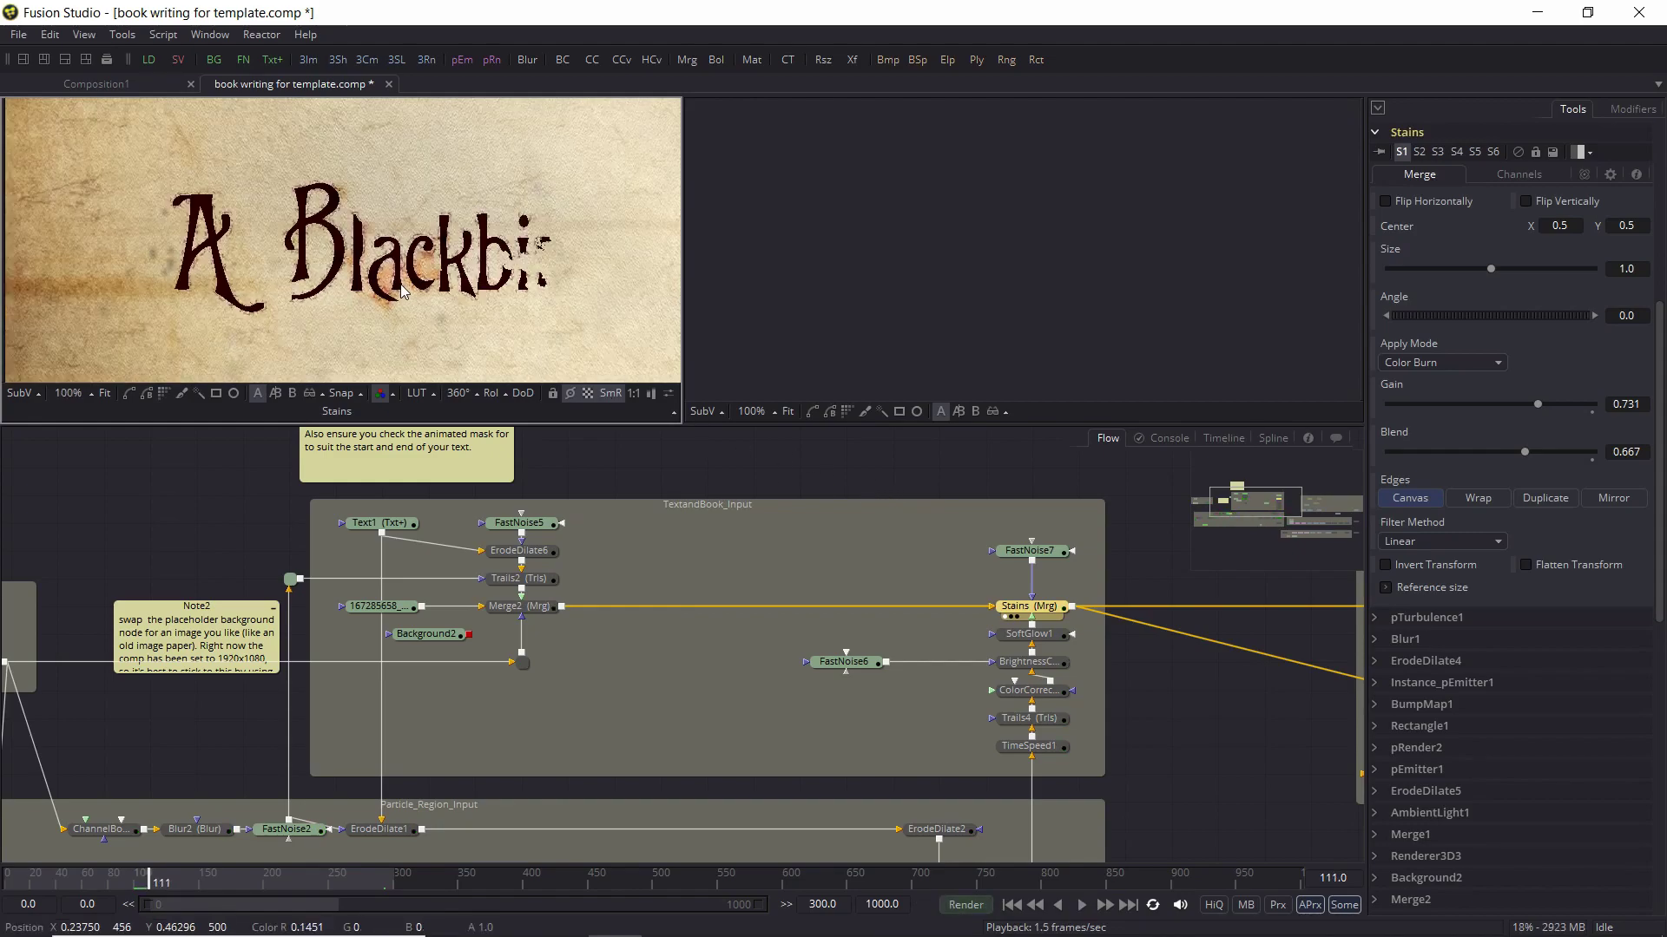
scroll(404, 291, "down", 1)
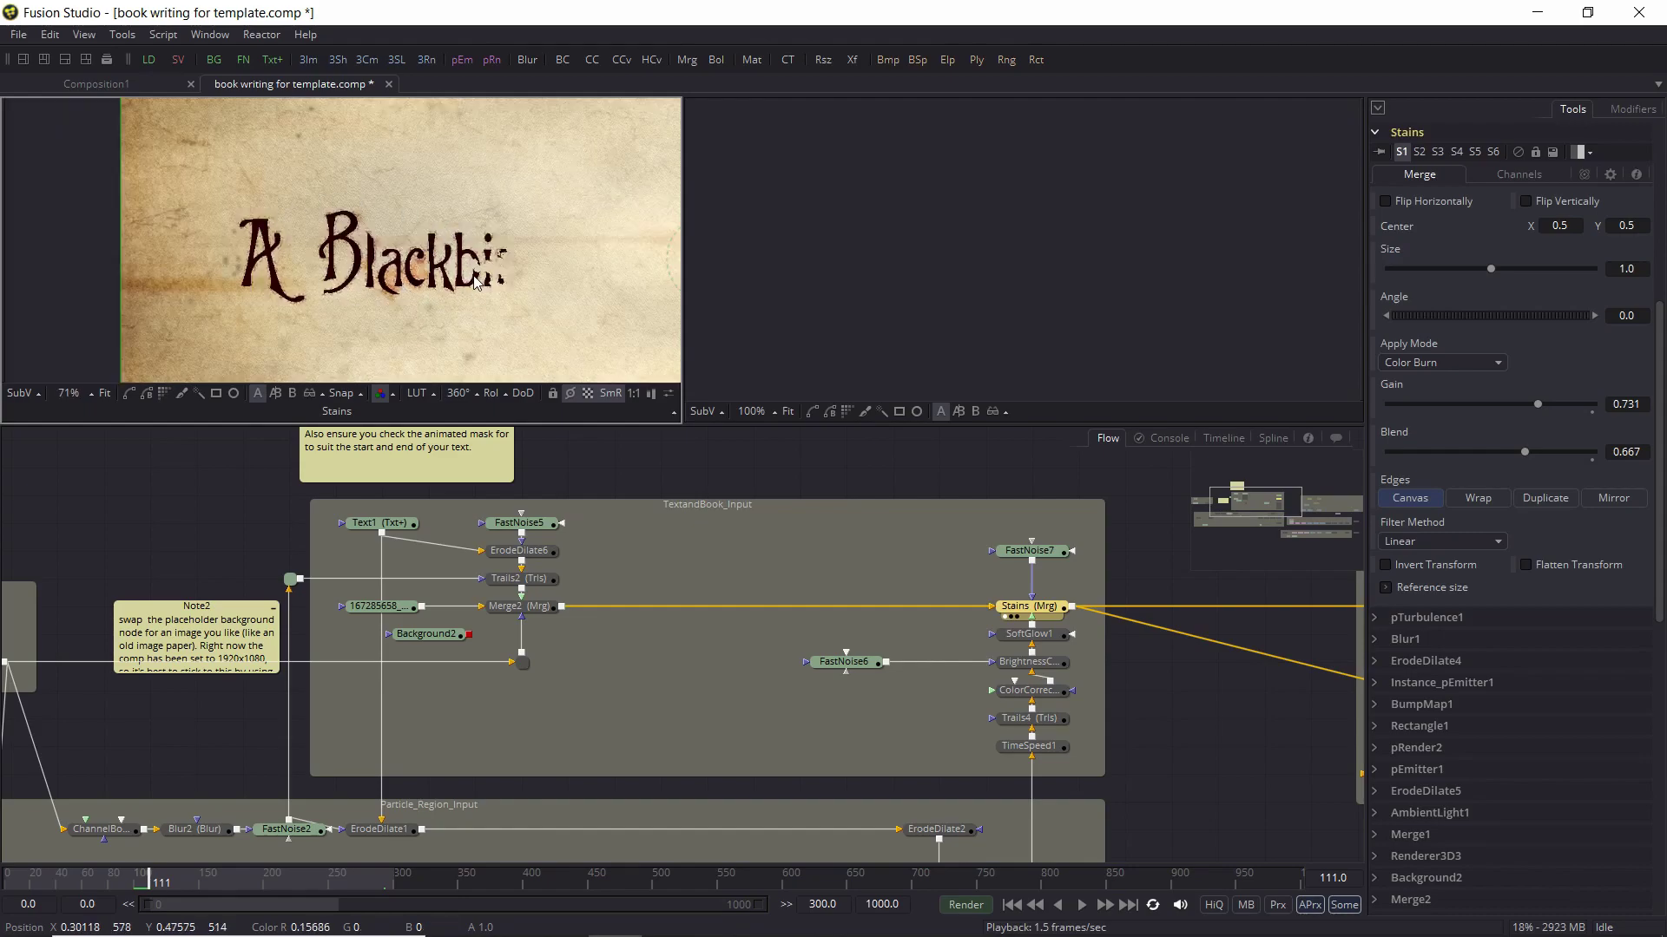
left_click_drag(829, 455, 520, 460)
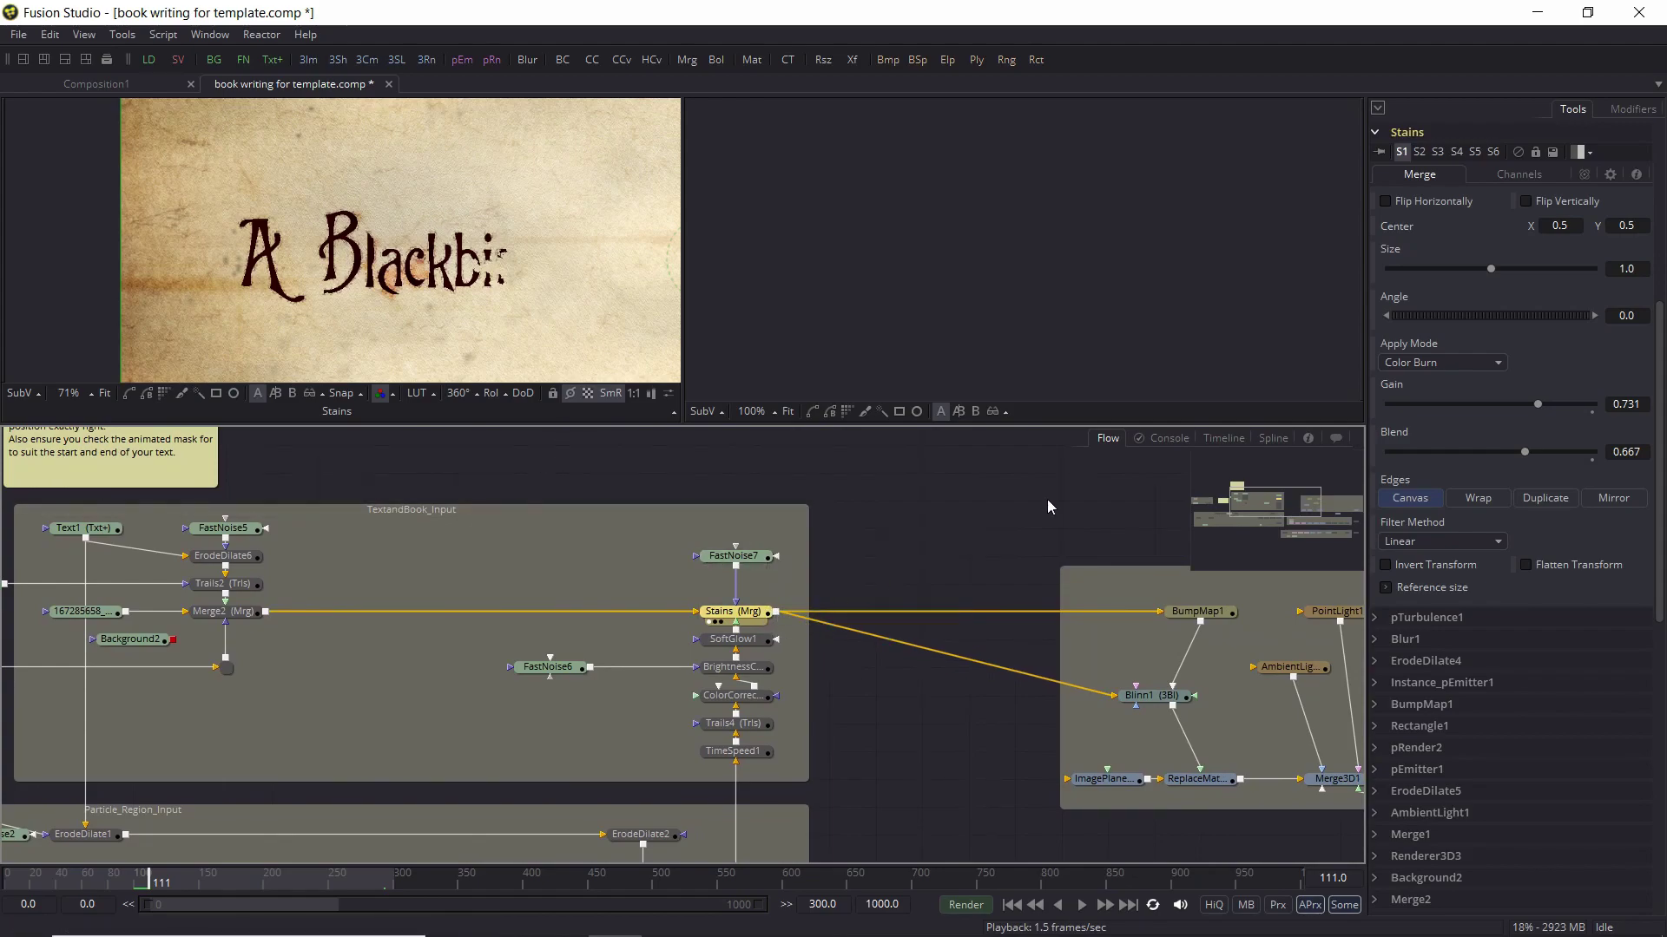
Frame the BookandText group and load Merge3D1's paper scene into the right viewer
left_click_drag(858, 507, 225, 436)
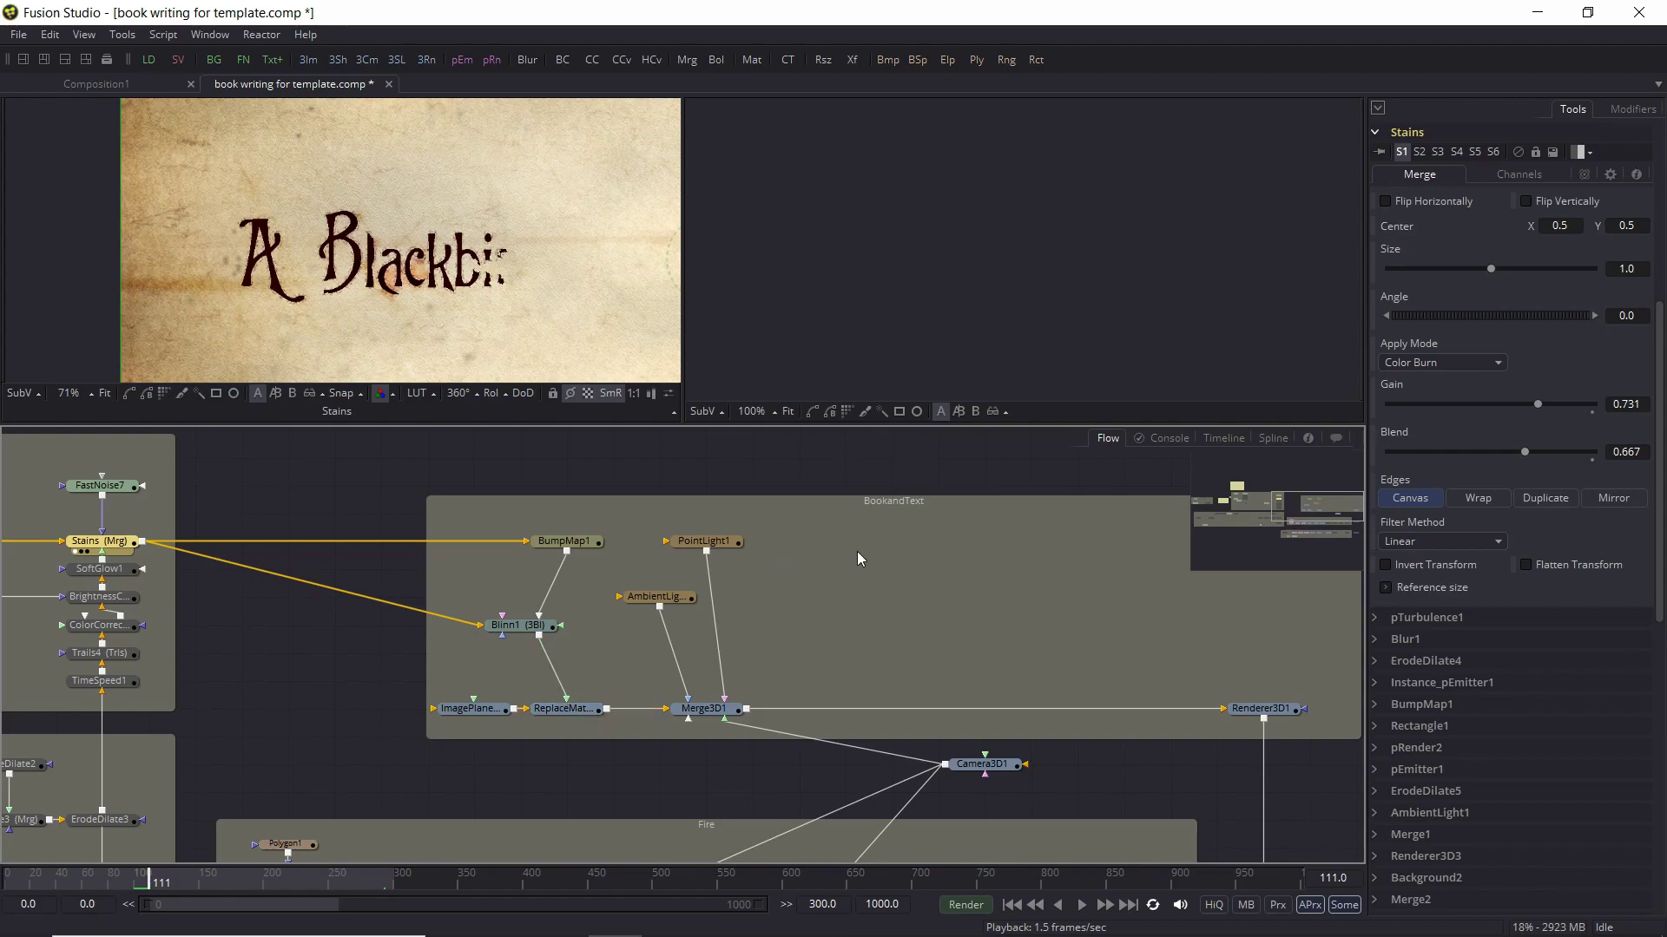
left_click_drag(844, 480, 590, 444)
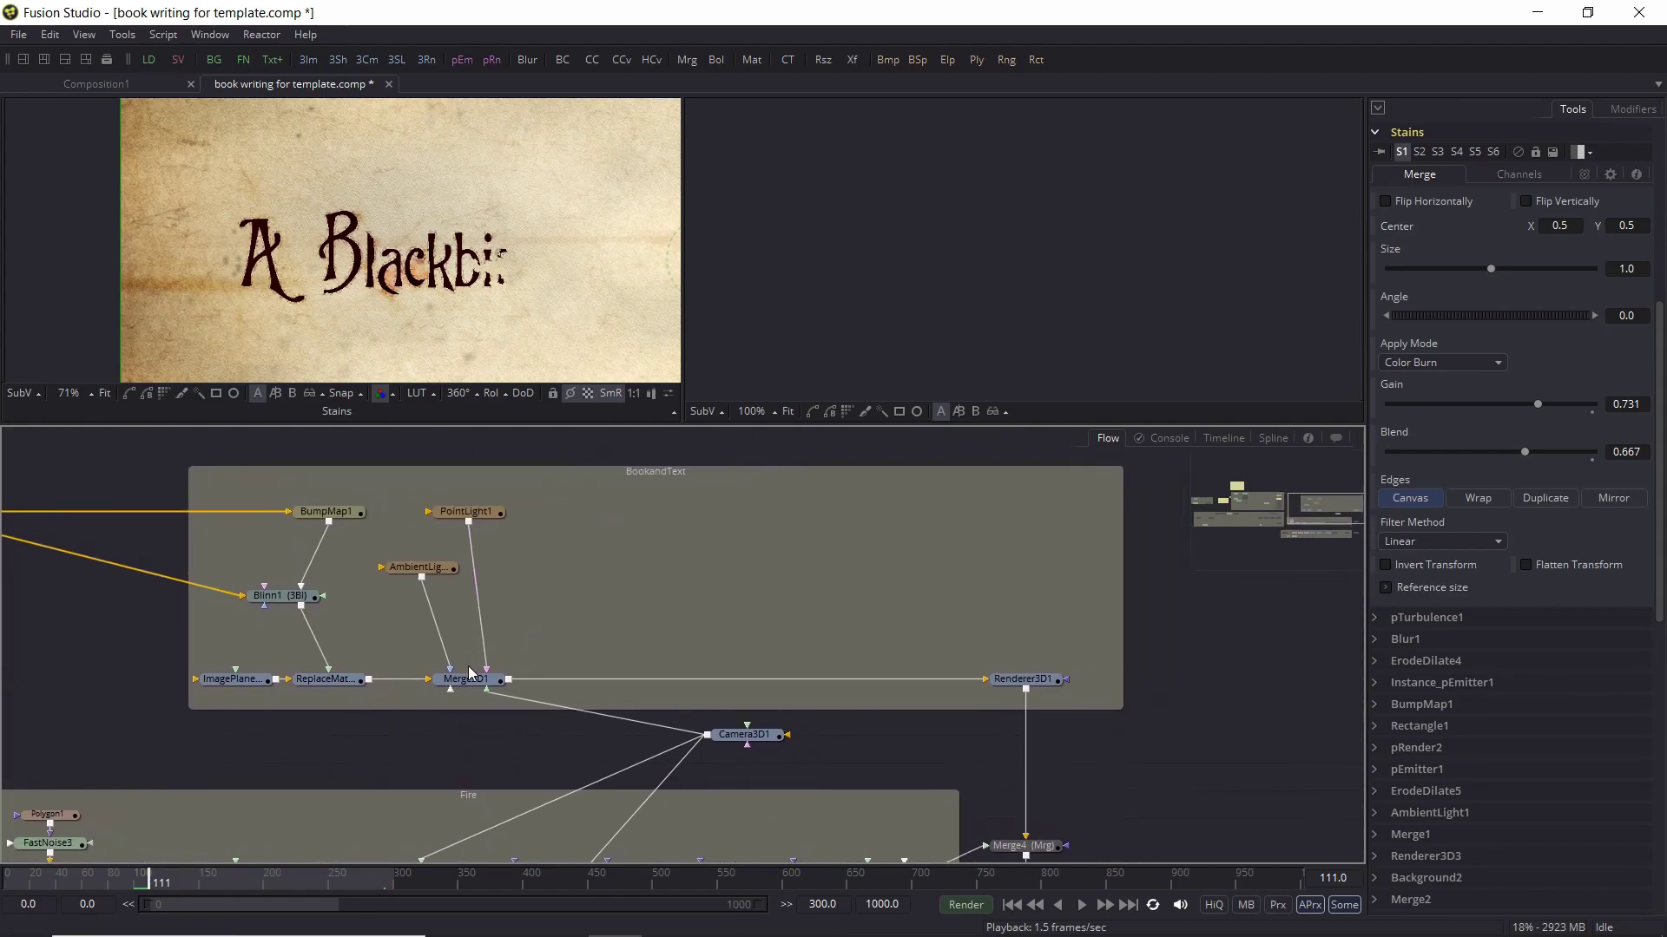
left_click_drag(468, 673, 1054, 269)
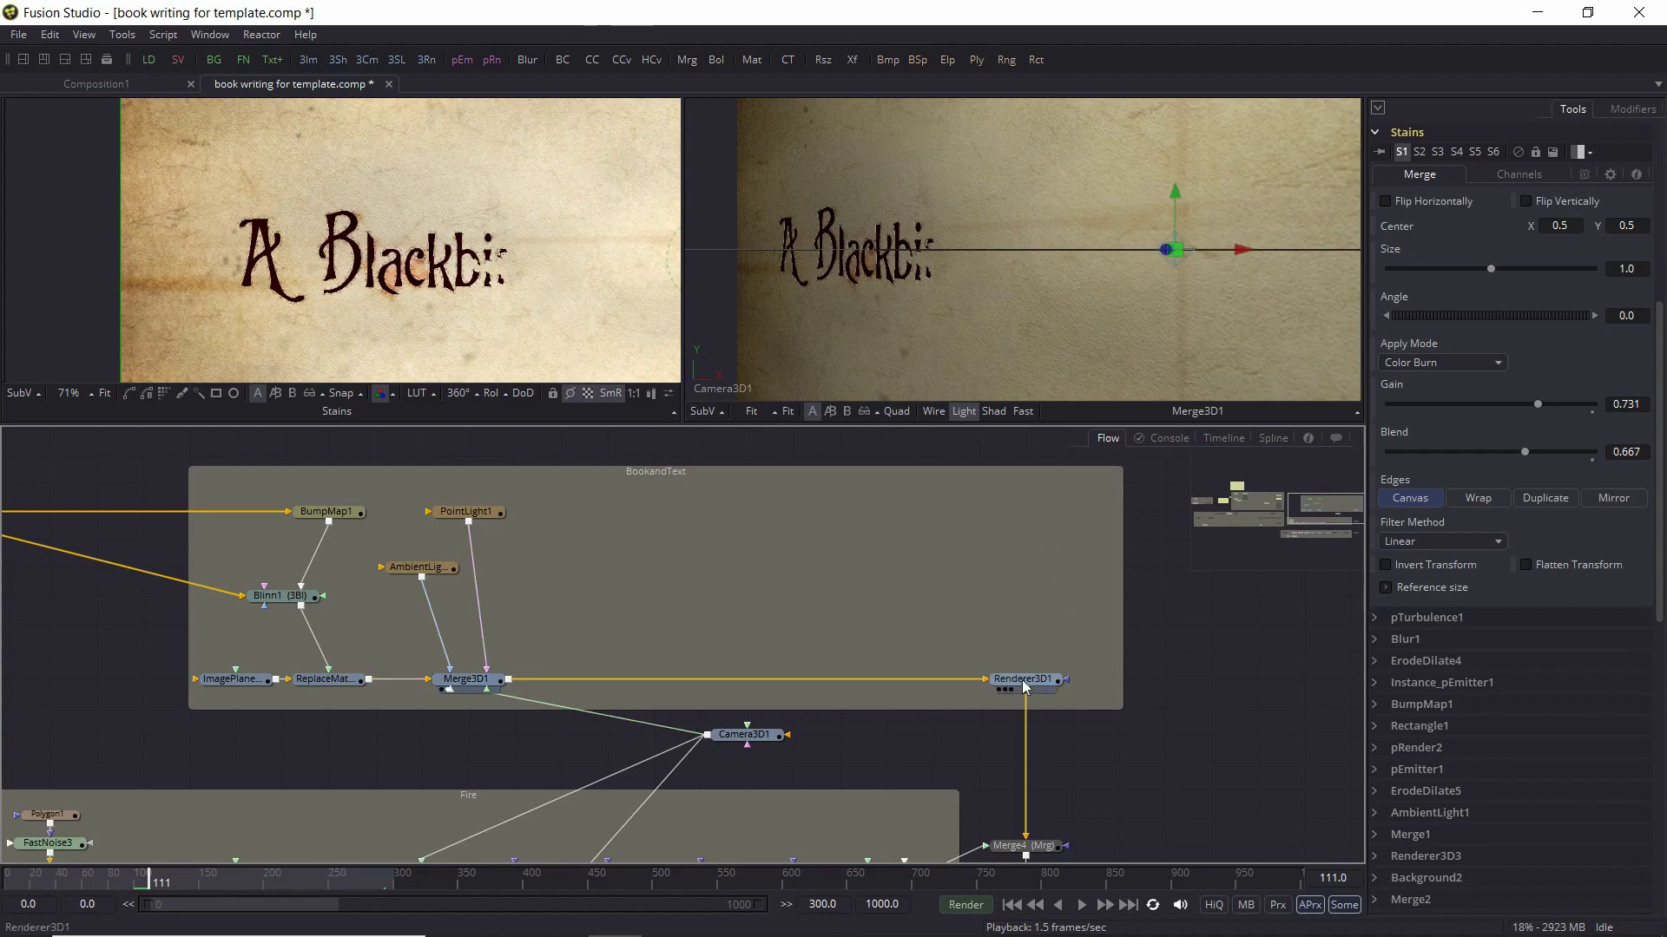
left_click_drag(1190, 759, 1164, 581)
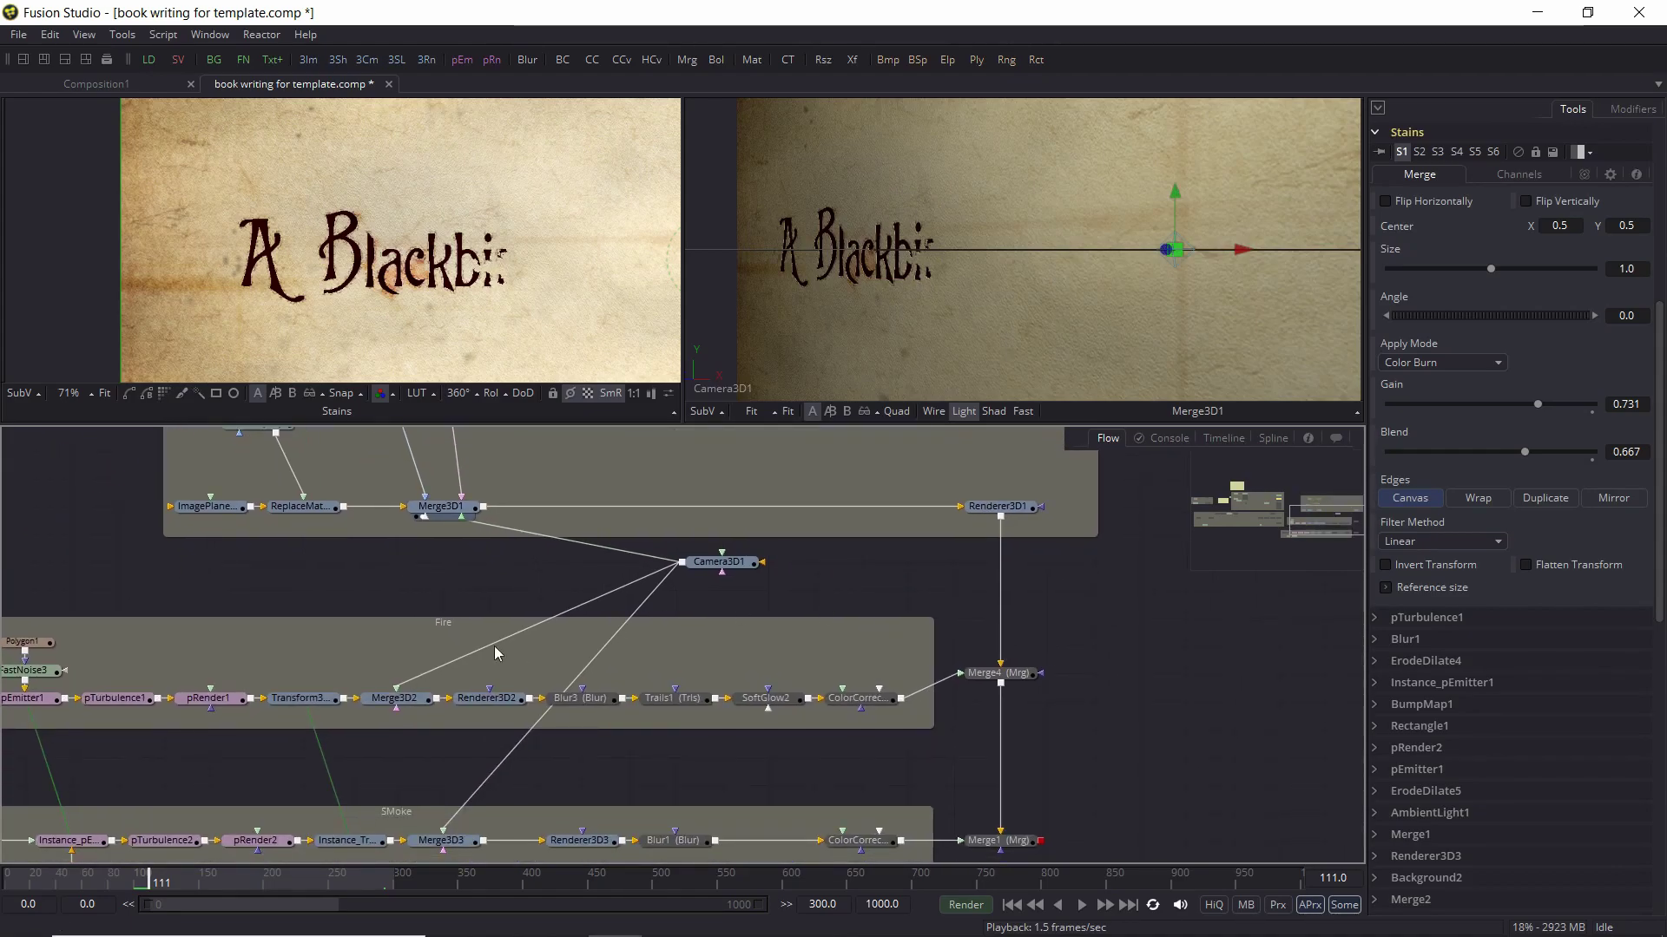
left_click_drag(69, 558, 252, 583)
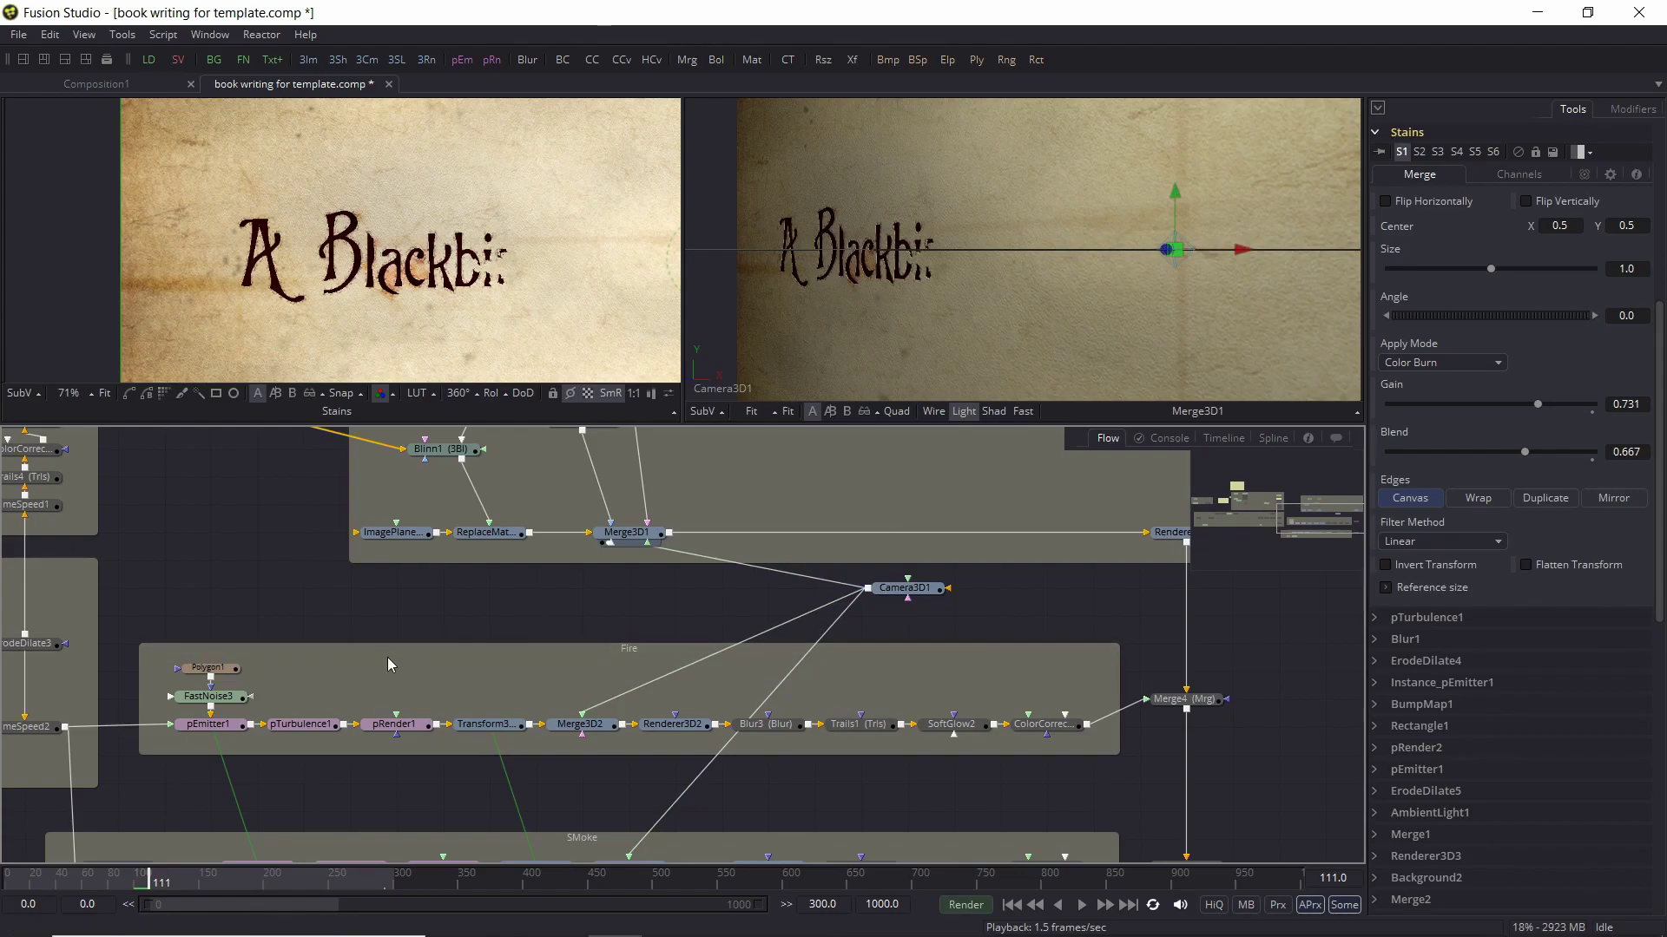
left_click_drag(169, 592, 1054, 650)
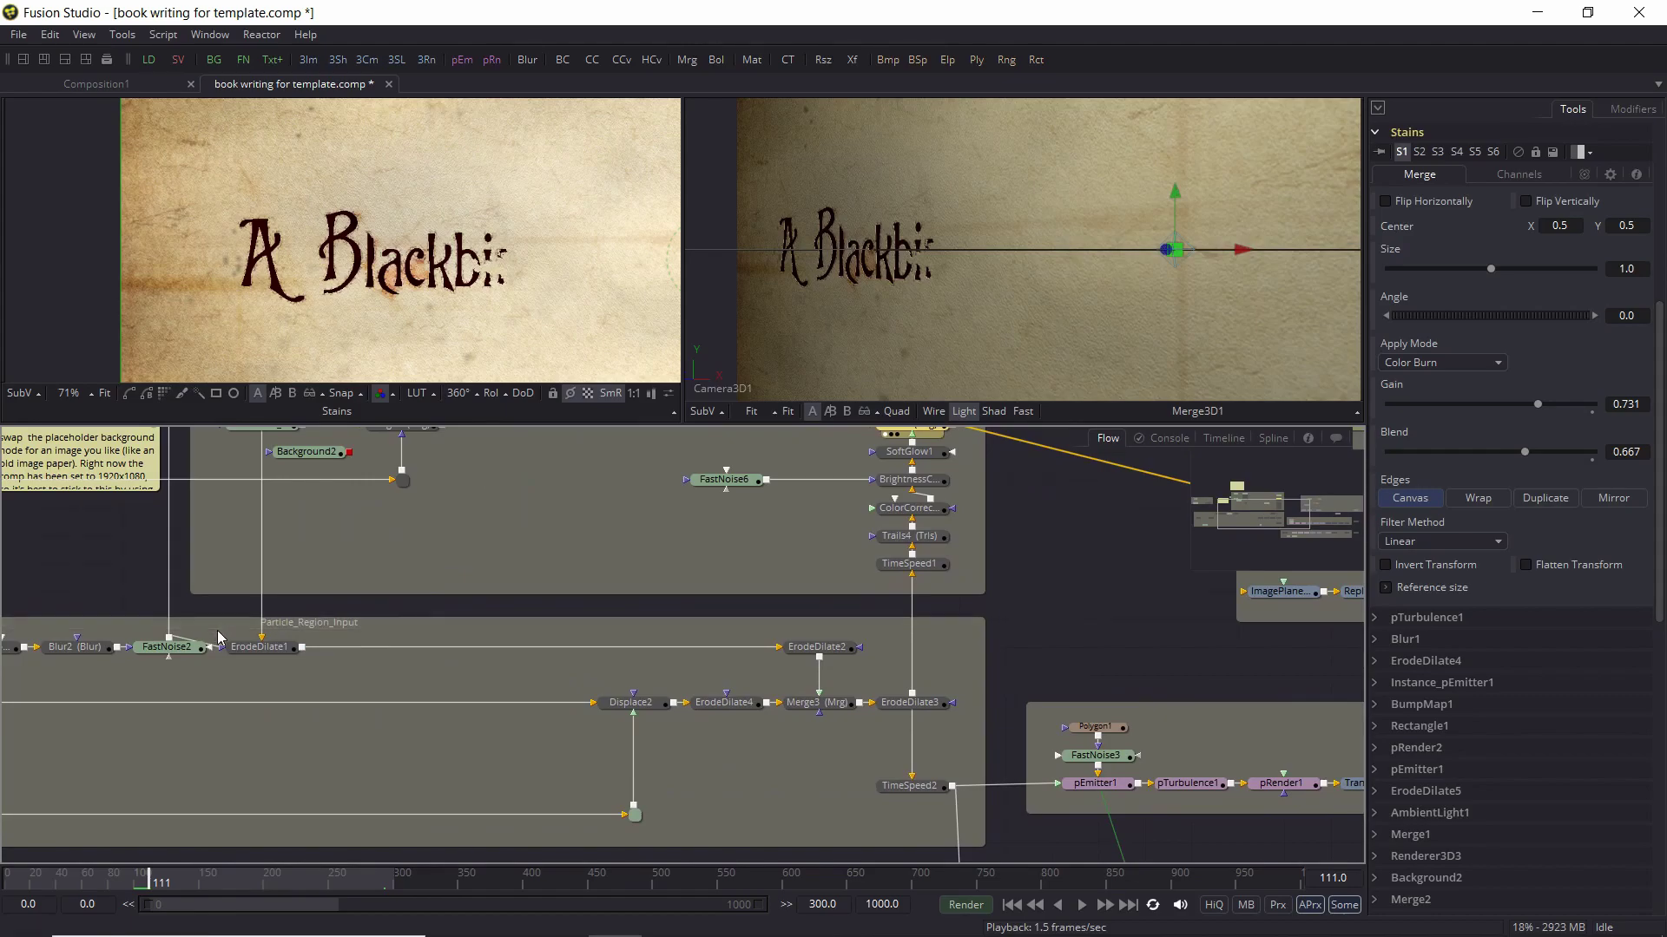
left_click_drag(1035, 623, 1097, 526)
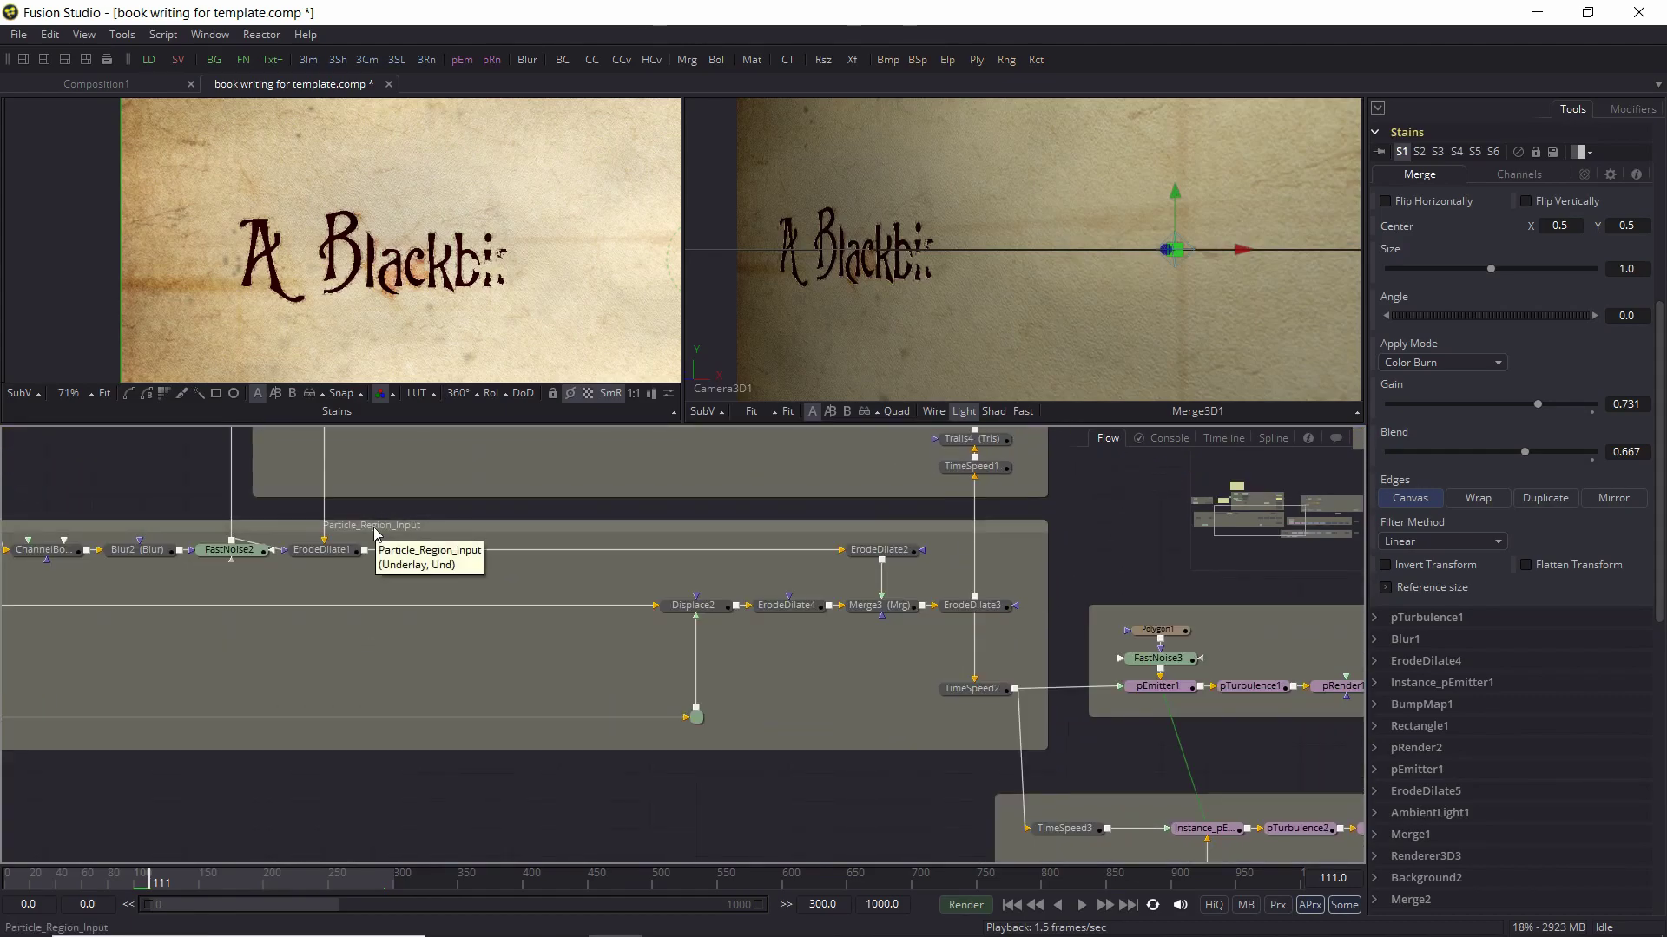
left_click(1192, 613)
scroll(1226, 608, "right", 5)
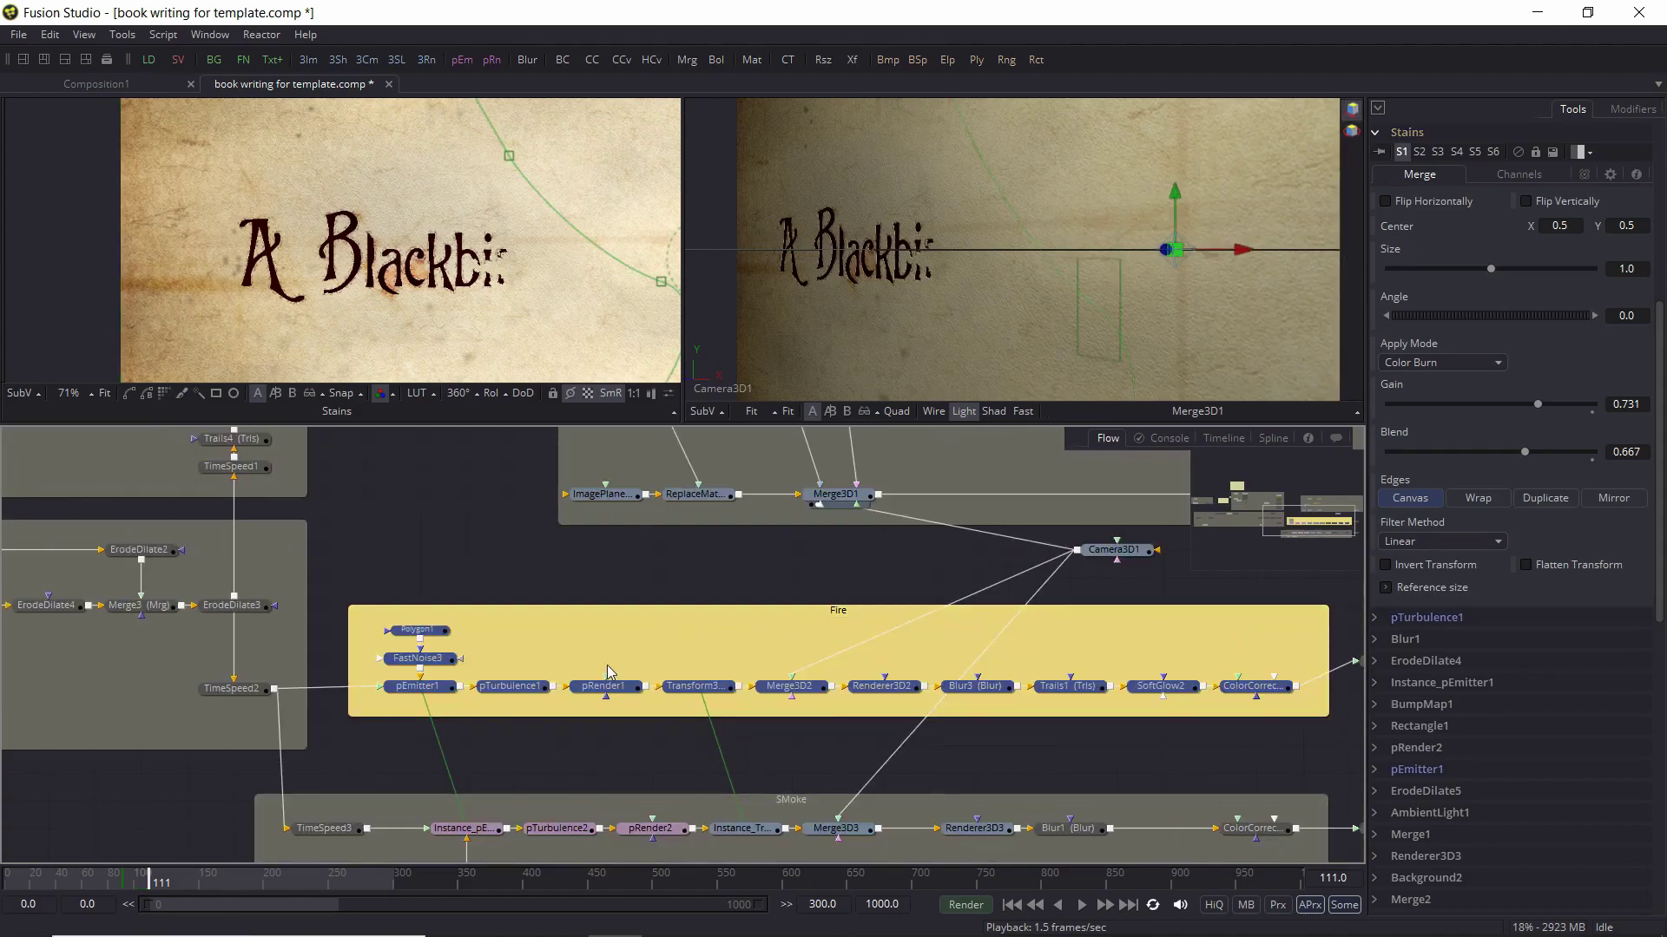
left_click_drag(446, 529, 836, 566)
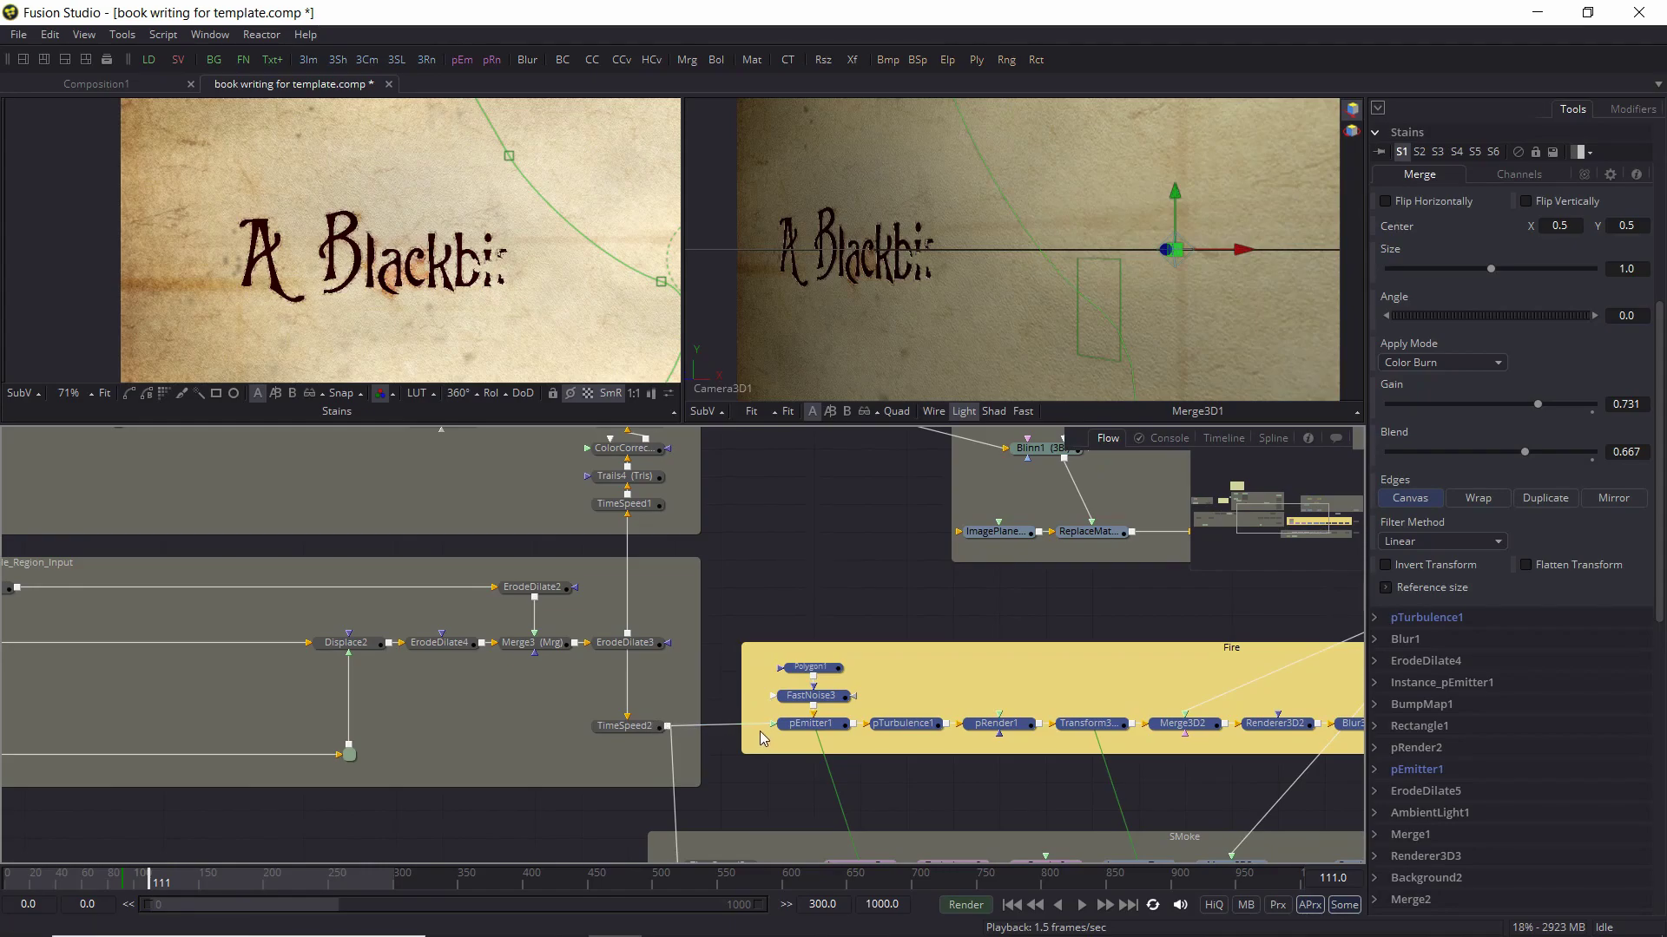
left_click_drag(725, 564, 955, 617)
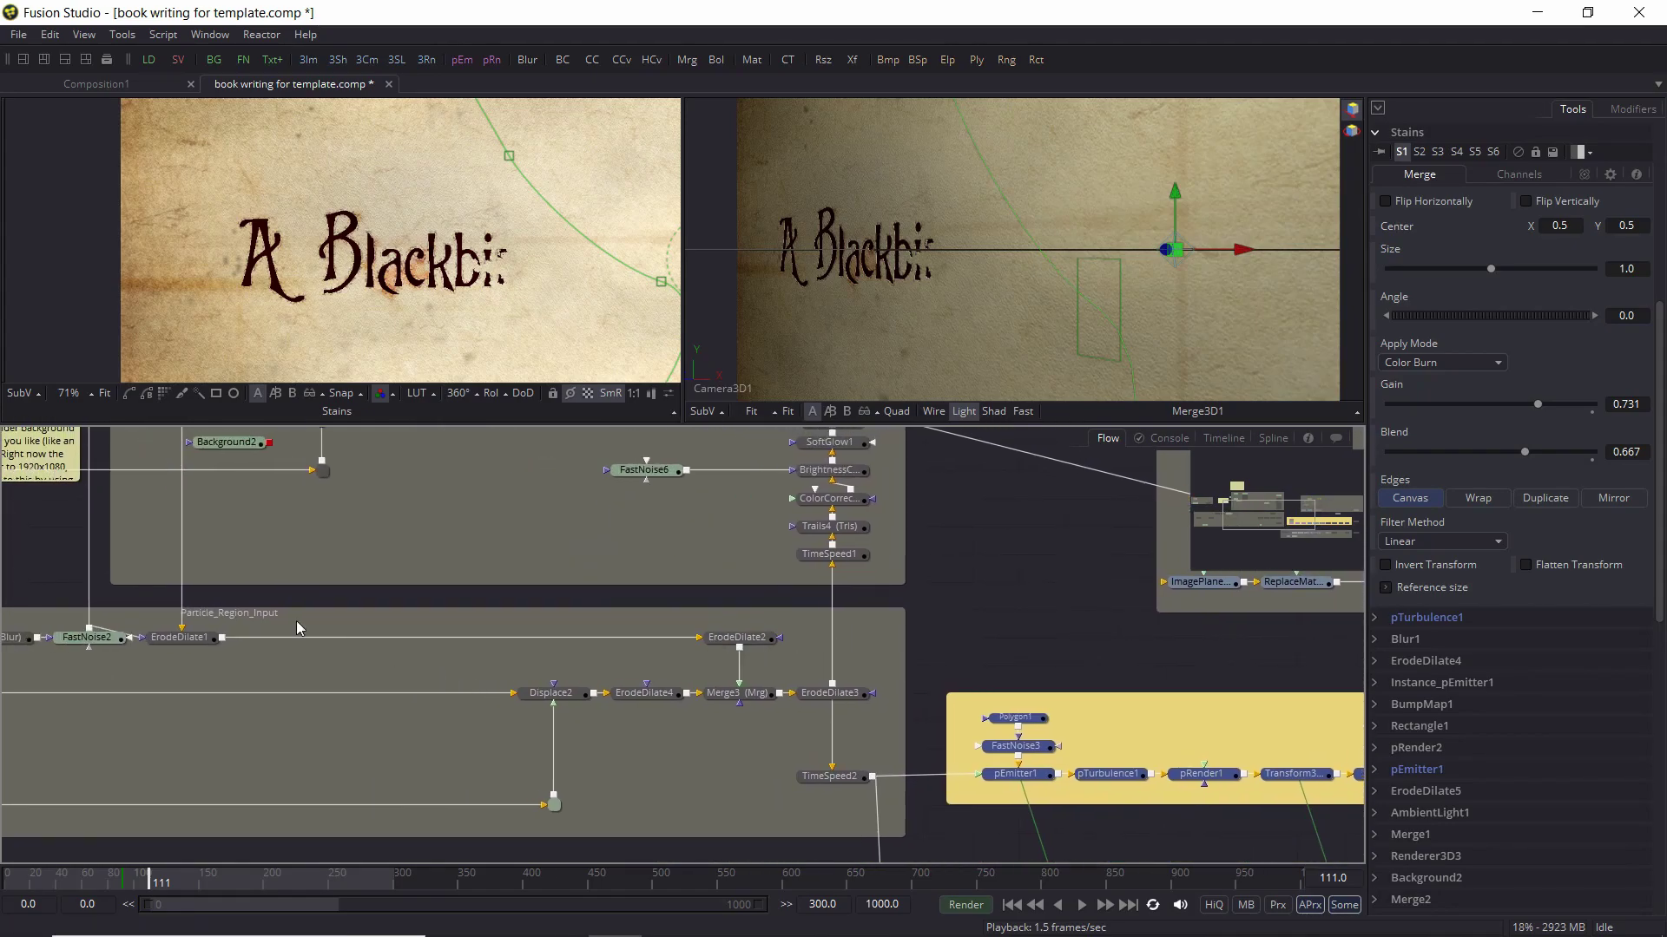
left_click_drag(33, 551, 113, 589)
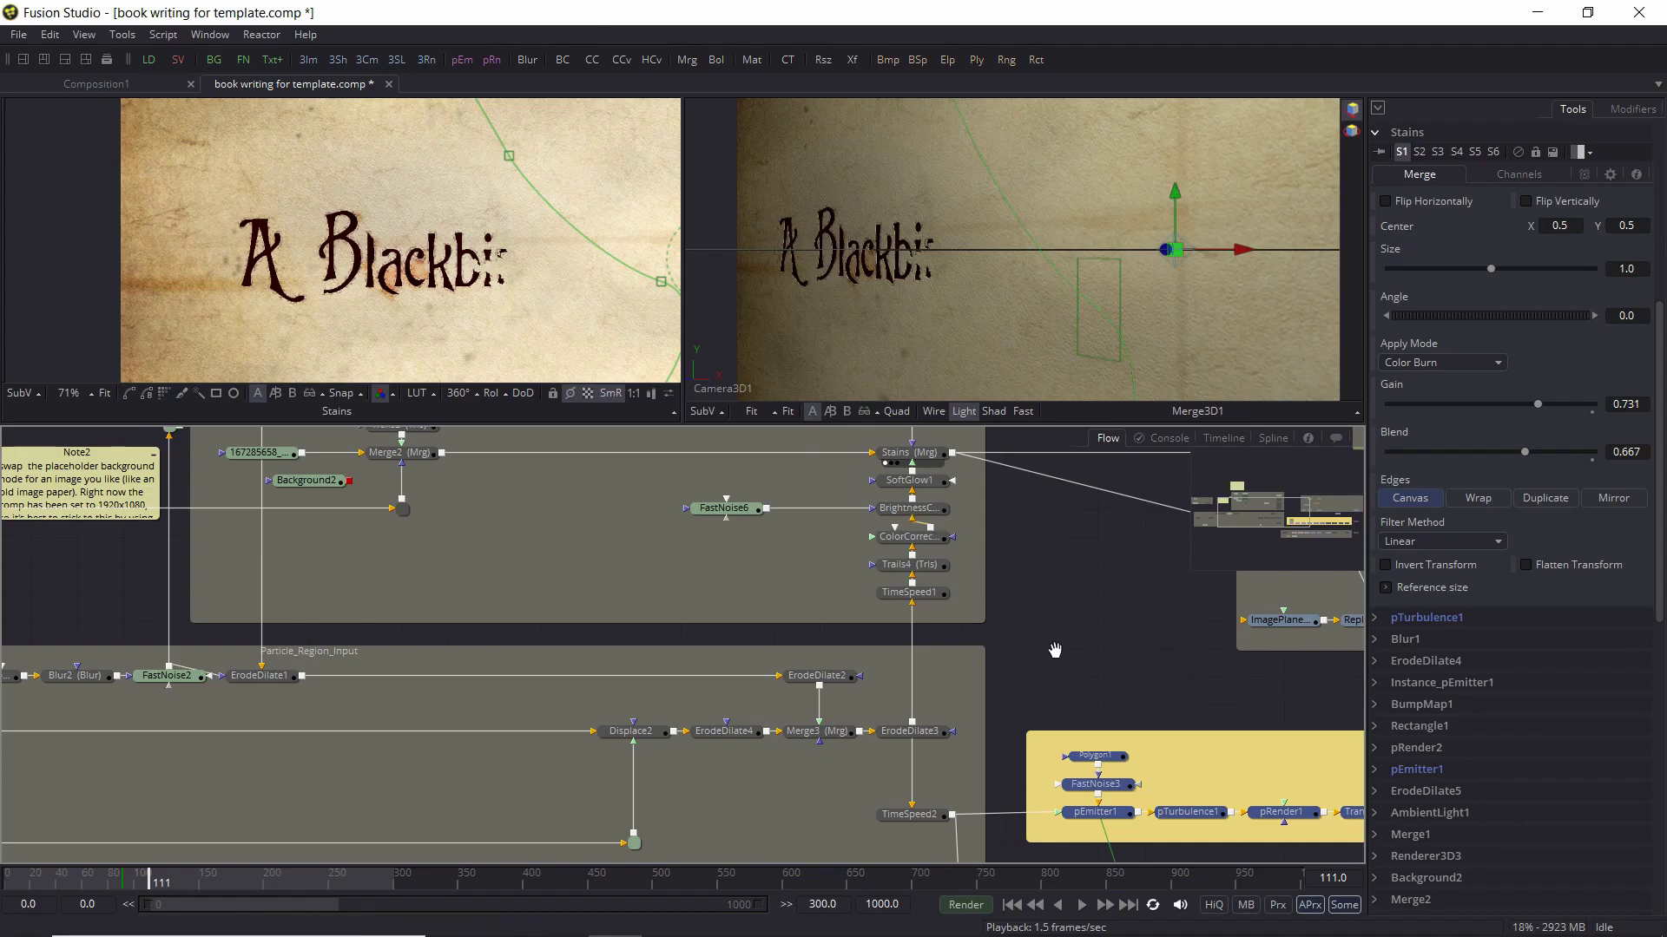
left_click_drag(1055, 649, 893, 466)
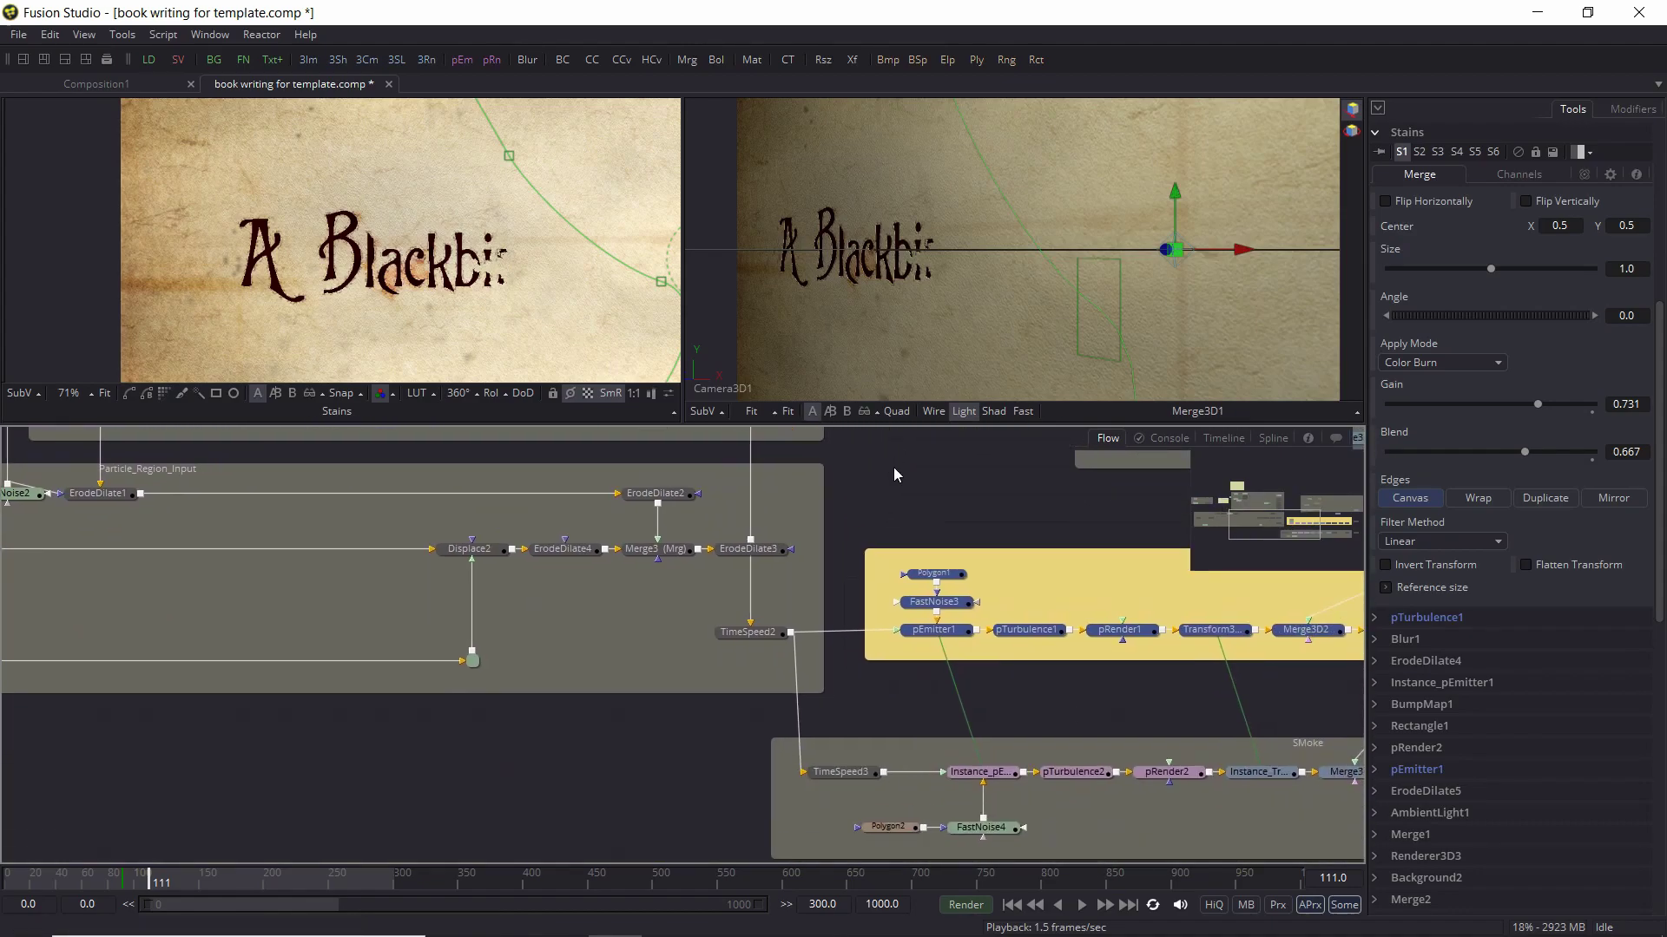
Compare TimeSpeed2 with TimeSpeed3, which delays the Smoke branch by 2.0 frames at speed 1.0
left_click(764, 640)
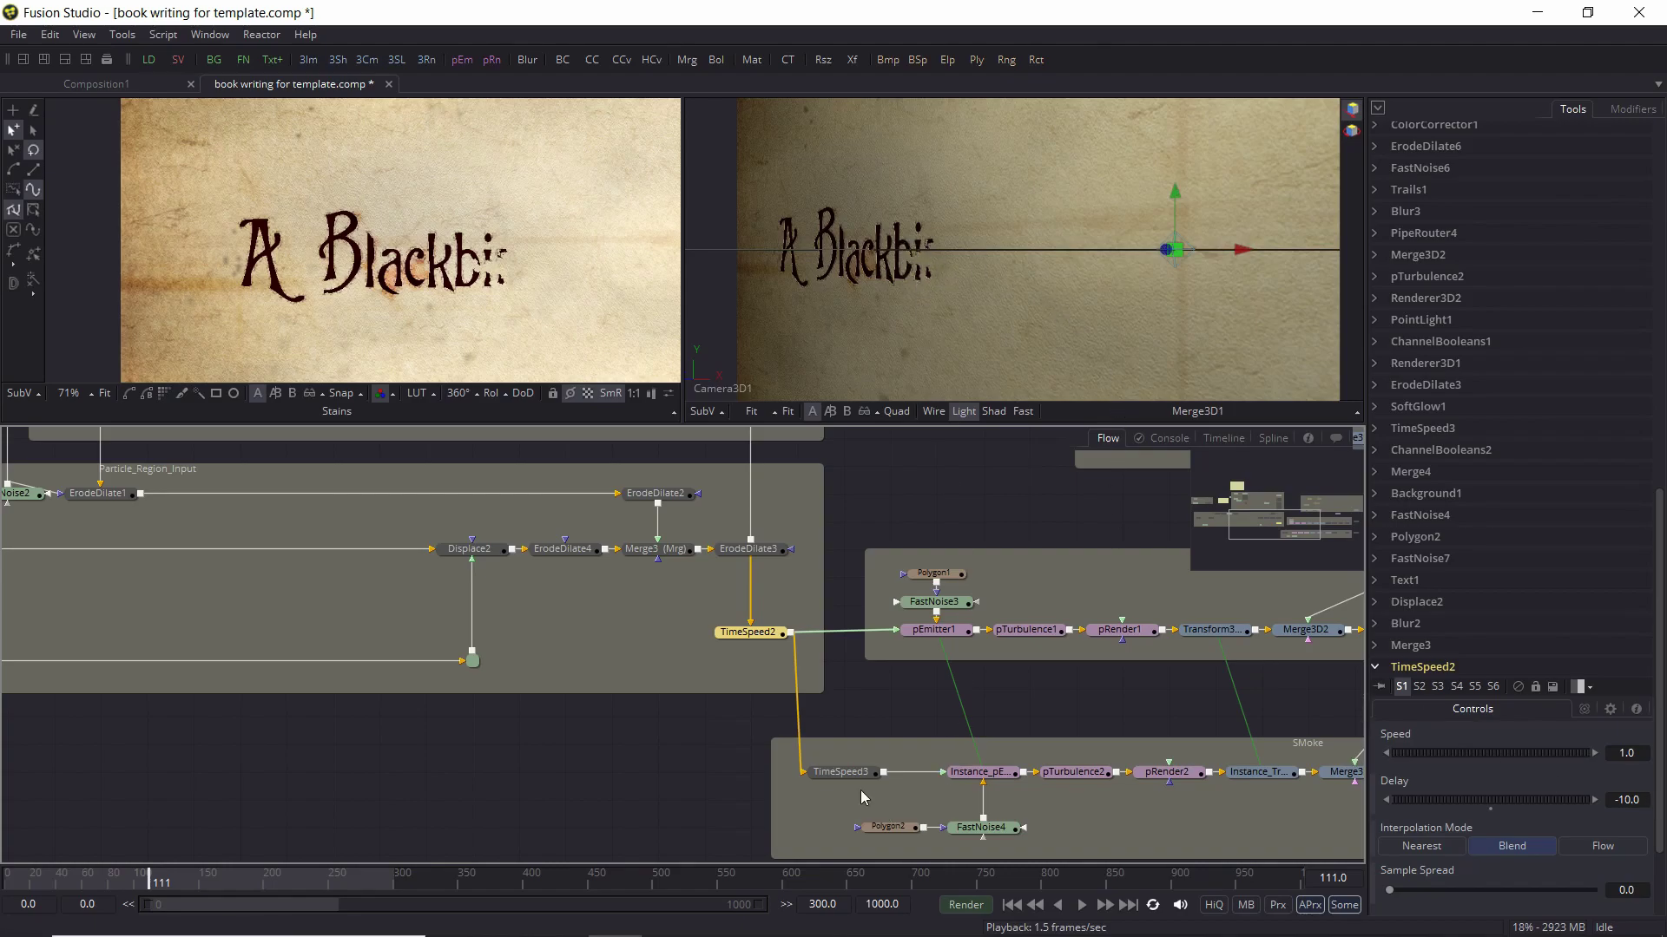
left_click(840, 772)
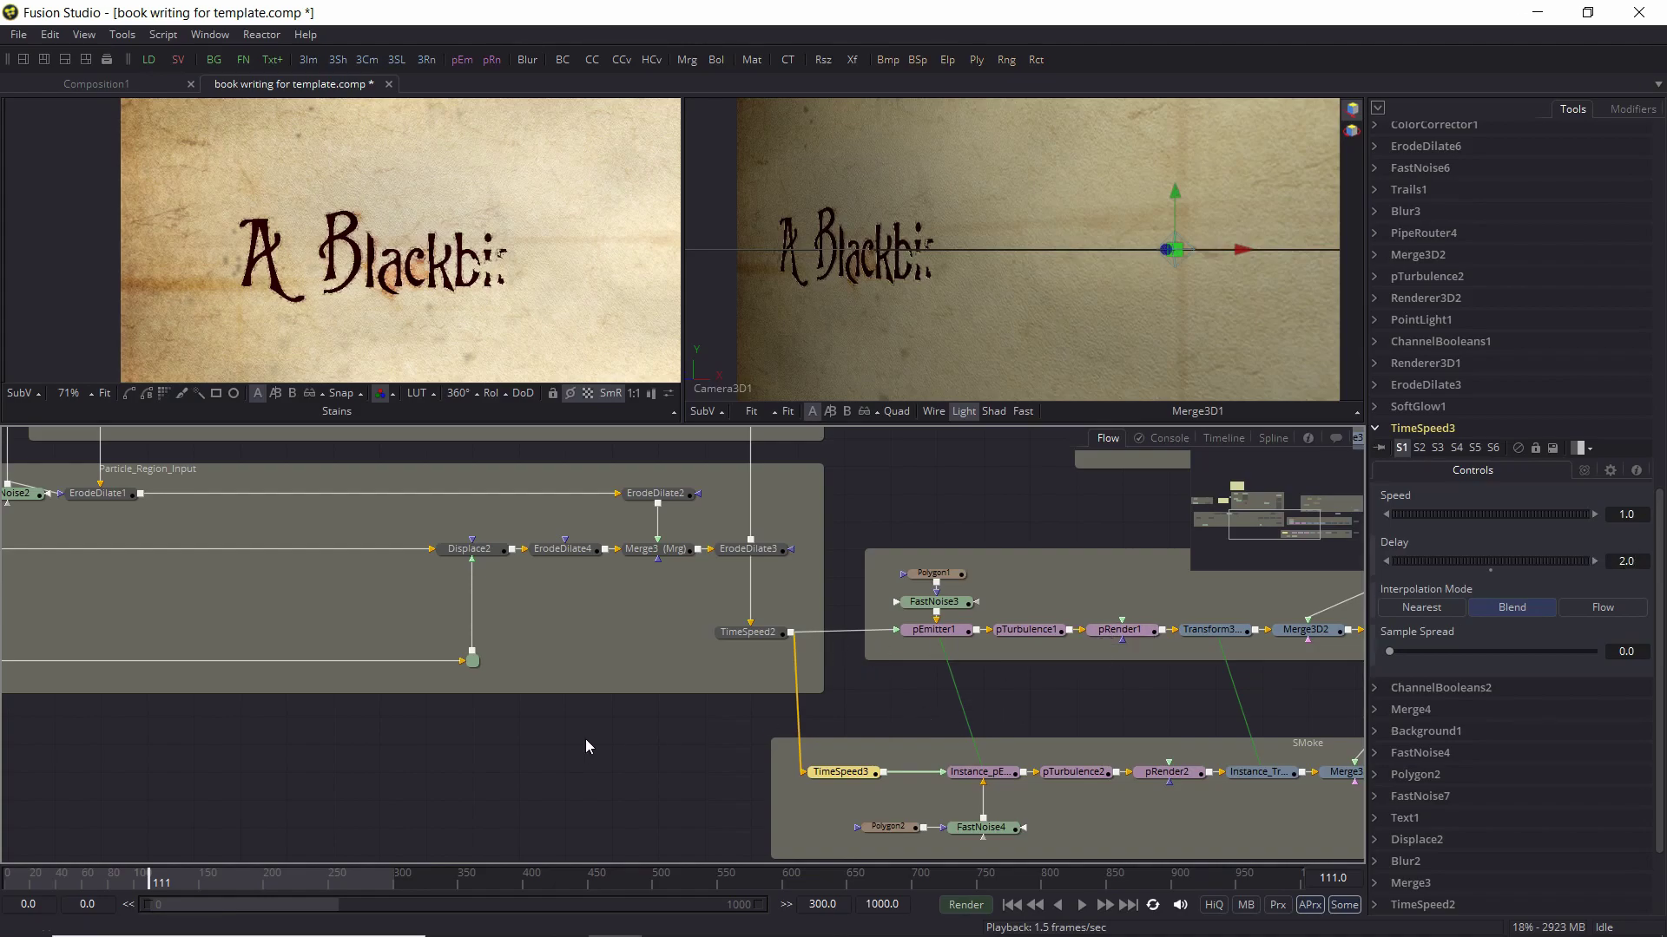
left_click_drag(585, 738, 394, 675)
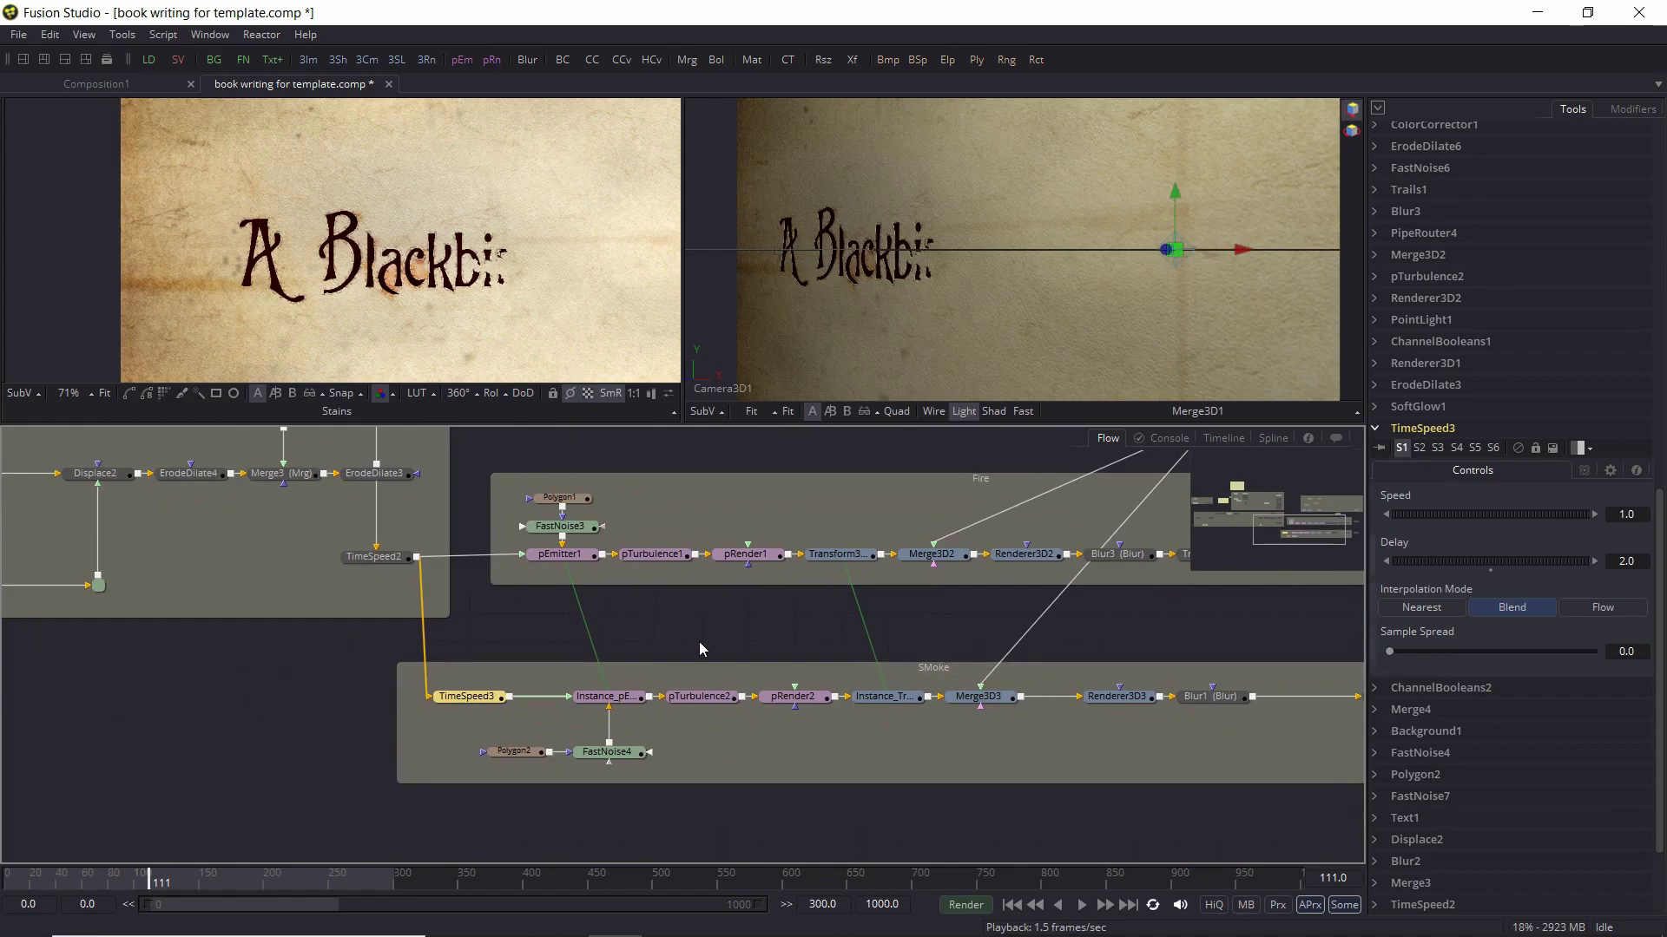
scroll(833, 686, "right", 5)
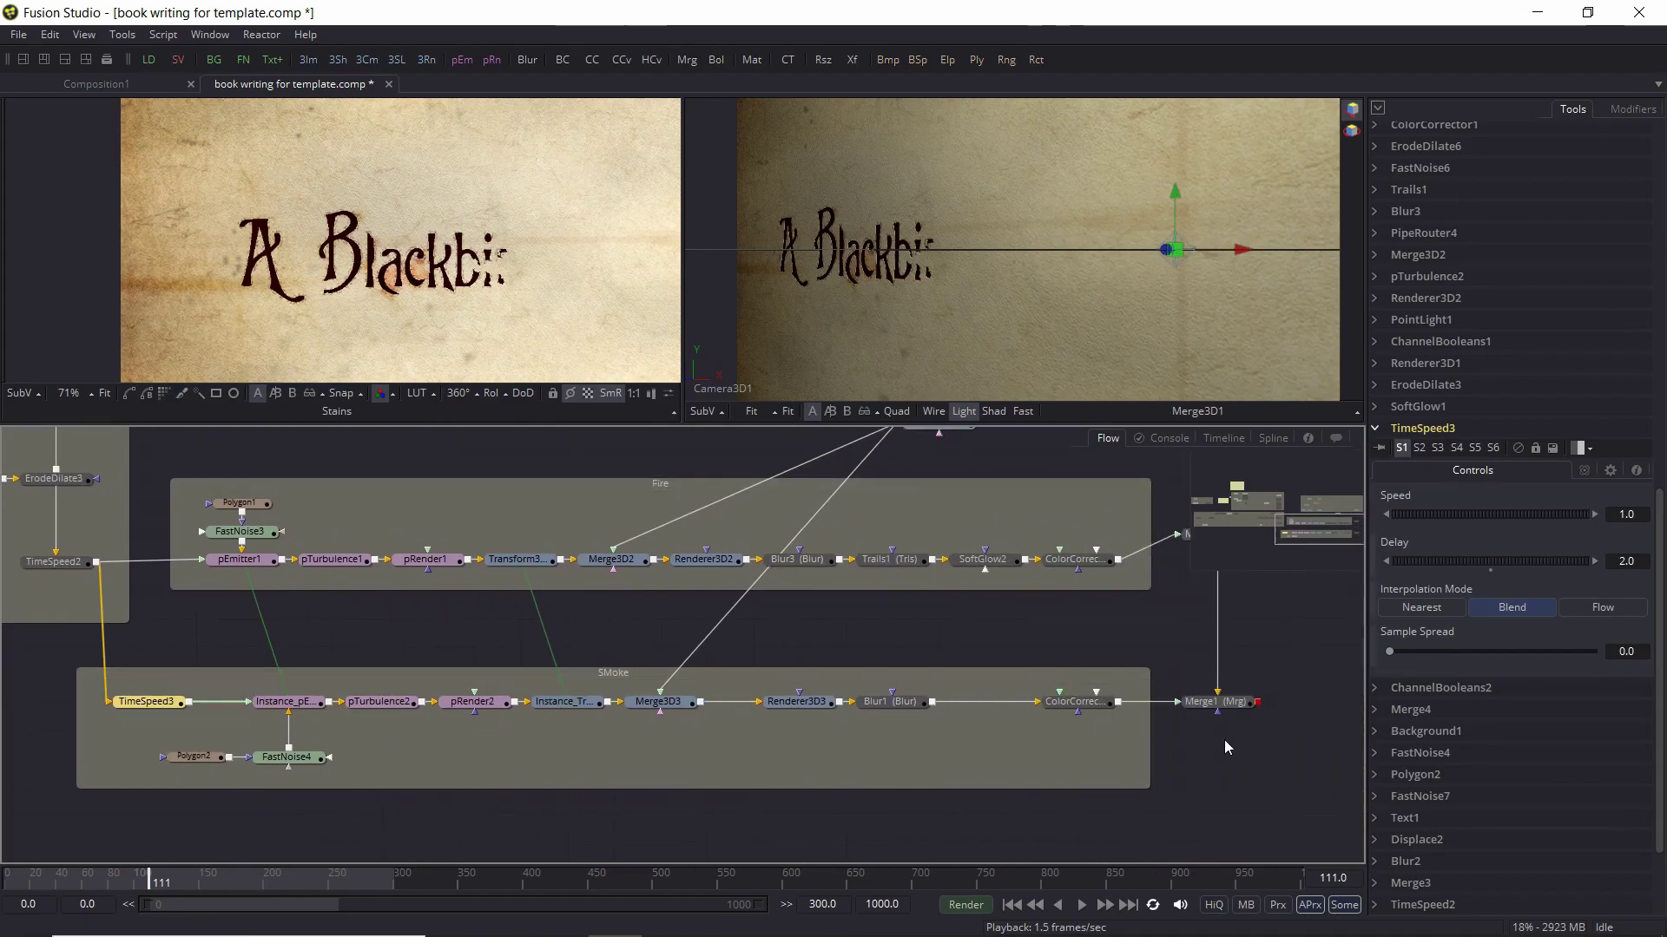
scroll(1057, 778, "right", 5)
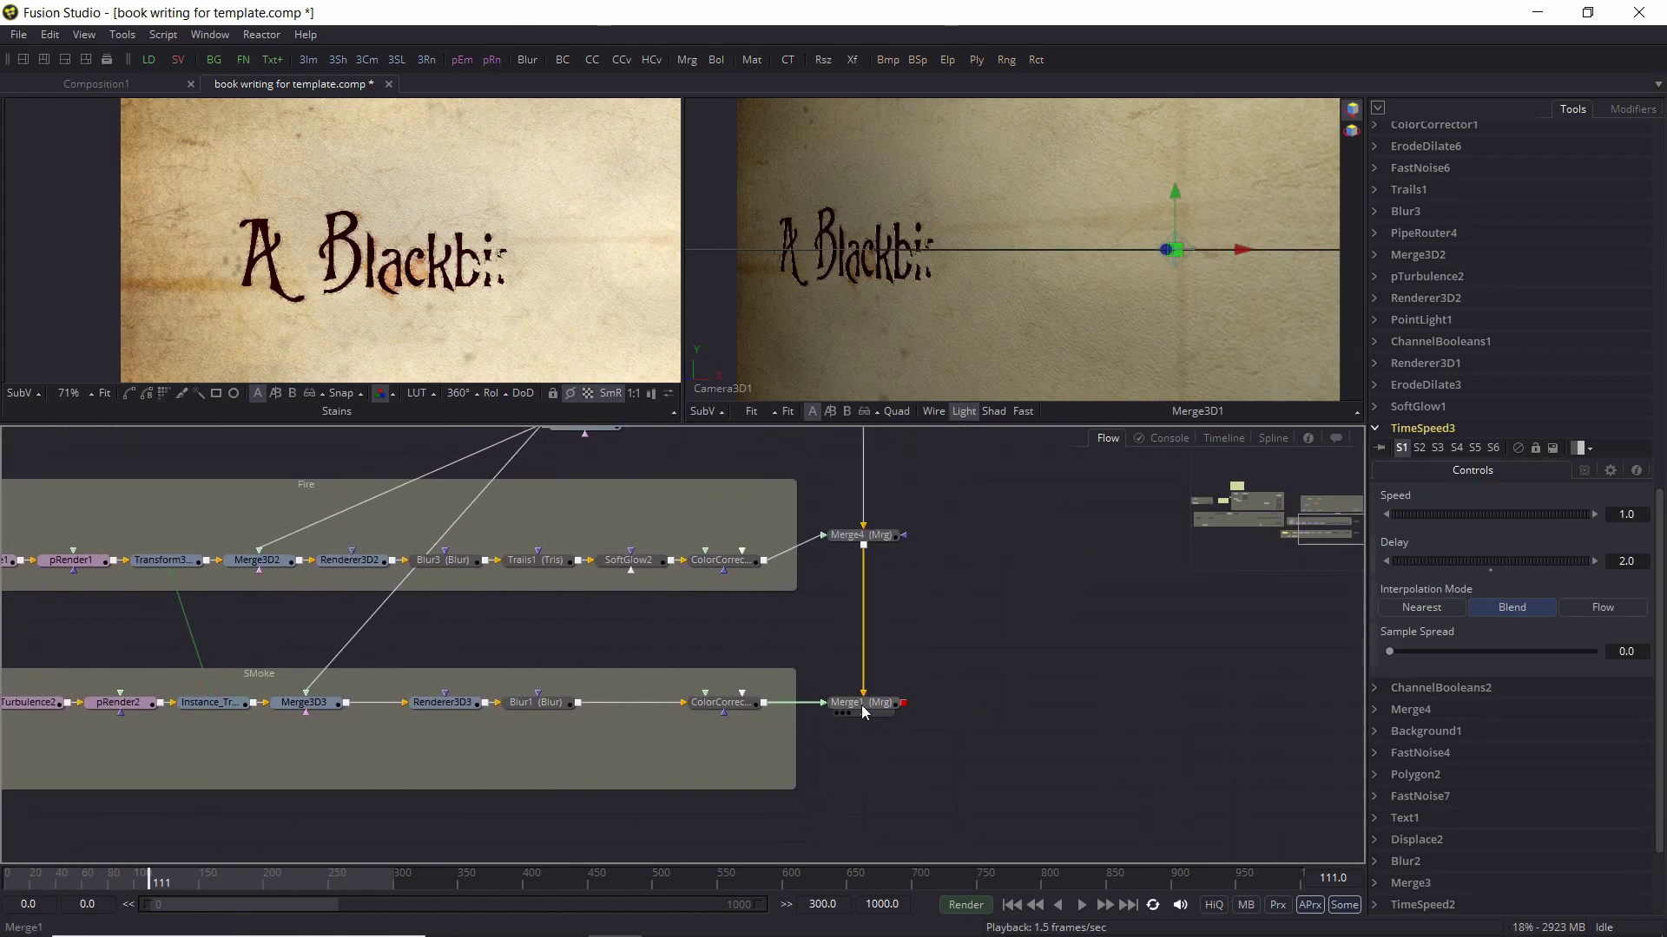
Show Merge1's fire and smoke over the 'A Blackbi' paper, enlarged in the second viewer
left_click(863, 706)
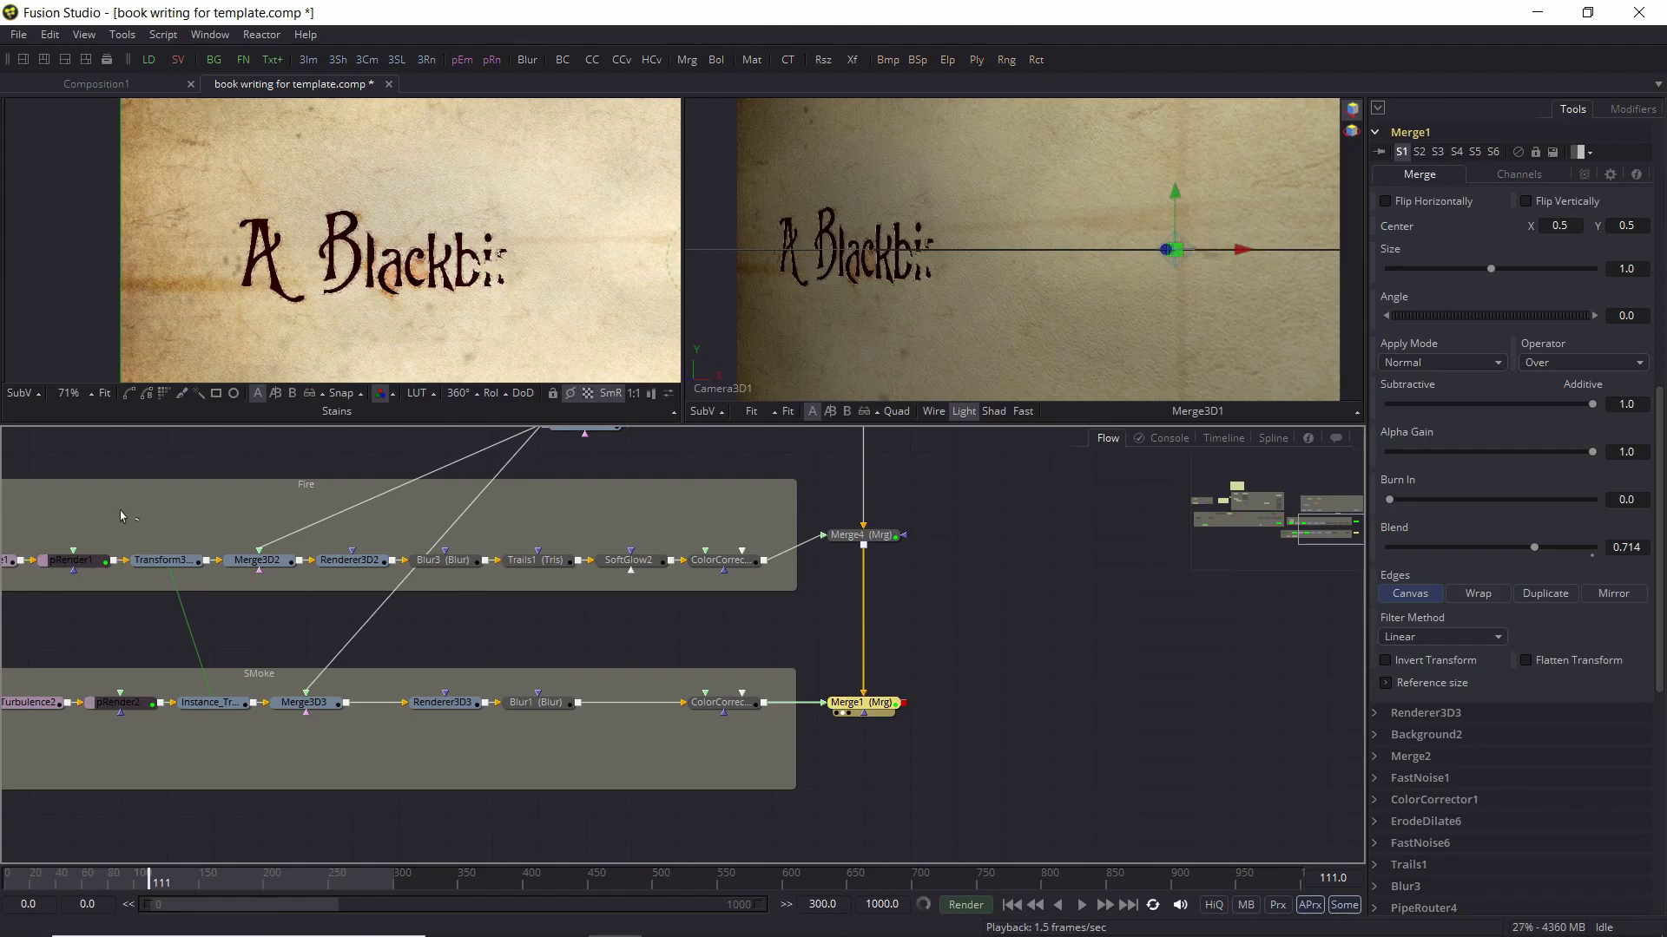
key("2")
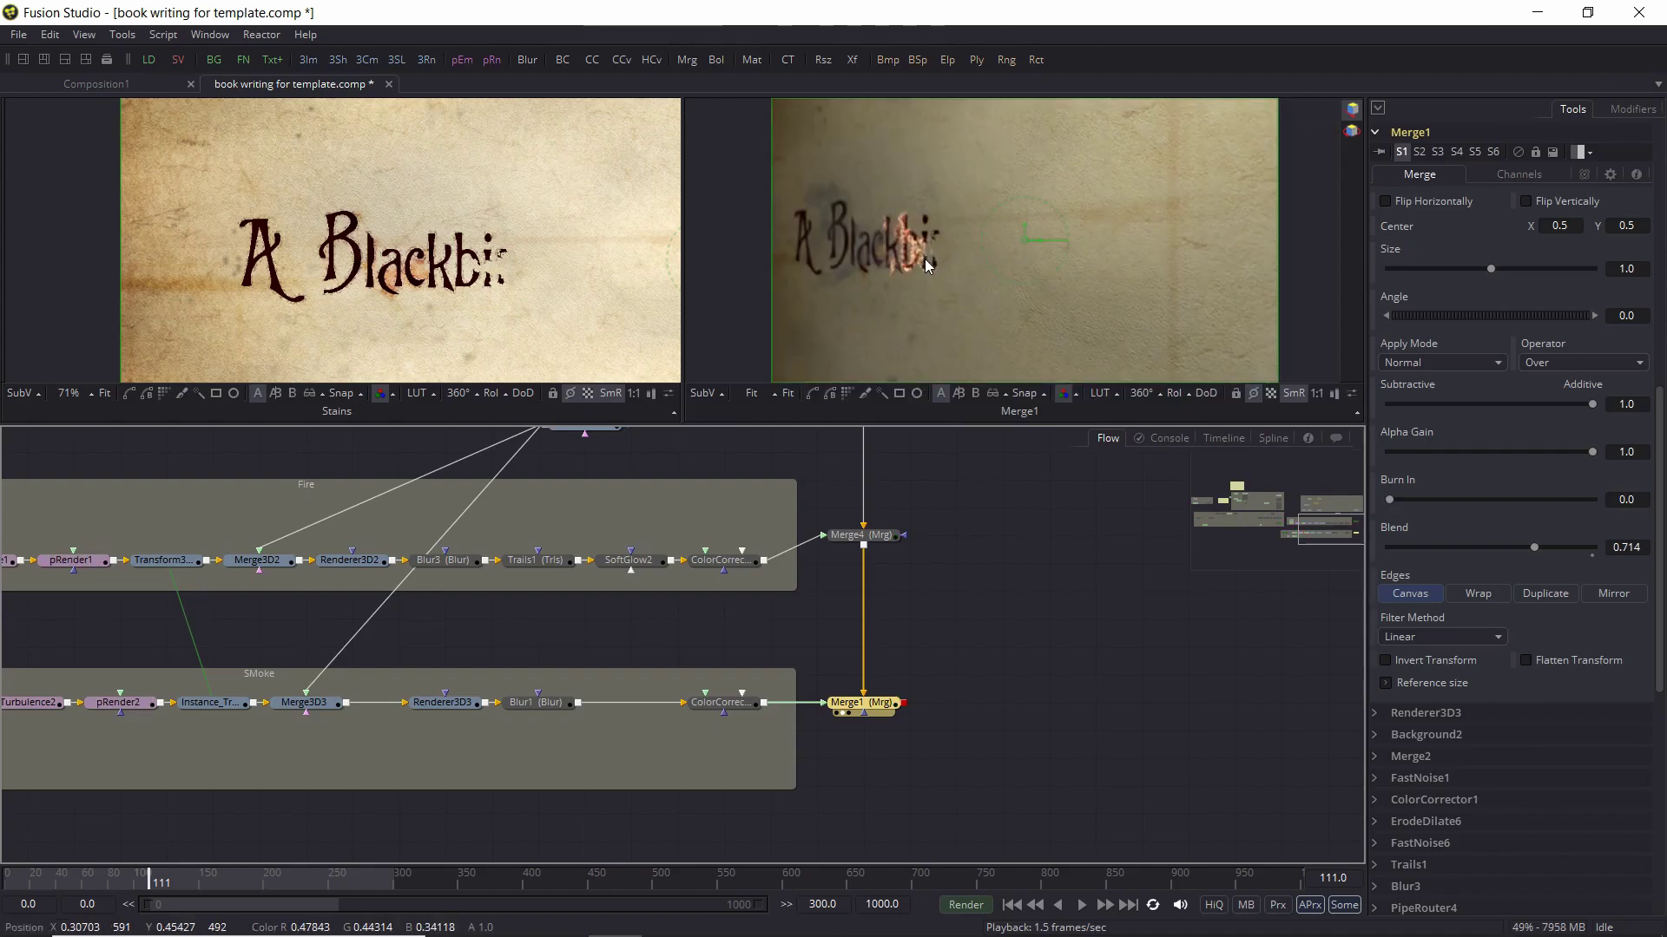
key("plus")
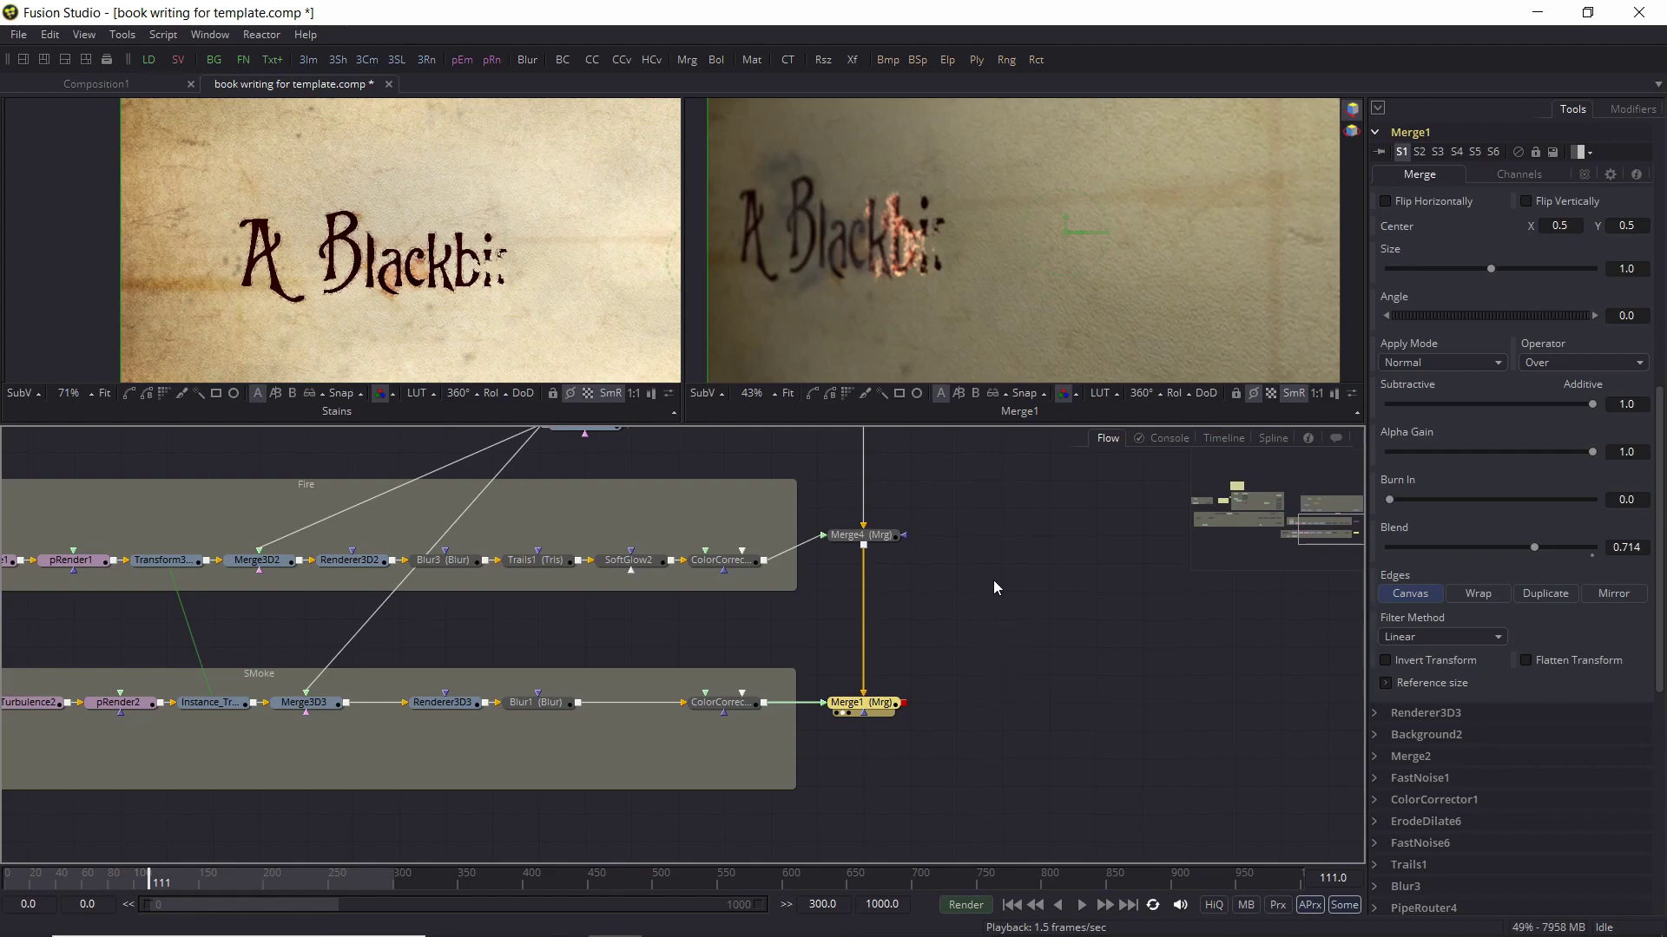
left_click_drag(993, 580, 1243, 653)
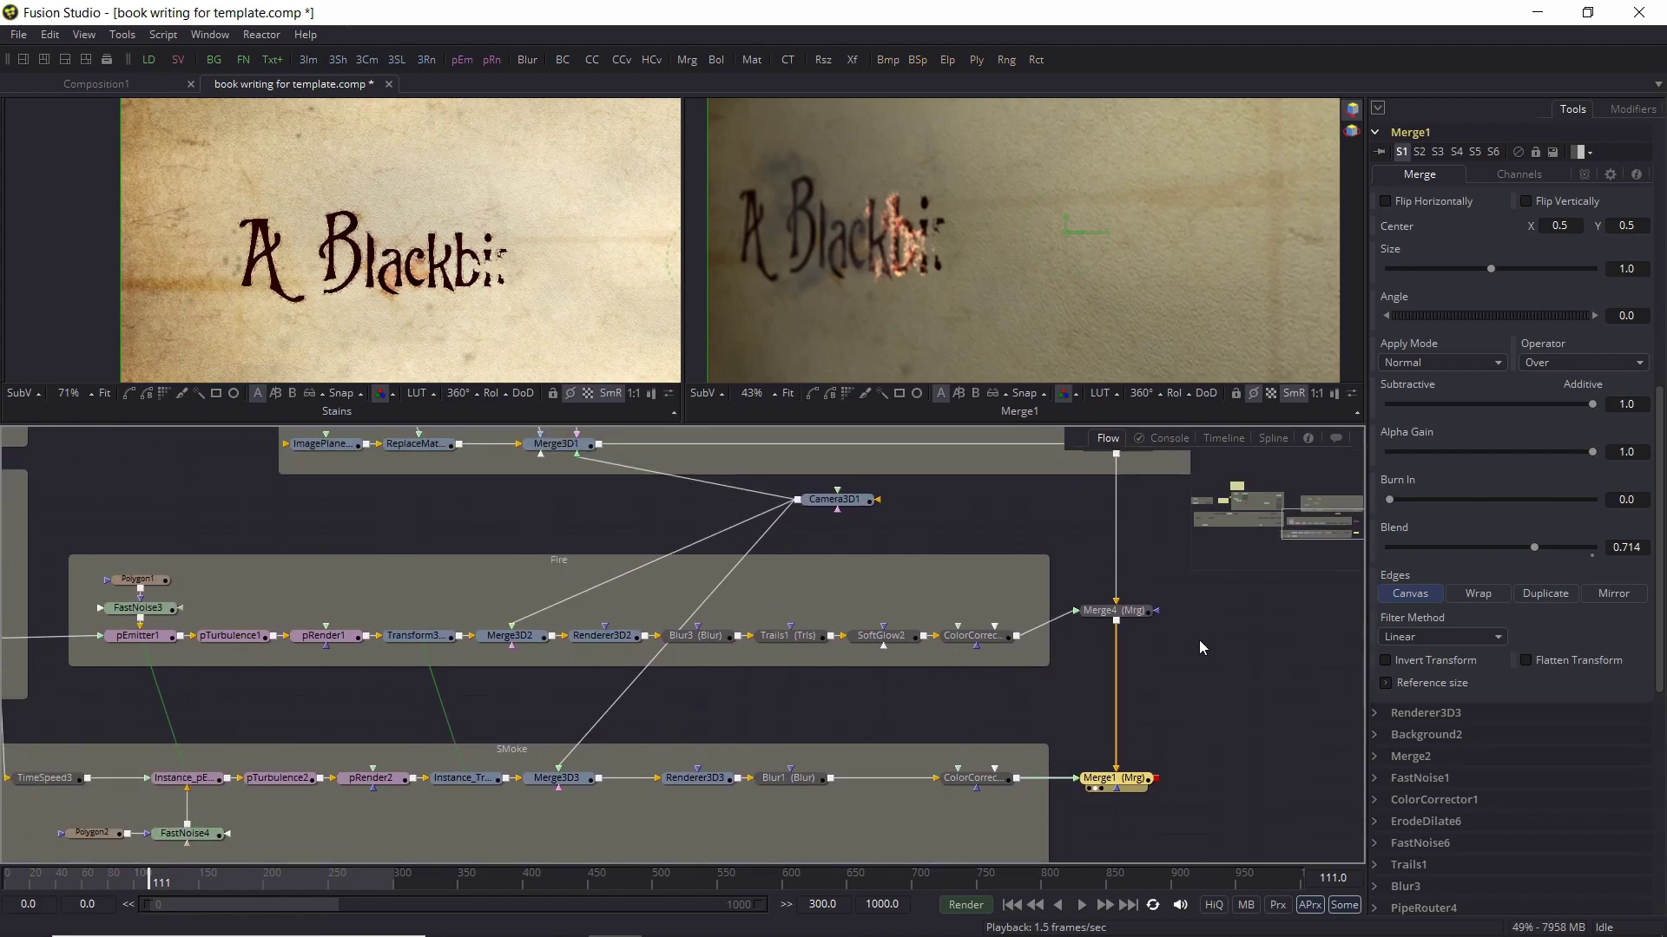
scroll(1200, 647, "down", 2)
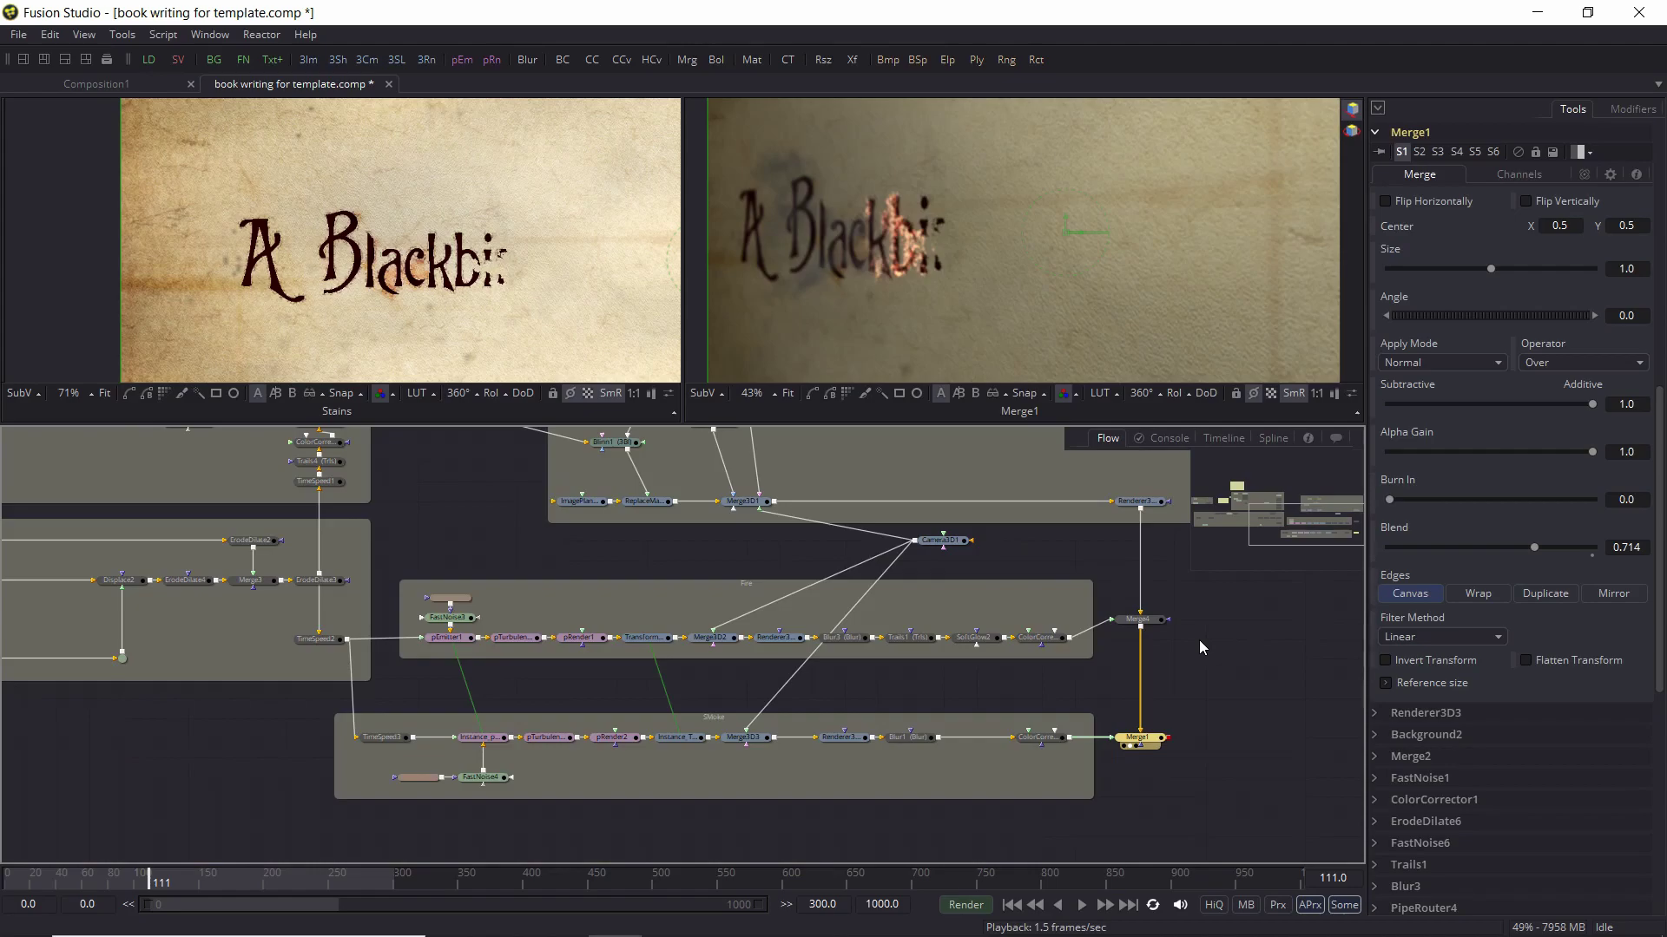
left_click_drag(484, 519, 960, 613)
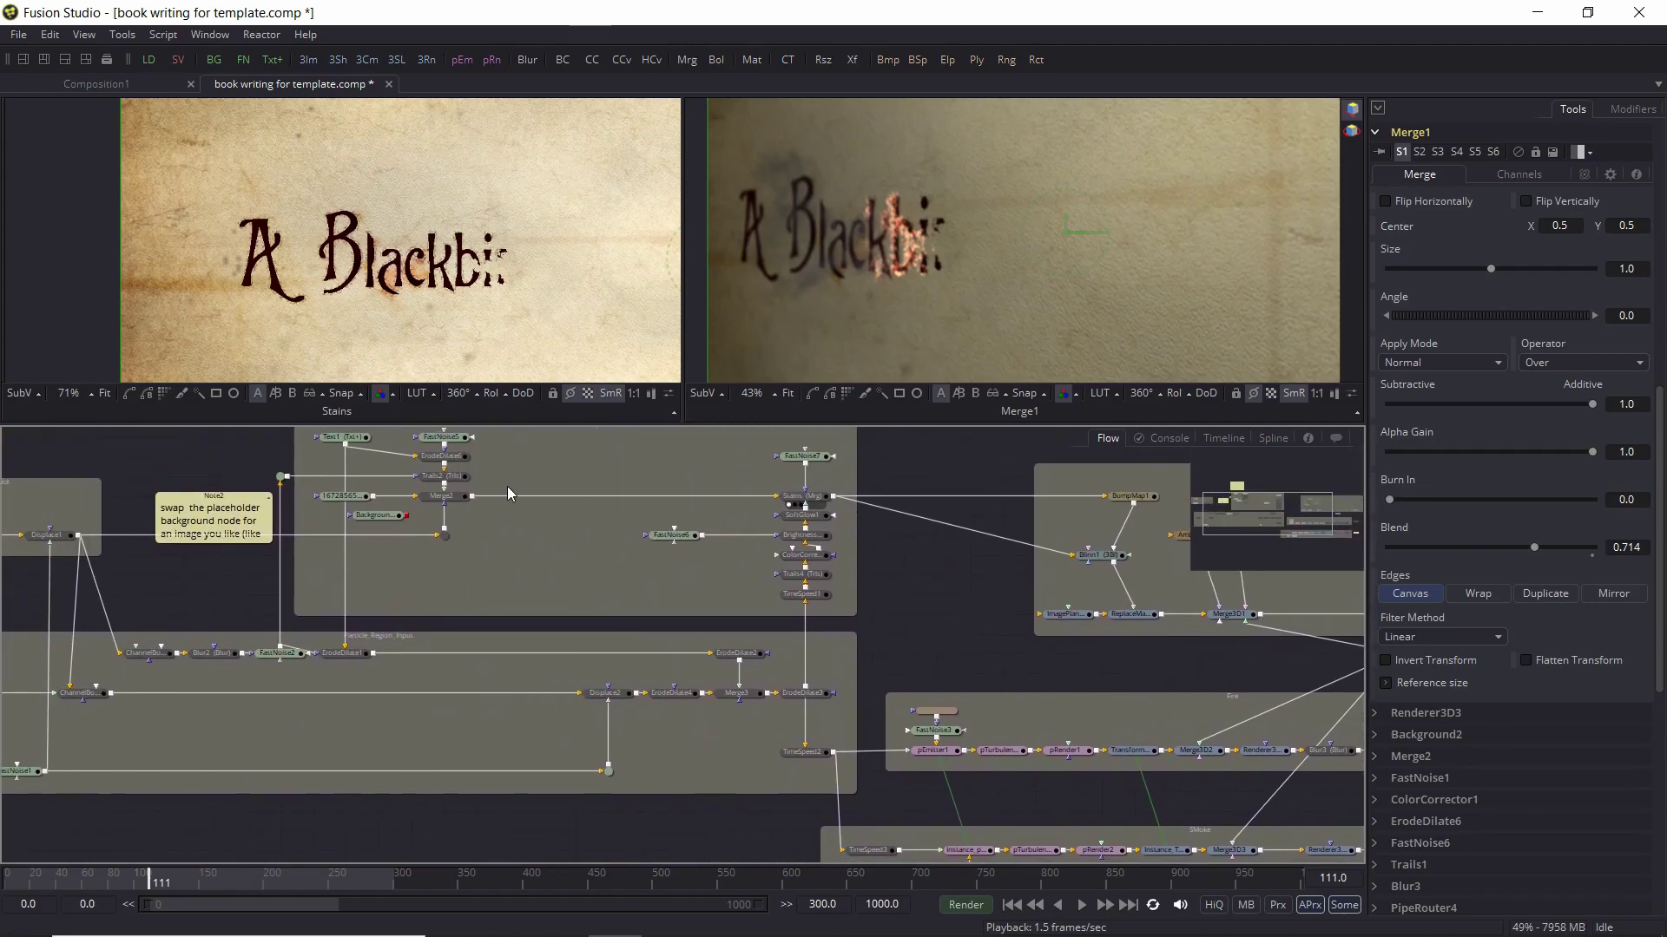
Select Text1 to show 'A Blackbird Called Sue', Burton's Nightmare, size 0.12, Write On 0.0–1.0
left_click_drag(231, 450, 252, 527)
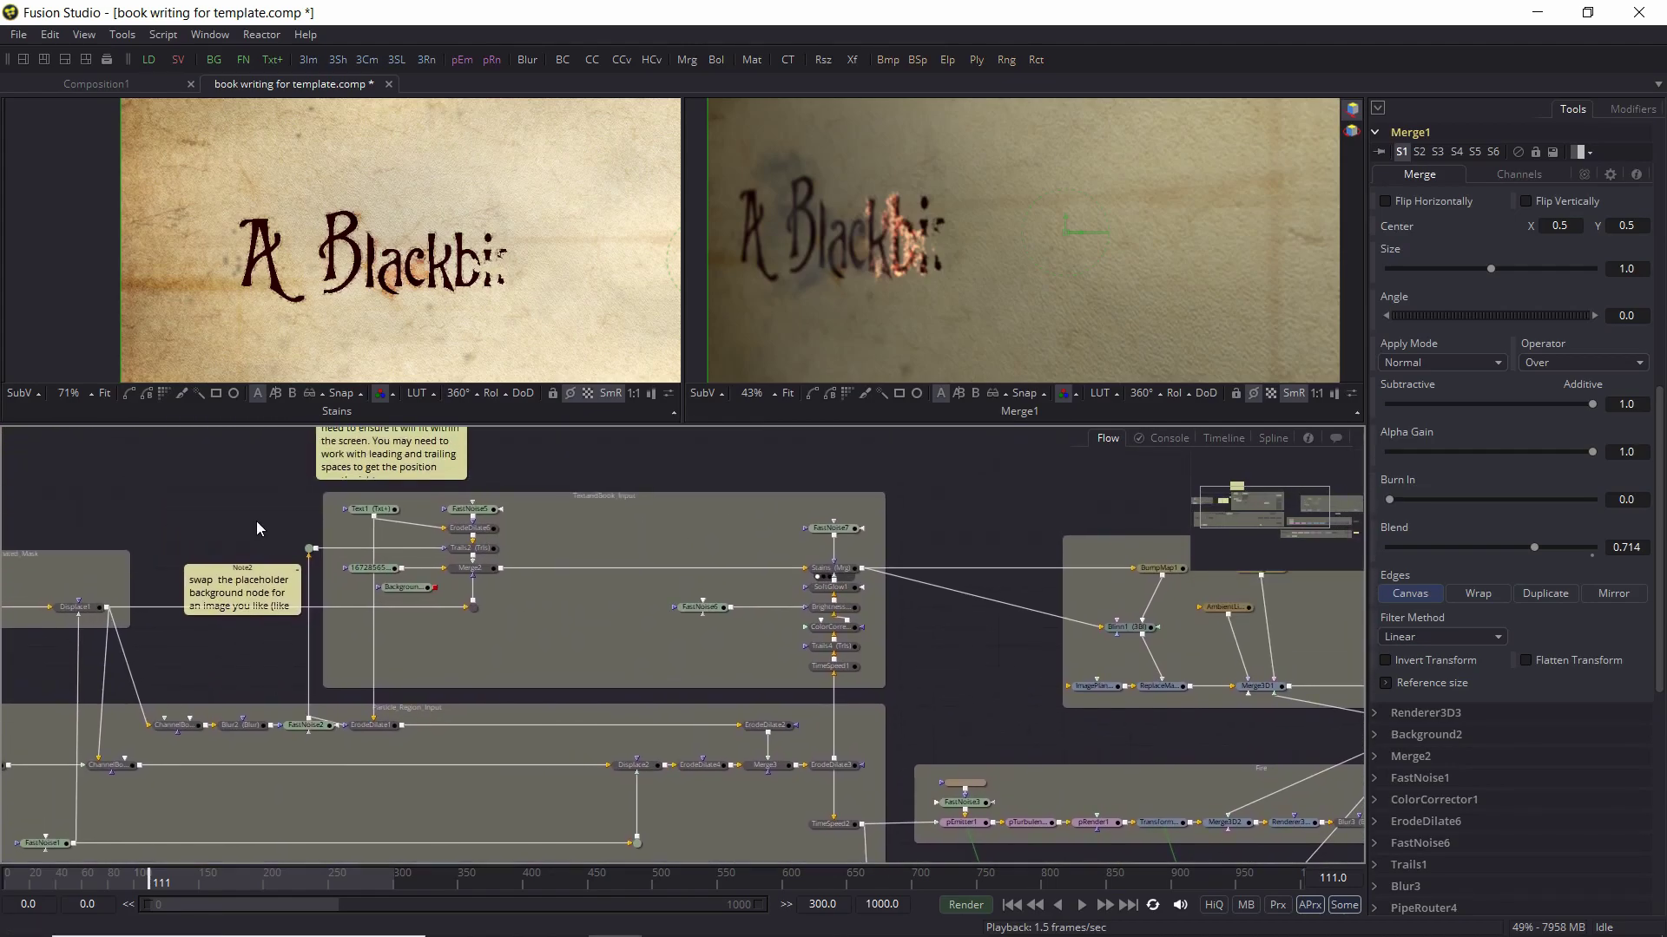
left_click(374, 517)
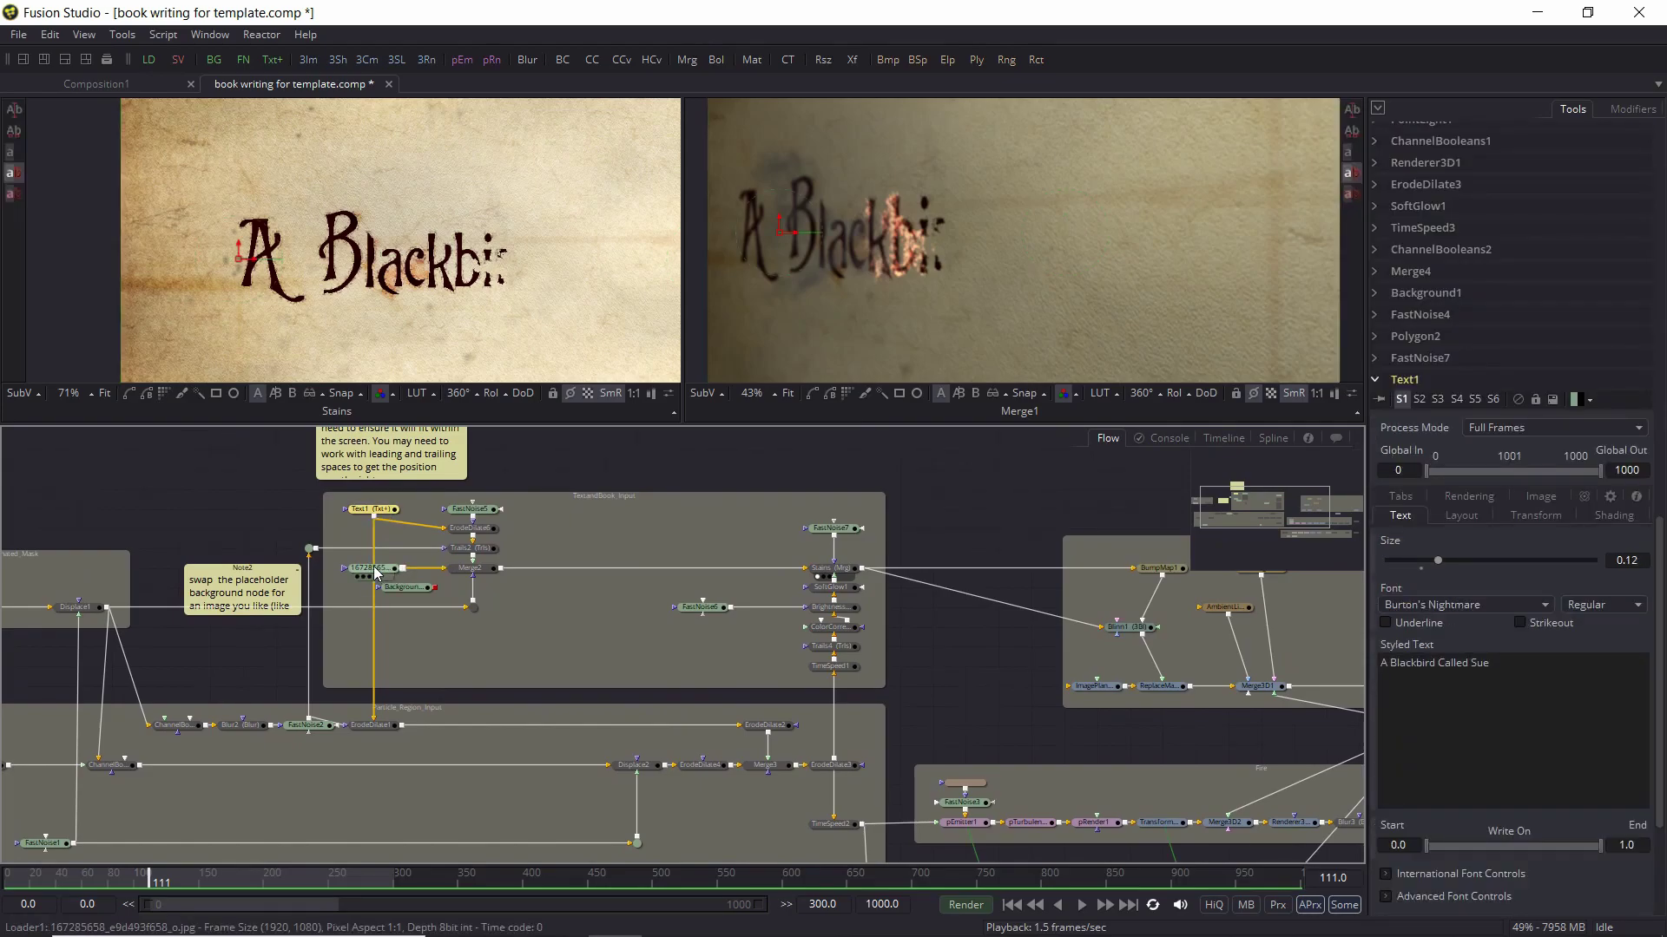
scroll(379, 573, "up", 2)
mouse_move(368, 573)
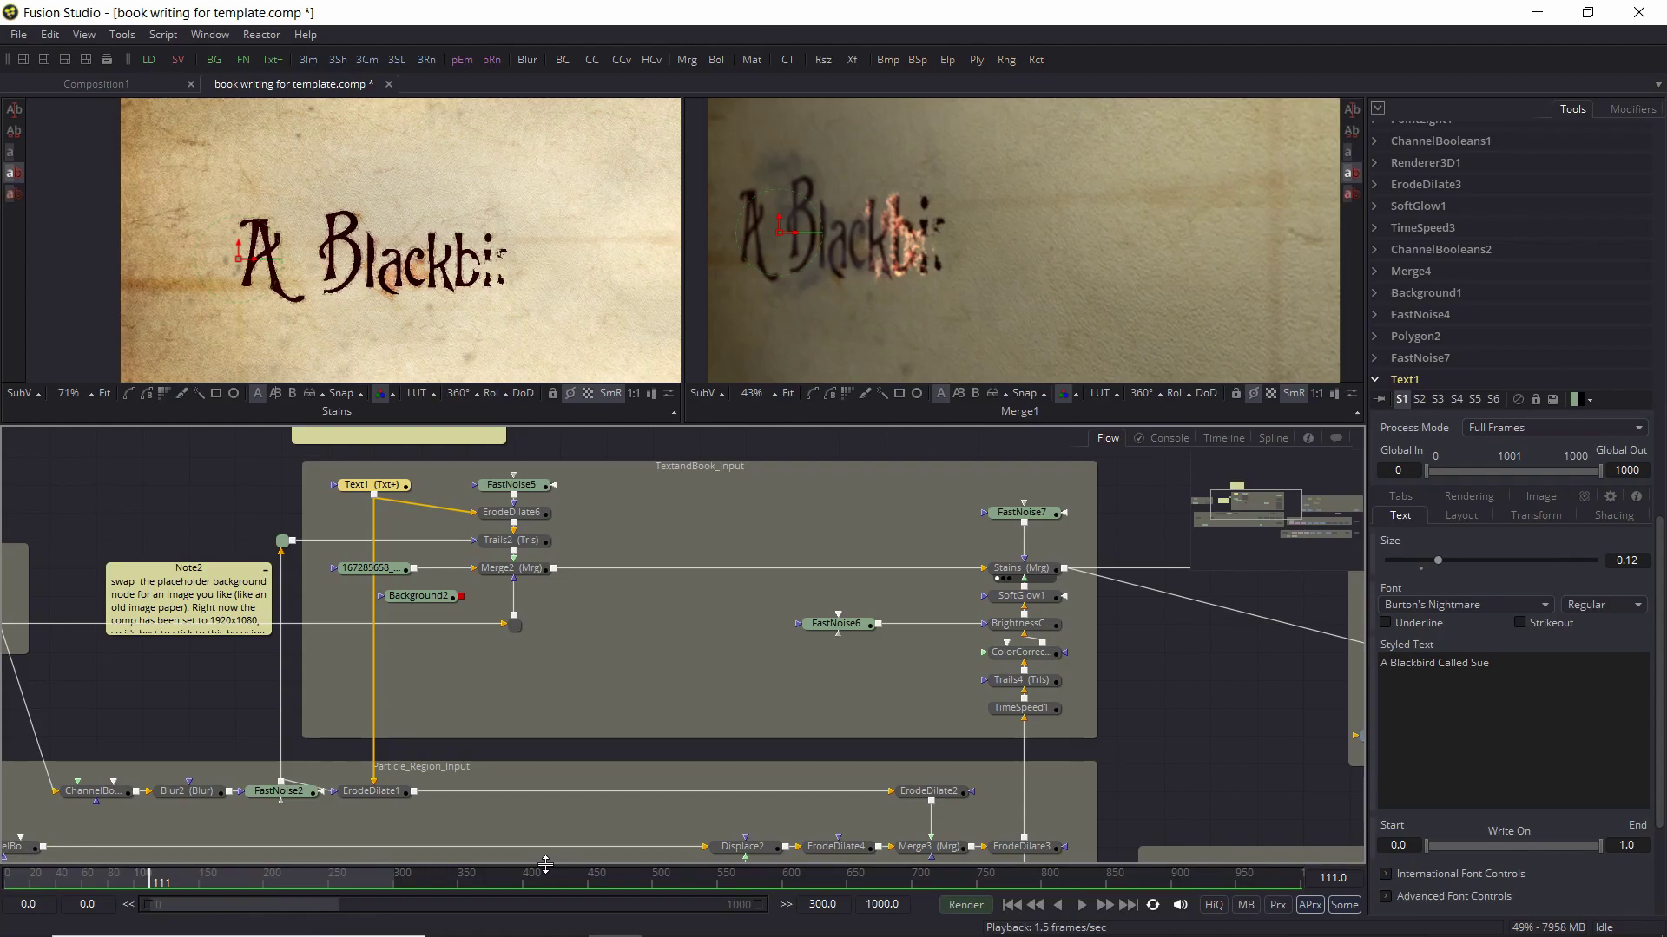
left_click_drag(576, 831, 270, 769)
left_click_drag(1310, 818, 976, 787)
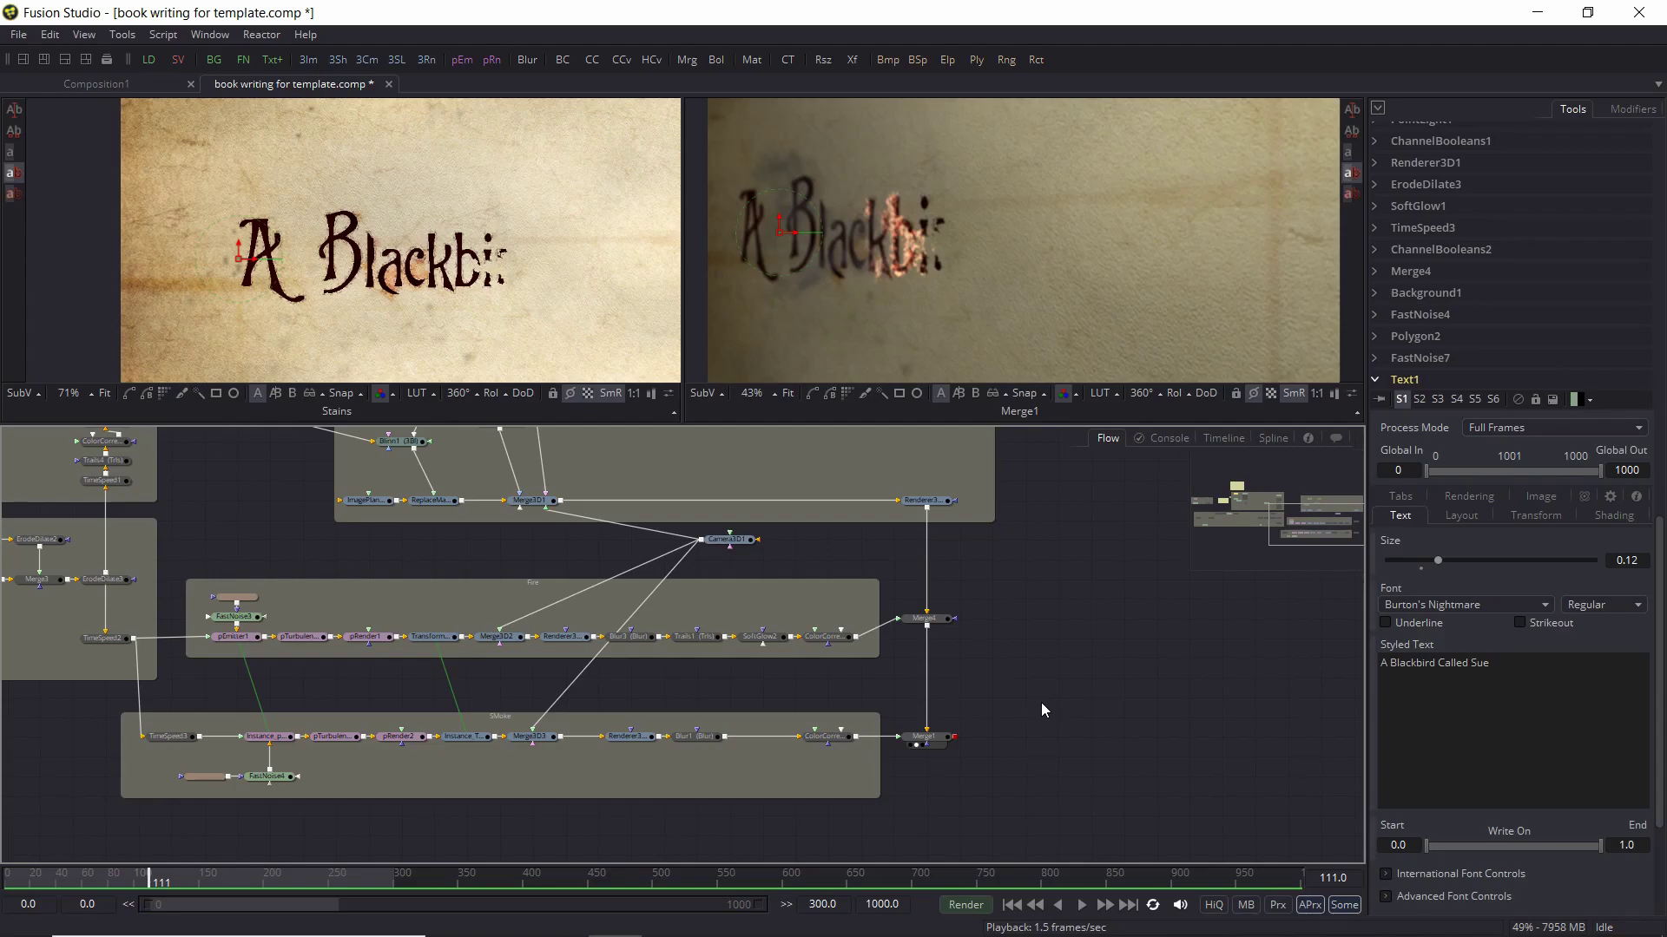
Select Merge1 to review its Normal apply mode, Over operator and 0.714 blend
left_click(927, 735)
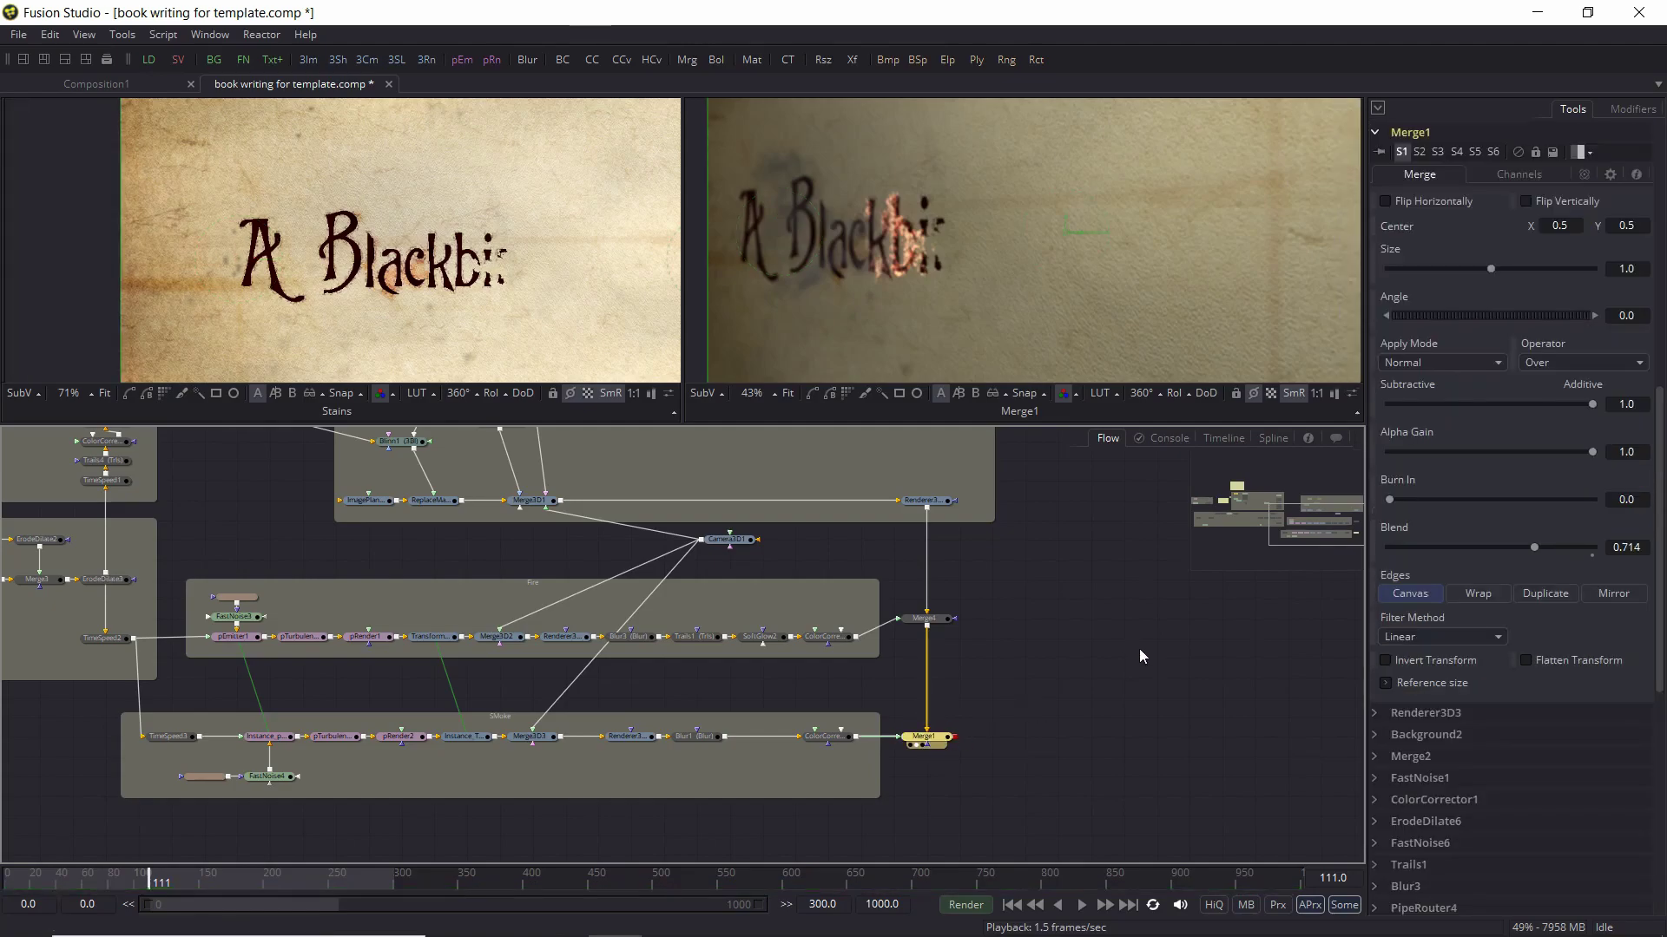
left_click_drag(1076, 633, 1336, 799)
left_click_drag(535, 644, 1128, 733)
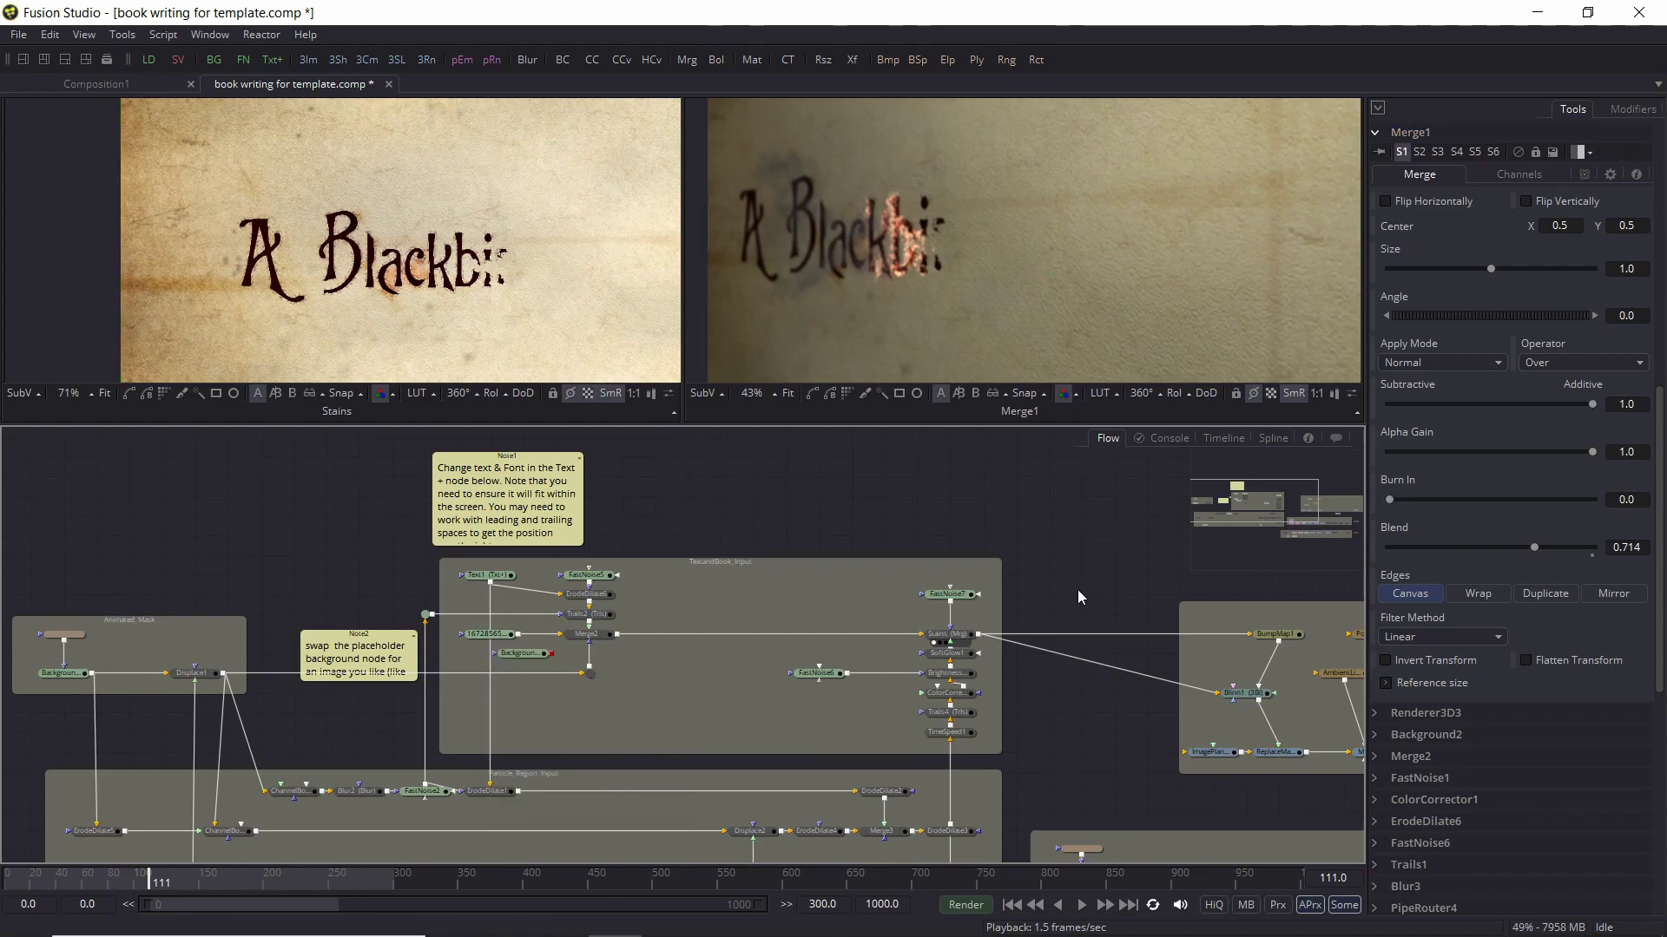
left_click_drag(1079, 597, 439, 525)
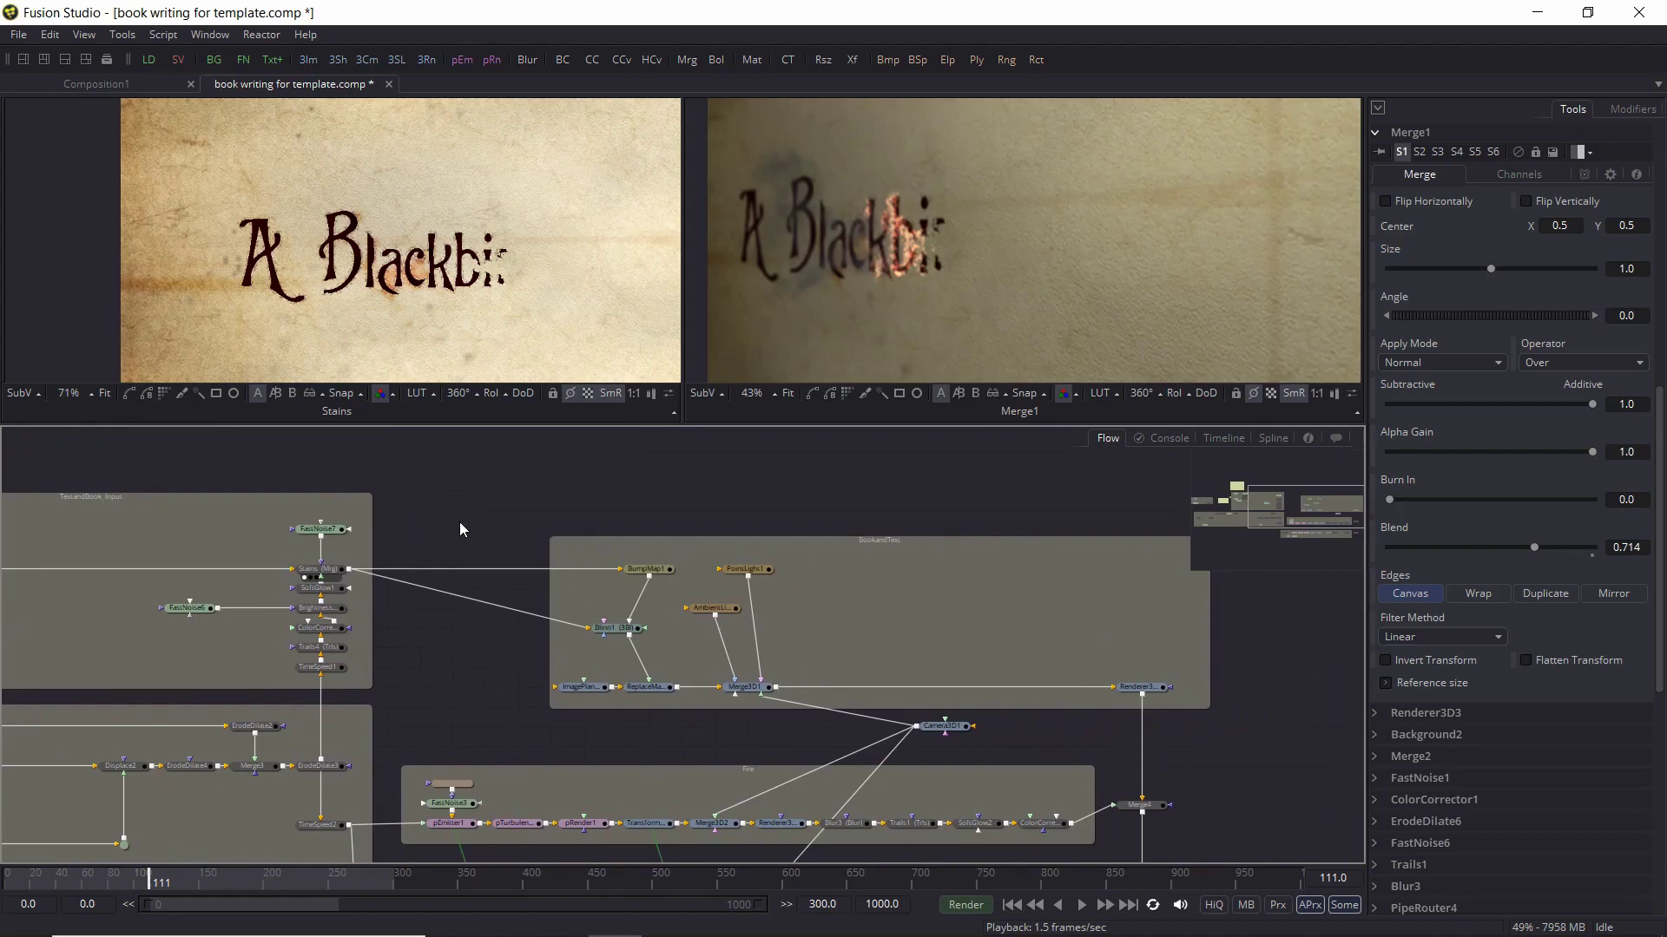